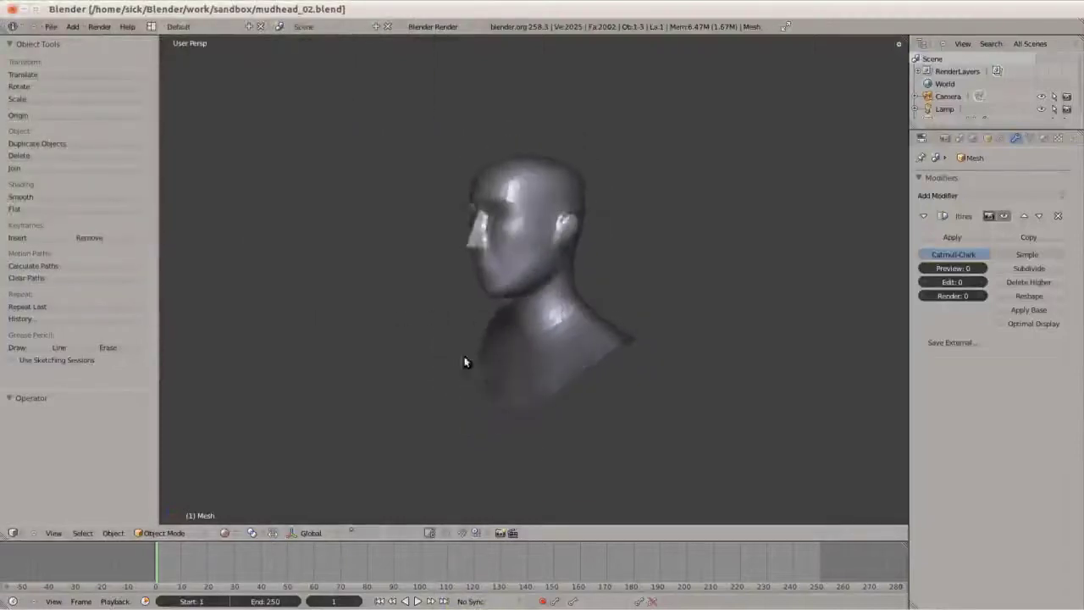
# Enlarge the Grab brush to radius 69 and pull the back of the skull outward from front, side and rear views
pyautogui.moveTo(538, 288); pyautogui.dragTo(524, 224, button='middle')
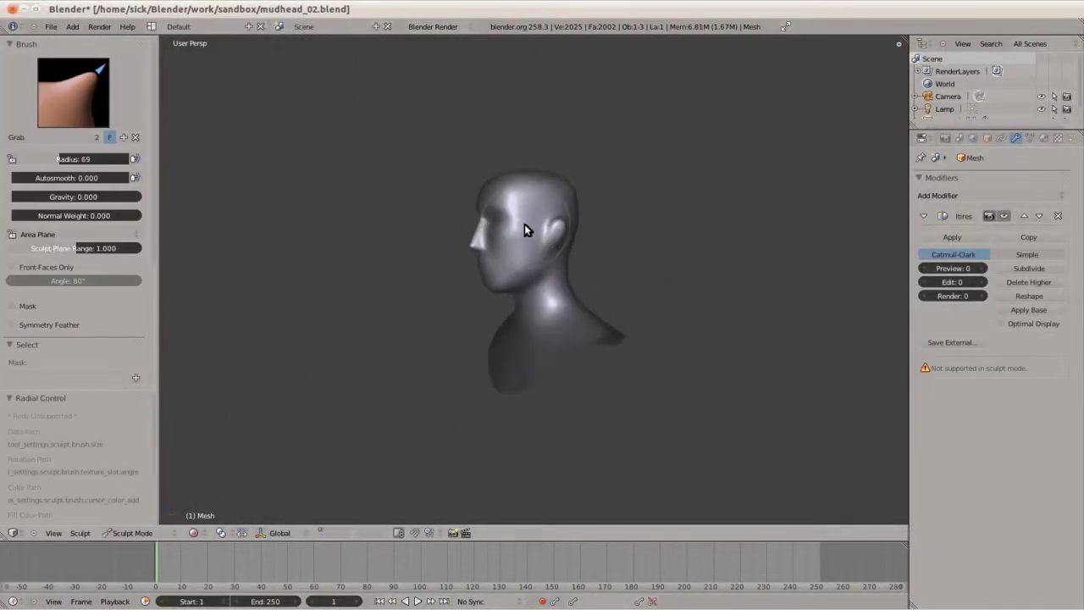
pyautogui.press('f')
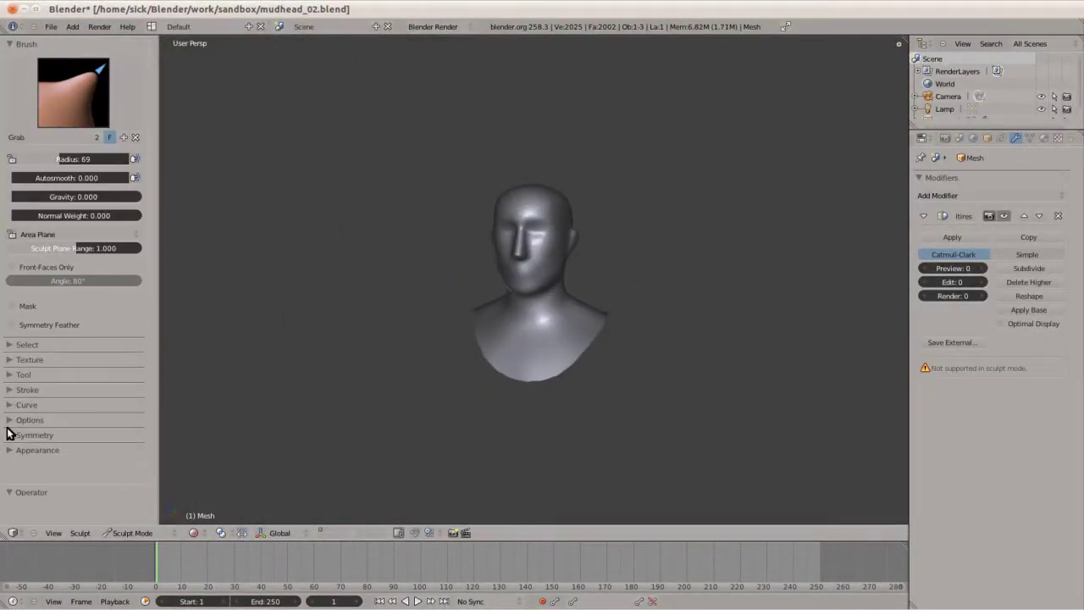
pyautogui.moveTo(571, 296)
pyautogui.mouseDown(button='middle')
pyautogui.moveTo(582, 264)
pyautogui.moveTo(547, 202)
pyautogui.moveTo(503, 273)
pyautogui.moveTo(361, 232)
pyautogui.moveTo(710, 238)
pyautogui.moveTo(516, 262)
pyautogui.moveTo(547, 382)
pyautogui.moveTo(452, 308)
pyautogui.moveTo(408, 231)
pyautogui.moveTo(513, 223)
pyautogui.moveTo(632, 249)
pyautogui.moveTo(564, 189)
pyautogui.moveTo(641, 270)
pyautogui.moveTo(528, 283)
pyautogui.moveTo(544, 297)
pyautogui.moveTo(475, 272)
pyautogui.moveTo(504, 305)
pyautogui.moveTo(542, 235)
pyautogui.moveTo(558, 249)
pyautogui.moveTo(460, 271)
pyautogui.moveTo(511, 201)
pyautogui.moveTo(601, 199)
pyautogui.moveTo(515, 187)
pyautogui.moveTo(515, 242)
pyautogui.moveTo(610, 210)
pyautogui.mouseUp(button='middle')
pyautogui.press('KP_1')
pyautogui.press('KP_3')
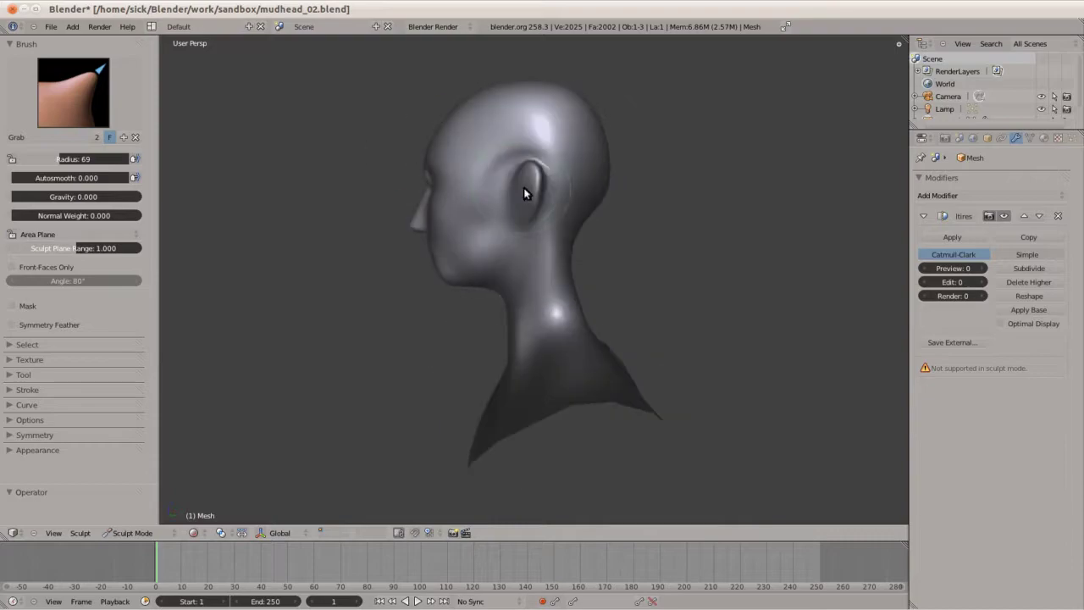
pyautogui.press('ctrl+KP_1')
pyautogui.scroll(-2, 435, 212)
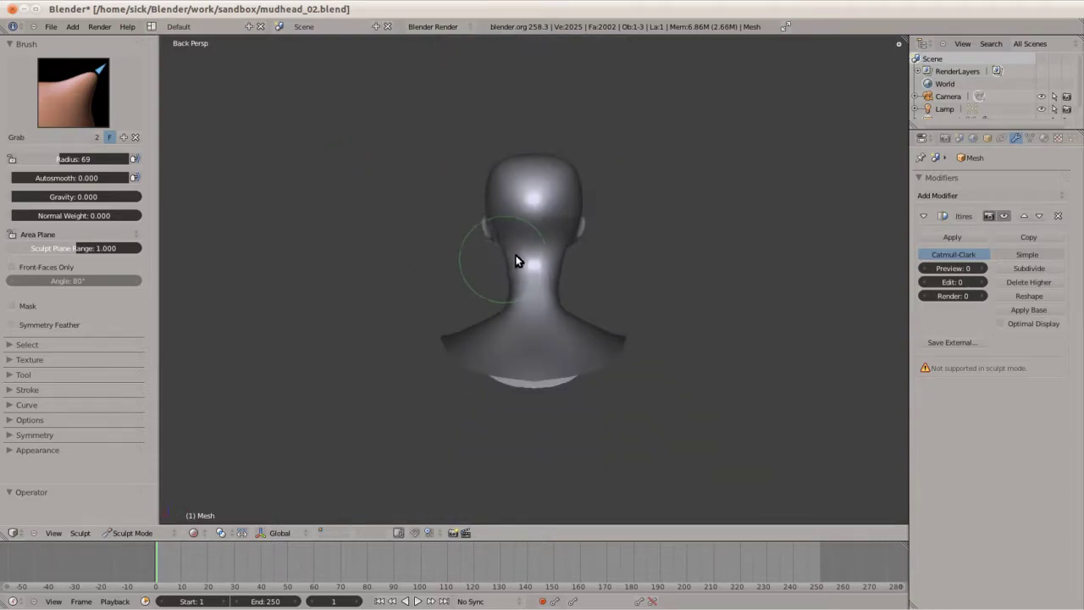
pyautogui.moveTo(483, 230)
pyautogui.mouseDown(button='middle')
pyautogui.moveTo(573, 169)
pyautogui.moveTo(507, 173)
pyautogui.moveTo(586, 135)
pyautogui.mouseUp(button='middle')
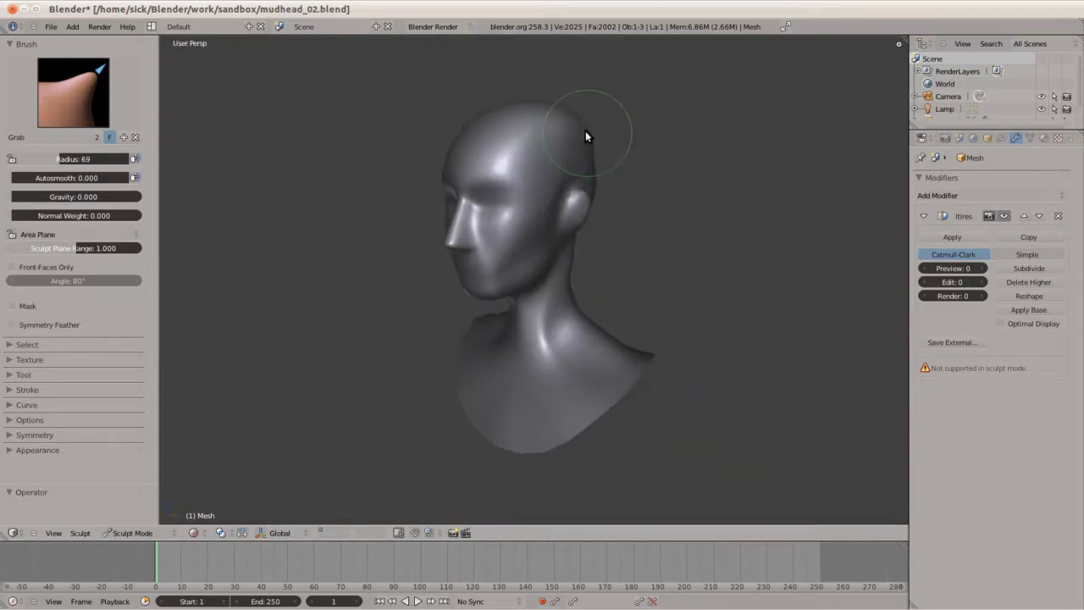
# Switch to the Scrape/Peaks brush
pyautogui.click(73, 92)
pyautogui.click(399, 164)
pyautogui.moveTo(399, 165)
pyautogui.mouseDown(button='middle')
pyautogui.moveTo(460, 206)
pyautogui.moveTo(520, 172)
pyautogui.moveTo(586, 178)
pyautogui.moveTo(547, 144)
pyautogui.moveTo(488, 183)
pyautogui.moveTo(527, 249)
pyautogui.moveTo(489, 359)
pyautogui.moveTo(537, 235)
pyautogui.moveTo(506, 166)
pyautogui.moveTo(561, 155)
pyautogui.moveTo(501, 133)
pyautogui.moveTo(525, 174)
pyautogui.moveTo(502, 143)
pyautogui.moveTo(520, 158)
pyautogui.mouseUp(button='middle')
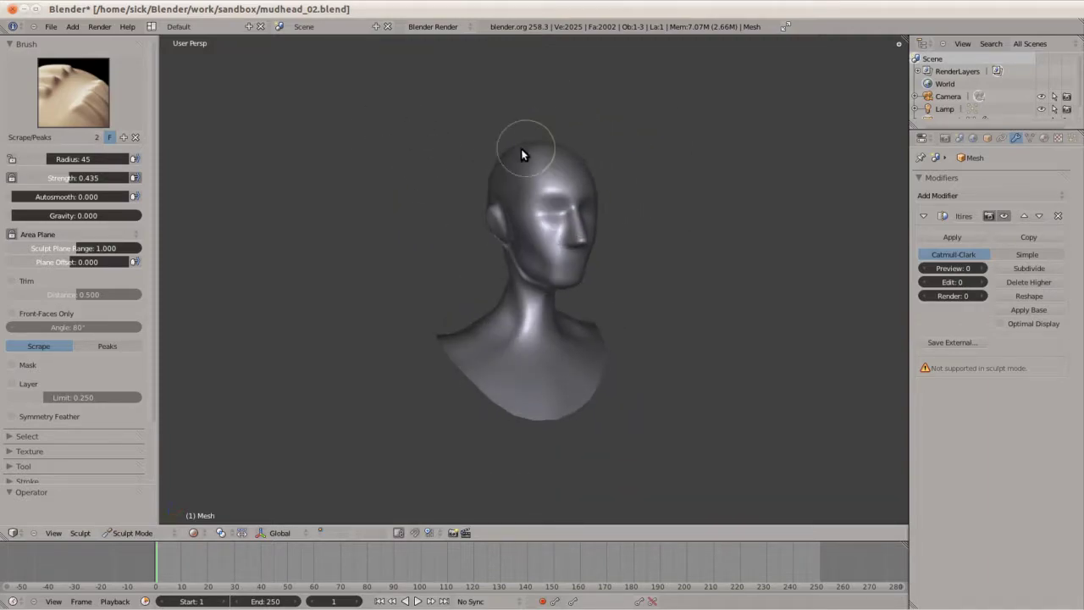
# Subdivide the bust's Multires modifier up to level 3
pyautogui.scroll(2, 429, 198)
pyautogui.moveTo(429, 198); pyautogui.dragTo(528, 203, button='middle')
pyautogui.scroll(3, 528, 204)
pyautogui.click(1016, 269)
pyautogui.click(1014, 269)
pyautogui.click(1013, 269)
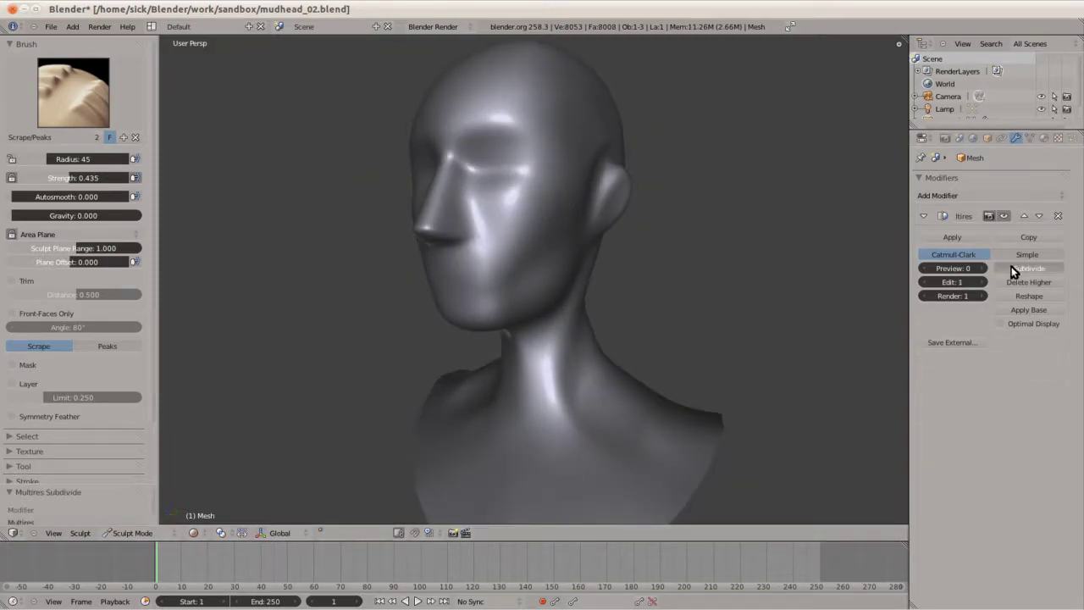
pyautogui.moveTo(559, 237)
pyautogui.mouseDown(button='middle')
pyautogui.moveTo(591, 224)
pyautogui.moveTo(542, 212)
pyautogui.mouseUp(button='middle')
pyautogui.click(73, 92)
# Choose the Clay brush and load claytube.png as its texture
pyautogui.click(82, 180)
pyautogui.scroll(-5, 63, 396)
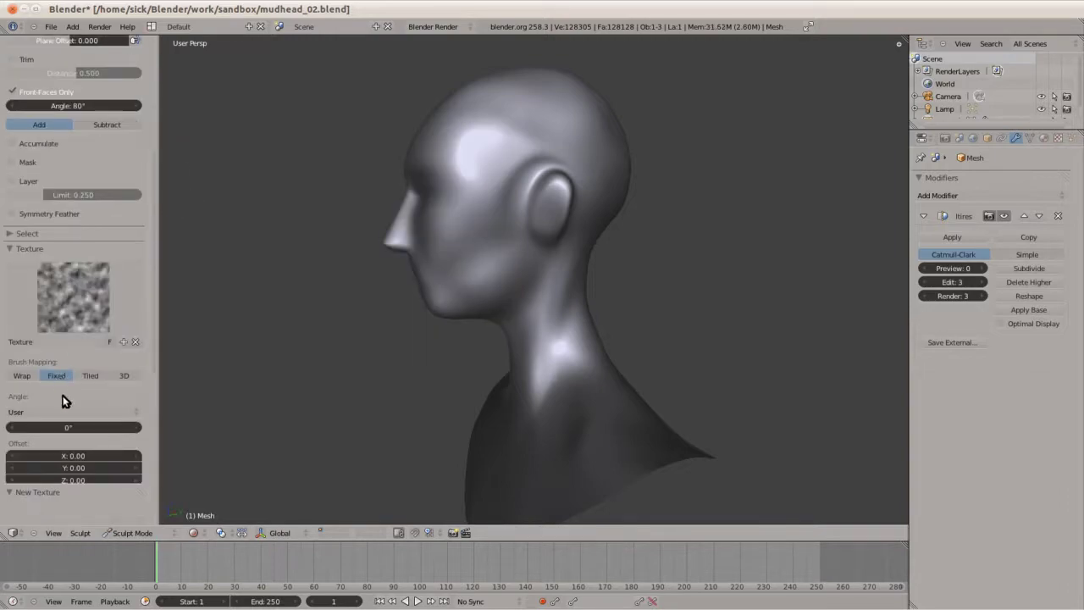
pyautogui.click(984, 213)
pyautogui.doubleClick(207, 218)
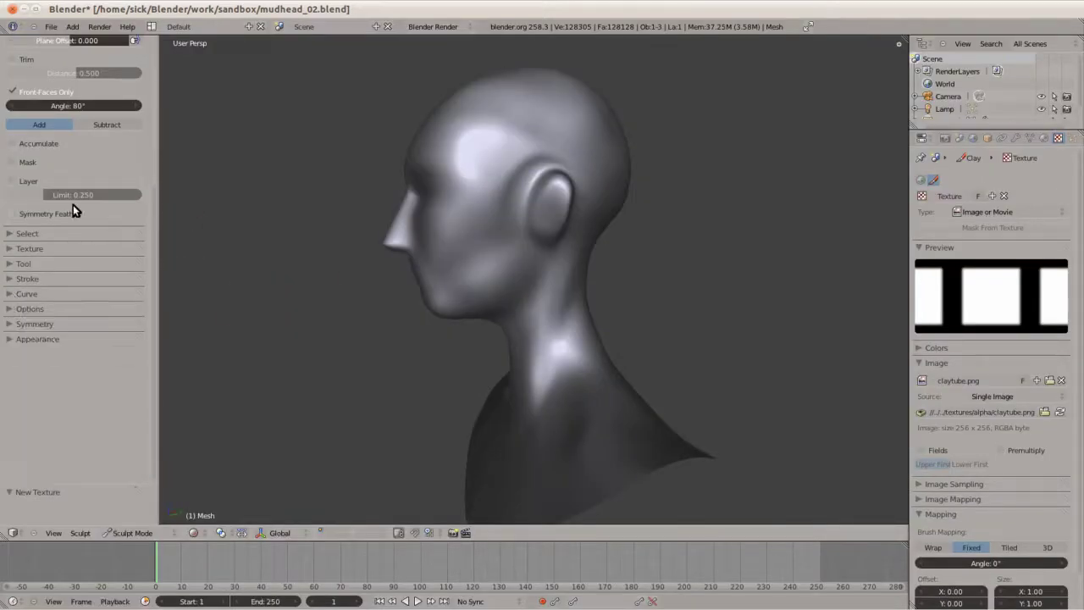
# Lower the Clay brush strength to 0.08929
pyautogui.scroll(5, 73, 204)
pyautogui.moveTo(477, 160)
pyautogui.mouseDown(button='middle')
pyautogui.moveTo(448, 159)
pyautogui.moveTo(559, 121)
pyautogui.moveTo(396, 156)
pyautogui.moveTo(492, 202)
pyautogui.moveTo(393, 183)
pyautogui.moveTo(485, 221)
pyautogui.mouseUp(button='middle')
pyautogui.hotkey('shift', 'f')
pyautogui.click(390, 157)
pyautogui.scroll(2, 396, 156)
pyautogui.scroll(2, 566, 206)
# Build up clay around the eye sockets, shrinking the Clay brush to radius 16
pyautogui.moveTo(566, 206); pyautogui.dragTo(436, 178, button='middle')
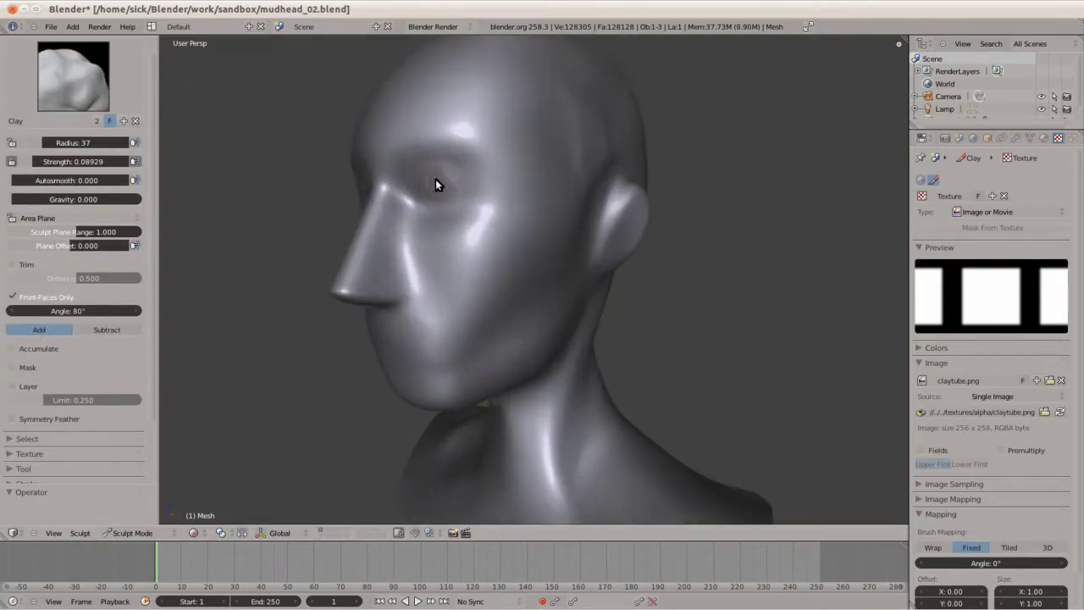
pyautogui.scroll(-1, 460, 221)
pyautogui.scroll(2, 459, 221)
pyautogui.moveTo(460, 221); pyautogui.dragTo(510, 188)
pyautogui.scroll(2, 500, 160)
pyautogui.moveTo(510, 189)
pyautogui.mouseDown(button='middle')
pyautogui.moveTo(501, 160)
pyautogui.moveTo(538, 238)
pyautogui.moveTo(587, 155)
pyautogui.moveTo(564, 247)
pyautogui.mouseUp(button='middle')
pyautogui.scroll(-3, 538, 238)
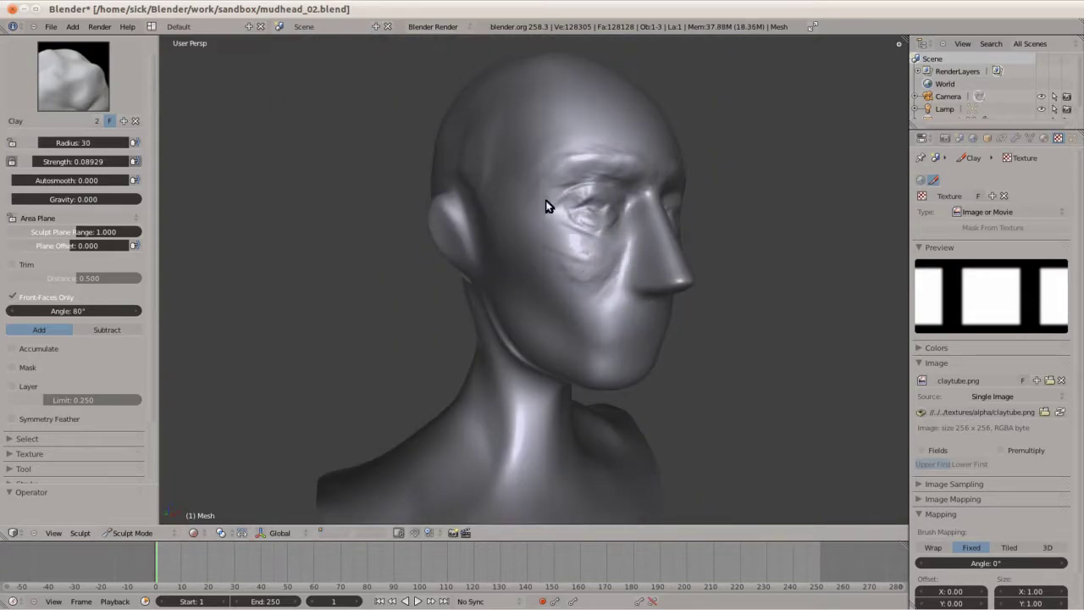
pyautogui.moveTo(547, 203)
pyautogui.mouseDown(button='middle')
pyautogui.moveTo(500, 235)
pyautogui.moveTo(610, 165)
pyautogui.moveTo(579, 193)
pyautogui.moveTo(527, 136)
pyautogui.moveTo(528, 213)
pyautogui.moveTo(730, 215)
pyautogui.mouseUp(button='middle')
pyautogui.scroll(3, 528, 136)
pyautogui.press('f')
pyautogui.click(520, 212)
pyautogui.moveTo(730, 215); pyautogui.dragTo(750, 211)
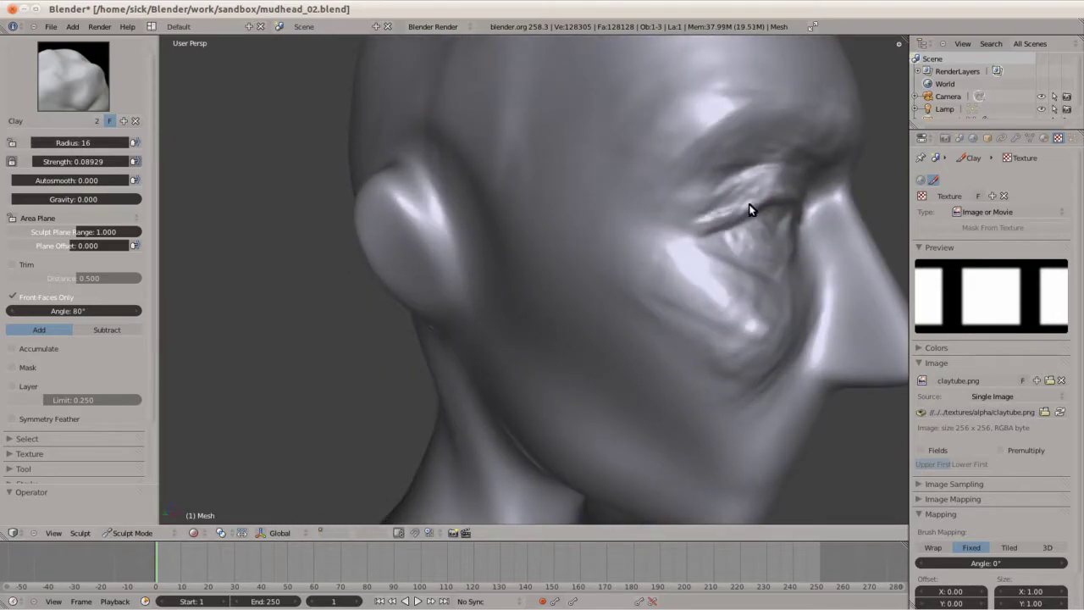
pyautogui.moveTo(750, 211)
pyautogui.mouseDown(button='middle')
pyautogui.moveTo(520, 198)
pyautogui.moveTo(607, 238)
pyautogui.moveTo(581, 358)
pyautogui.moveTo(499, 254)
pyautogui.moveTo(424, 310)
pyautogui.moveTo(447, 291)
pyautogui.moveTo(560, 314)
pyautogui.moveTo(587, 225)
pyautogui.moveTo(460, 242)
pyautogui.moveTo(533, 242)
pyautogui.moveTo(502, 240)
pyautogui.moveTo(561, 212)
pyautogui.moveTo(549, 225)
pyautogui.moveTo(542, 339)
pyautogui.moveTo(475, 280)
pyautogui.moveTo(475, 292)
pyautogui.moveTo(569, 286)
pyautogui.moveTo(530, 298)
pyautogui.moveTo(593, 356)
pyautogui.moveTo(581, 317)
pyautogui.moveTo(465, 262)
pyautogui.moveTo(525, 194)
pyautogui.moveTo(467, 237)
pyautogui.moveTo(600, 262)
pyautogui.moveTo(339, 291)
pyautogui.moveTo(513, 346)
pyautogui.moveTo(500, 308)
pyautogui.moveTo(513, 345)
pyautogui.moveTo(513, 310)
pyautogui.moveTo(474, 296)
pyautogui.moveTo(528, 225)
pyautogui.moveTo(497, 264)
pyautogui.moveTo(412, 279)
pyautogui.moveTo(581, 305)
pyautogui.mouseUp(button='middle')
# Shape the brow wrinkles and cheeks by alternating the Scrape/Peaks and Clay brushes
pyautogui.hotkey('shift', 't')
pyautogui.press('c')
pyautogui.moveTo(507, 222)
pyautogui.mouseDown(button='middle')
pyautogui.moveTo(588, 240)
pyautogui.moveTo(370, 346)
pyautogui.moveTo(478, 347)
pyautogui.moveTo(511, 293)
pyautogui.moveTo(587, 317)
pyautogui.moveTo(415, 263)
pyautogui.moveTo(474, 220)
pyautogui.moveTo(407, 273)
pyautogui.moveTo(483, 266)
pyautogui.moveTo(445, 293)
pyautogui.moveTo(467, 259)
pyautogui.moveTo(423, 310)
pyautogui.moveTo(443, 368)
pyautogui.moveTo(398, 349)
pyautogui.moveTo(450, 272)
pyautogui.moveTo(408, 291)
pyautogui.moveTo(556, 321)
pyautogui.moveTo(633, 314)
pyautogui.moveTo(460, 271)
pyautogui.moveTo(403, 269)
pyautogui.moveTo(430, 352)
pyautogui.moveTo(513, 279)
pyautogui.moveTo(471, 331)
pyautogui.moveTo(472, 235)
pyautogui.moveTo(554, 326)
pyautogui.moveTo(577, 261)
pyautogui.moveTo(497, 304)
pyautogui.moveTo(581, 269)
pyautogui.moveTo(502, 251)
pyautogui.moveTo(566, 237)
pyautogui.moveTo(498, 221)
pyautogui.moveTo(542, 242)
pyautogui.moveTo(553, 285)
pyautogui.moveTo(567, 254)
pyautogui.moveTo(523, 253)
pyautogui.moveTo(542, 194)
pyautogui.moveTo(596, 234)
pyautogui.moveTo(450, 225)
pyautogui.moveTo(525, 338)
pyautogui.moveTo(464, 347)
pyautogui.mouseUp(button='middle')
pyautogui.scroll(3, 419, 287)
pyautogui.press('3')
pyautogui.press('2')
pyautogui.press('1')
pyautogui.press('2')
pyautogui.press('1')
pyautogui.press('2')
# Refine the eyelids and nose from the right profile with Smooth, Scrape/Peaks and Clay
pyautogui.moveTo(495, 297)
pyautogui.mouseDown(button='middle')
pyautogui.moveTo(537, 283)
pyautogui.moveTo(554, 232)
pyautogui.moveTo(559, 299)
pyautogui.moveTo(574, 256)
pyautogui.moveTo(535, 230)
pyautogui.moveTo(466, 291)
pyautogui.moveTo(528, 230)
pyautogui.moveTo(537, 259)
pyautogui.moveTo(588, 269)
pyautogui.moveTo(602, 228)
pyautogui.moveTo(574, 166)
pyautogui.moveTo(477, 271)
pyautogui.moveTo(472, 229)
pyautogui.moveTo(394, 189)
pyautogui.moveTo(588, 273)
pyautogui.moveTo(423, 148)
pyautogui.moveTo(525, 110)
pyautogui.moveTo(570, 175)
pyautogui.moveTo(528, 289)
pyautogui.moveTo(431, 239)
pyautogui.moveTo(516, 269)
pyautogui.moveTo(448, 290)
pyautogui.moveTo(479, 245)
pyautogui.moveTo(496, 331)
pyautogui.moveTo(483, 296)
pyautogui.moveTo(537, 269)
pyautogui.moveTo(477, 269)
pyautogui.moveTo(527, 225)
pyautogui.moveTo(455, 305)
pyautogui.moveTo(537, 307)
pyautogui.moveTo(490, 303)
pyautogui.moveTo(575, 280)
pyautogui.moveTo(547, 238)
pyautogui.moveTo(483, 332)
pyautogui.moveTo(525, 322)
pyautogui.mouseUp(button='middle')
pyautogui.press('1')
pyautogui.press('3')
pyautogui.press('c')
pyautogui.press('s')
# Carve the lip line with the Crease brush at radius 5, with raised strength and pinch
pyautogui.hotkey('shift', 'c')
pyautogui.moveTo(83, 220); pyautogui.dragTo(93, 221)
pyautogui.moveTo(71, 161)
pyautogui.mouseDown()
pyautogui.moveTo(114, 161)
pyautogui.moveTo(33, 143)
pyautogui.mouseUp()
pyautogui.moveTo(507, 345); pyautogui.dragTo(476, 347)
pyautogui.moveTo(564, 350)
pyautogui.mouseDown(button='middle')
pyautogui.moveTo(472, 355)
pyautogui.moveTo(539, 360)
pyautogui.mouseUp(button='middle')
# Refine the nose with the Scrape/Peaks brush from left-profile views
pyautogui.press('d')
pyautogui.click(73, 77)
pyautogui.click(348, 212)
pyautogui.moveTo(348, 212); pyautogui.dragTo(203, 131, button='middle')
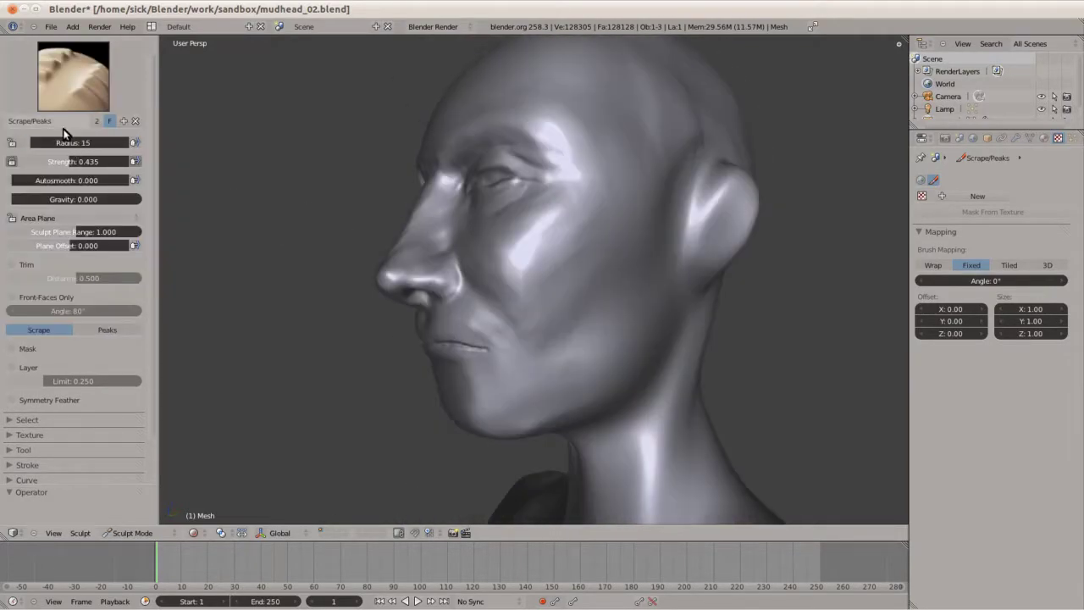
pyautogui.moveTo(549, 338)
pyautogui.mouseDown(button='middle')
pyautogui.moveTo(486, 295)
pyautogui.moveTo(483, 350)
pyautogui.moveTo(583, 341)
pyautogui.moveTo(448, 308)
pyautogui.mouseUp(button='middle')
pyautogui.scroll(-3, 448, 308)
pyautogui.scroll(5, 475, 252)
pyautogui.moveTo(475, 252); pyautogui.dragTo(525, 255, button='middle')
# Build up the lips and eyelids with the Clay brush, undoing the last stroke
pyautogui.click(73, 76)
pyautogui.click(211, 80)
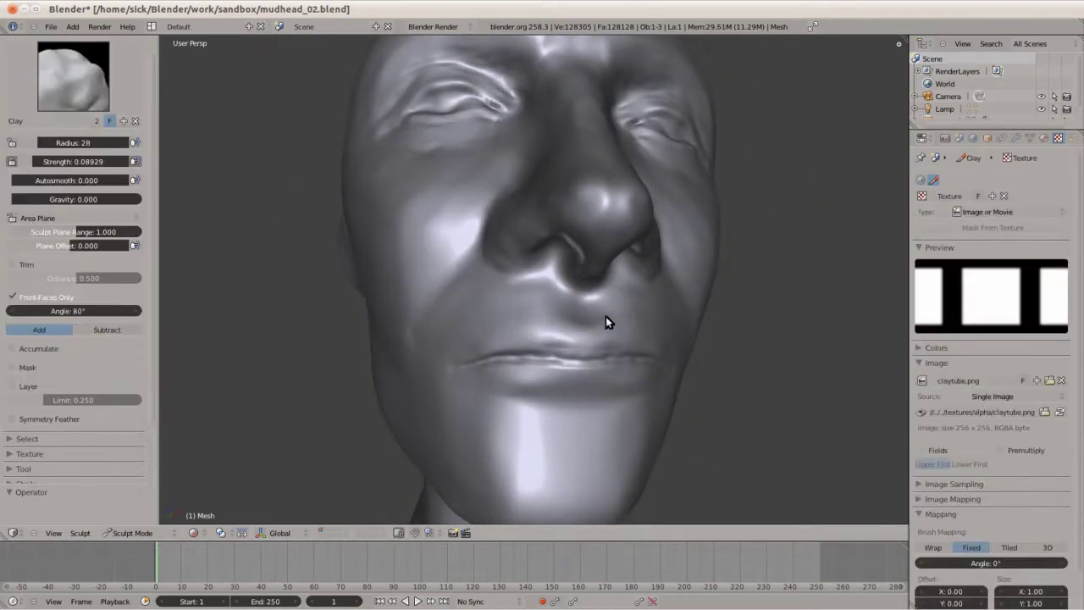
pyautogui.moveTo(605, 316)
pyautogui.mouseDown(button='middle')
pyautogui.moveTo(572, 392)
pyautogui.moveTo(490, 335)
pyautogui.moveTo(503, 392)
pyautogui.moveTo(350, 331)
pyautogui.moveTo(551, 416)
pyautogui.moveTo(414, 328)
pyautogui.mouseUp(button='middle')
pyautogui.scroll(-3, 414, 328)
pyautogui.moveTo(509, 327)
pyautogui.mouseDown(button='middle')
pyautogui.moveTo(360, 335)
pyautogui.moveTo(571, 322)
pyautogui.moveTo(513, 271)
pyautogui.moveTo(647, 305)
pyautogui.moveTo(390, 297)
pyautogui.moveTo(471, 327)
pyautogui.moveTo(497, 296)
pyautogui.moveTo(363, 268)
pyautogui.moveTo(508, 233)
pyautogui.moveTo(416, 223)
pyautogui.moveTo(496, 225)
pyautogui.moveTo(503, 170)
pyautogui.moveTo(528, 182)
pyautogui.moveTo(576, 266)
pyautogui.moveTo(602, 225)
pyautogui.moveTo(421, 260)
pyautogui.moveTo(566, 395)
pyautogui.moveTo(588, 237)
pyautogui.moveTo(648, 228)
pyautogui.moveTo(534, 270)
pyautogui.moveTo(519, 218)
pyautogui.moveTo(561, 248)
pyautogui.moveTo(193, 193)
pyautogui.mouseUp(button='middle')
pyautogui.hotkey('ctrl', 'z')
# Tweak the face proportions with the Grab brush in Right and Front orthographic views, then return to perspective
pyautogui.press('g')
pyautogui.press('KP_3')
pyautogui.scroll(2, 387, 194)
pyautogui.press('KP_1')
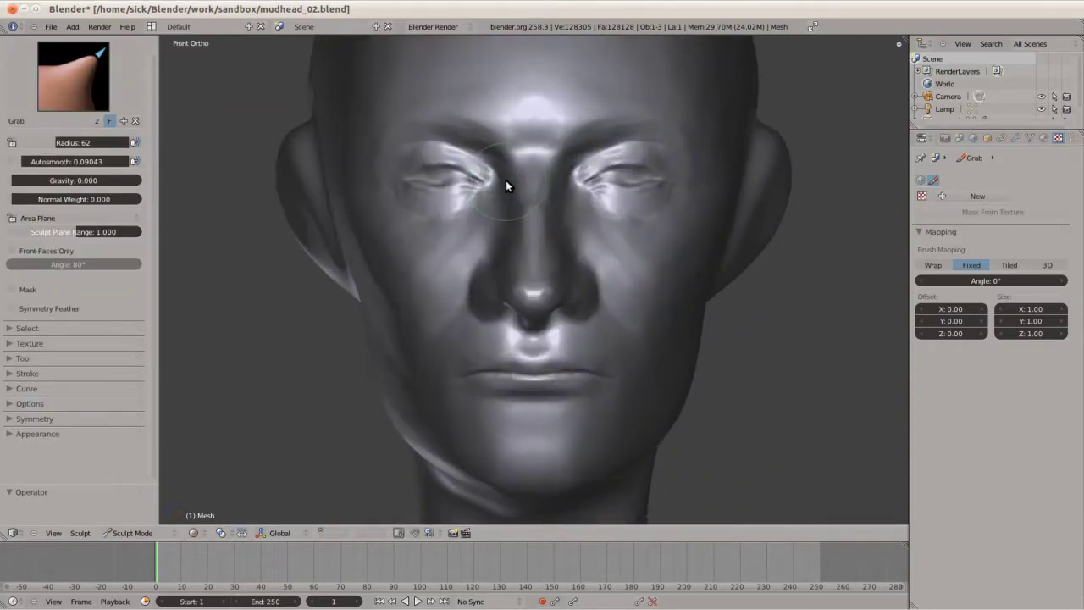
pyautogui.scroll(-3, 434, 189)
pyautogui.scroll(-2, 453, 197)
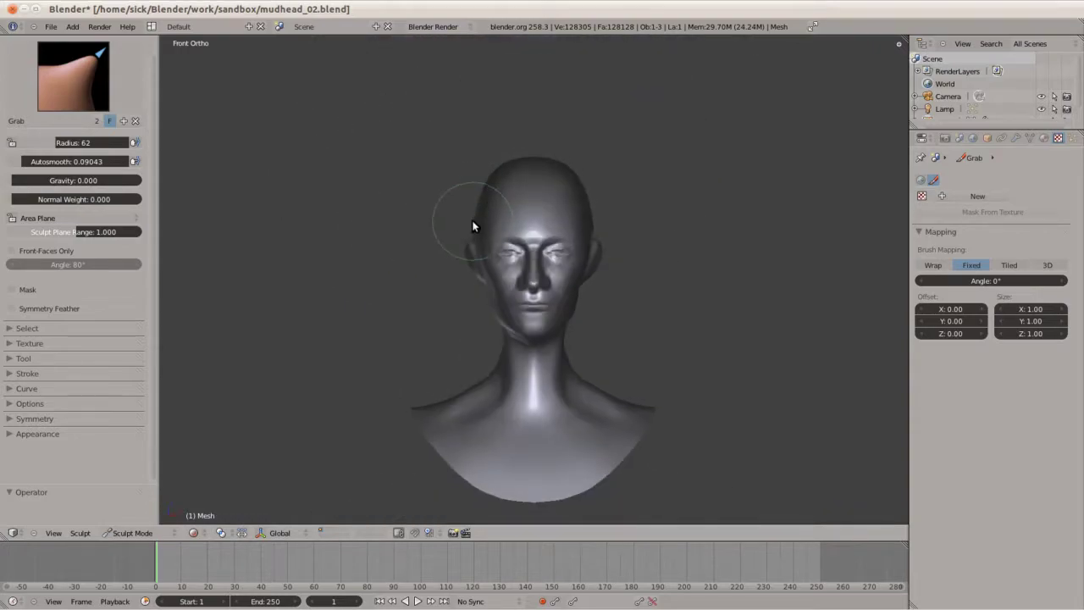
pyautogui.moveTo(478, 162)
pyautogui.mouseDown(button='middle')
pyautogui.moveTo(483, 143)
pyautogui.moveTo(620, 208)
pyautogui.mouseUp(button='middle')
pyautogui.scroll(3, 438, 196)
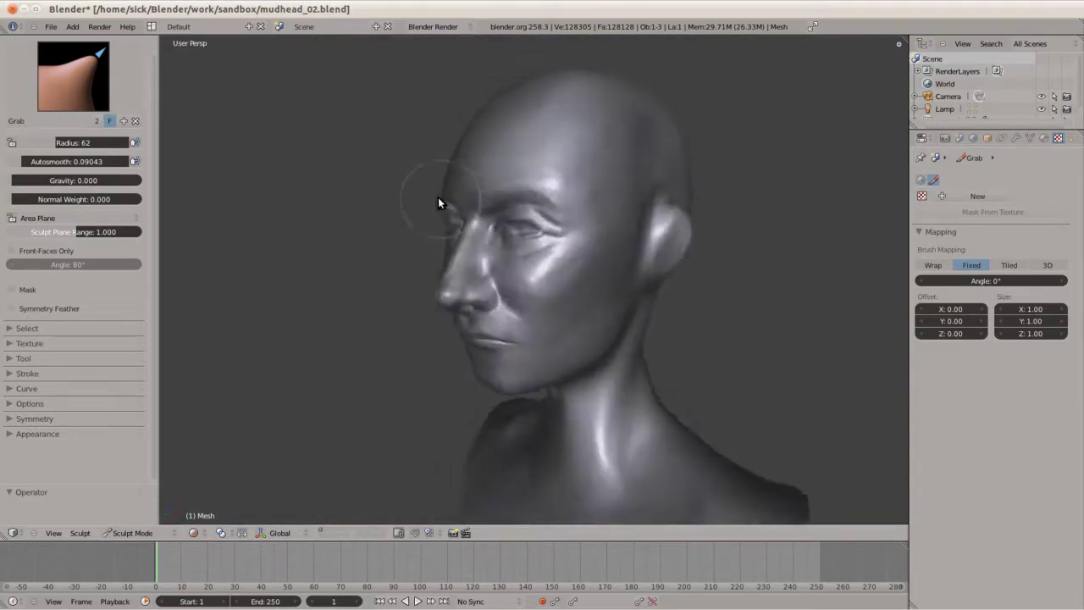
pyautogui.moveTo(438, 196)
pyautogui.mouseDown(button='middle')
pyautogui.moveTo(520, 217)
pyautogui.moveTo(618, 203)
pyautogui.moveTo(446, 233)
pyautogui.moveTo(562, 202)
pyautogui.moveTo(519, 216)
pyautogui.moveTo(561, 229)
pyautogui.moveTo(524, 195)
pyautogui.moveTo(535, 154)
pyautogui.moveTo(552, 205)
pyautogui.moveTo(684, 200)
pyautogui.moveTo(405, 209)
pyautogui.moveTo(574, 225)
pyautogui.moveTo(503, 203)
pyautogui.moveTo(614, 212)
pyautogui.moveTo(519, 213)
pyautogui.moveTo(537, 177)
pyautogui.moveTo(632, 218)
pyautogui.moveTo(537, 177)
pyautogui.moveTo(565, 208)
pyautogui.moveTo(467, 198)
pyautogui.moveTo(394, 212)
pyautogui.moveTo(466, 259)
pyautogui.moveTo(466, 211)
pyautogui.moveTo(588, 221)
pyautogui.moveTo(612, 198)
pyautogui.moveTo(477, 217)
pyautogui.moveTo(423, 203)
pyautogui.mouseUp(button='middle')
pyautogui.press('KP_5')
pyautogui.scroll(-3, 542, 227)
# Inflate the scarf volume over the skull and smooth it with the Inflate/Deflate and Smooth brushes
pyautogui.click(64, 91)
pyautogui.click(35, 212)
pyautogui.moveTo(502, 231)
pyautogui.mouseDown(button='middle')
pyautogui.moveTo(521, 191)
pyautogui.moveTo(510, 249)
pyautogui.moveTo(266, 152)
pyautogui.moveTo(465, 170)
pyautogui.moveTo(580, 263)
pyautogui.moveTo(581, 248)
pyautogui.moveTo(533, 203)
pyautogui.moveTo(507, 218)
pyautogui.moveTo(431, 191)
pyautogui.moveTo(546, 249)
pyautogui.moveTo(446, 151)
pyautogui.moveTo(491, 201)
pyautogui.moveTo(539, 158)
pyautogui.moveTo(540, 213)
pyautogui.moveTo(324, 200)
pyautogui.moveTo(499, 326)
pyautogui.moveTo(368, 245)
pyautogui.mouseUp(button='middle')
pyautogui.scroll(2, 496, 226)
pyautogui.scroll(-2, 266, 153)
pyautogui.press('s')
pyautogui.scroll(3, 446, 150)
# Sculpt wrapped clay folds around the back of the head and smooth them, with the brush at radius 9
pyautogui.press('i')
pyautogui.press('c')
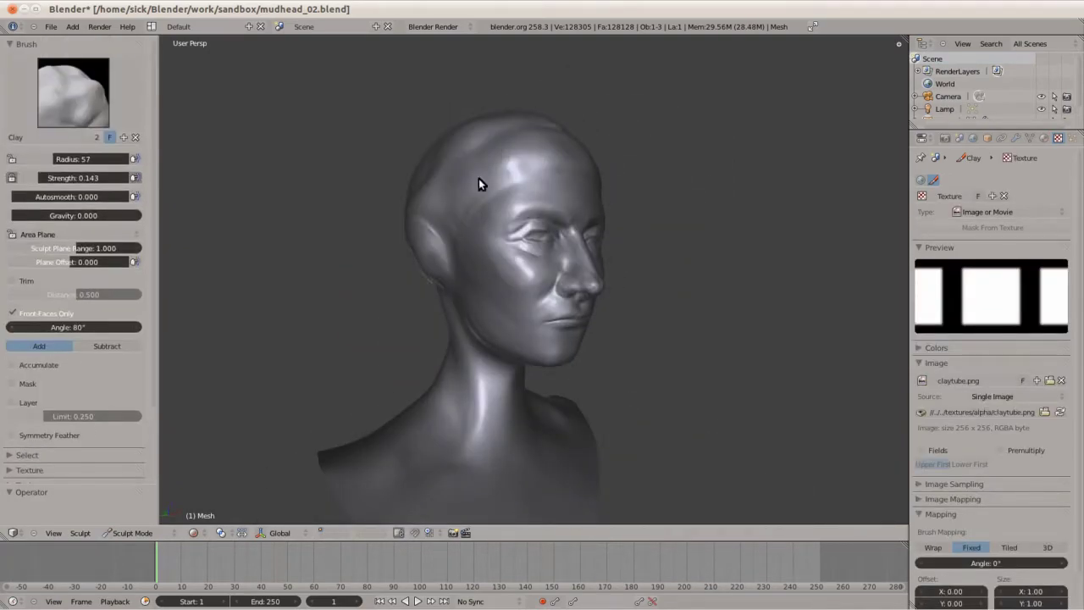
pyautogui.moveTo(477, 181)
pyautogui.mouseDown(button='middle')
pyautogui.moveTo(551, 234)
pyautogui.moveTo(479, 298)
pyautogui.moveTo(497, 423)
pyautogui.moveTo(474, 249)
pyautogui.moveTo(484, 222)
pyautogui.moveTo(268, 214)
pyautogui.moveTo(490, 160)
pyautogui.moveTo(501, 203)
pyautogui.moveTo(482, 217)
pyautogui.moveTo(516, 205)
pyautogui.moveTo(583, 249)
pyautogui.moveTo(676, 202)
pyautogui.moveTo(521, 212)
pyautogui.moveTo(542, 205)
pyautogui.moveTo(450, 224)
pyautogui.moveTo(518, 241)
pyautogui.moveTo(423, 236)
pyautogui.moveTo(520, 145)
pyautogui.moveTo(434, 176)
pyautogui.moveTo(297, 198)
pyautogui.moveTo(324, 234)
pyautogui.moveTo(447, 217)
pyautogui.moveTo(489, 274)
pyautogui.moveTo(530, 426)
pyautogui.moveTo(554, 291)
pyautogui.moveTo(536, 193)
pyautogui.moveTo(641, 97)
pyautogui.moveTo(570, 81)
pyautogui.moveTo(586, 227)
pyautogui.moveTo(571, 140)
pyautogui.moveTo(472, 228)
pyautogui.moveTo(537, 274)
pyautogui.moveTo(621, 208)
pyautogui.moveTo(561, 266)
pyautogui.moveTo(522, 204)
pyautogui.moveTo(501, 237)
pyautogui.moveTo(540, 162)
pyautogui.moveTo(505, 177)
pyautogui.mouseUp(button='middle')
pyautogui.scroll(3, 434, 176)
pyautogui.press('s')
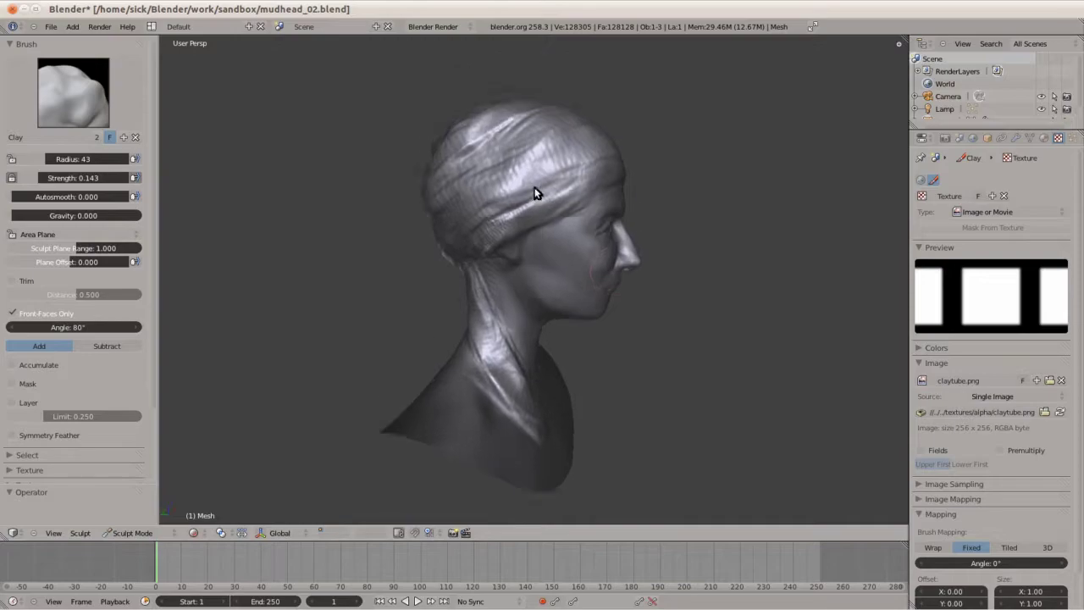
pyautogui.scroll(3, 535, 193)
pyautogui.scroll(2, 523, 198)
pyautogui.scroll(-1, 435, 160)
# Smooth and scrape the scarf folds along the front and side of the head
pyautogui.moveTo(528, 229); pyautogui.dragTo(121, 105, button='middle')
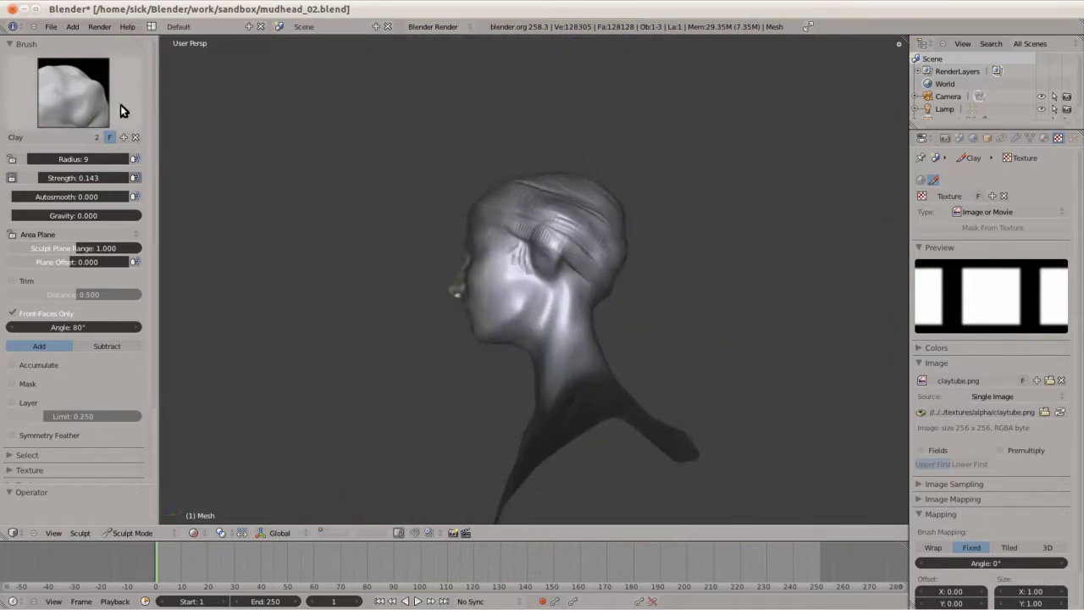
pyautogui.scroll(5, 562, 233)
pyautogui.moveTo(561, 232)
pyautogui.mouseDown(button='middle')
pyautogui.moveTo(591, 173)
pyautogui.moveTo(649, 232)
pyautogui.moveTo(573, 194)
pyautogui.moveTo(600, 213)
pyautogui.moveTo(484, 210)
pyautogui.mouseUp(button='middle')
pyautogui.moveTo(543, 265)
pyautogui.mouseDown(button='middle')
pyautogui.moveTo(517, 267)
pyautogui.moveTo(475, 243)
pyautogui.mouseUp(button='middle')
pyautogui.press('s')
pyautogui.scroll(3, 520, 327)
pyautogui.moveTo(520, 327); pyautogui.dragTo(551, 218, button='middle')
pyautogui.hotkey('shift', 't')
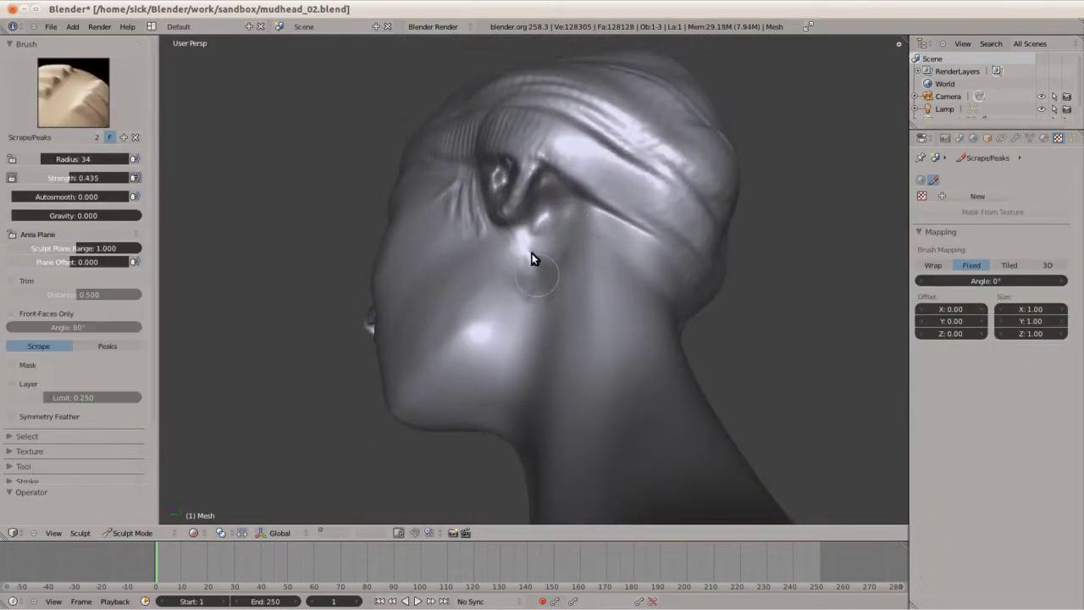
pyautogui.moveTo(533, 260)
pyautogui.mouseDown(button='middle')
pyautogui.moveTo(624, 249)
pyautogui.moveTo(656, 225)
pyautogui.moveTo(478, 206)
pyautogui.moveTo(576, 246)
pyautogui.mouseUp(button='middle')
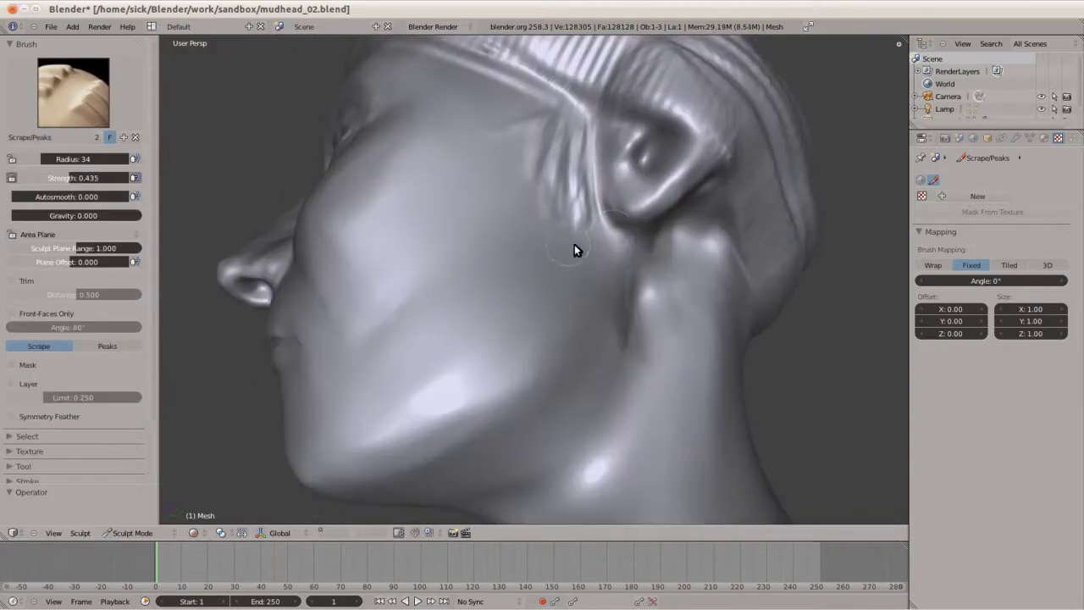
pyautogui.scroll(-3, 576, 247)
# Sculpt the nape knot with the Clay brush at radius 12 and Scrape/Peaks at the back
pyautogui.press('c')
pyautogui.moveTo(503, 271)
pyautogui.mouseDown(button='middle')
pyautogui.moveTo(570, 311)
pyautogui.moveTo(542, 209)
pyautogui.moveTo(550, 295)
pyautogui.moveTo(590, 334)
pyautogui.mouseUp(button='middle')
pyautogui.scroll(3, 590, 334)
pyautogui.moveTo(75, 161); pyautogui.dragTo(50, 161)
pyautogui.scroll(-3, 521, 261)
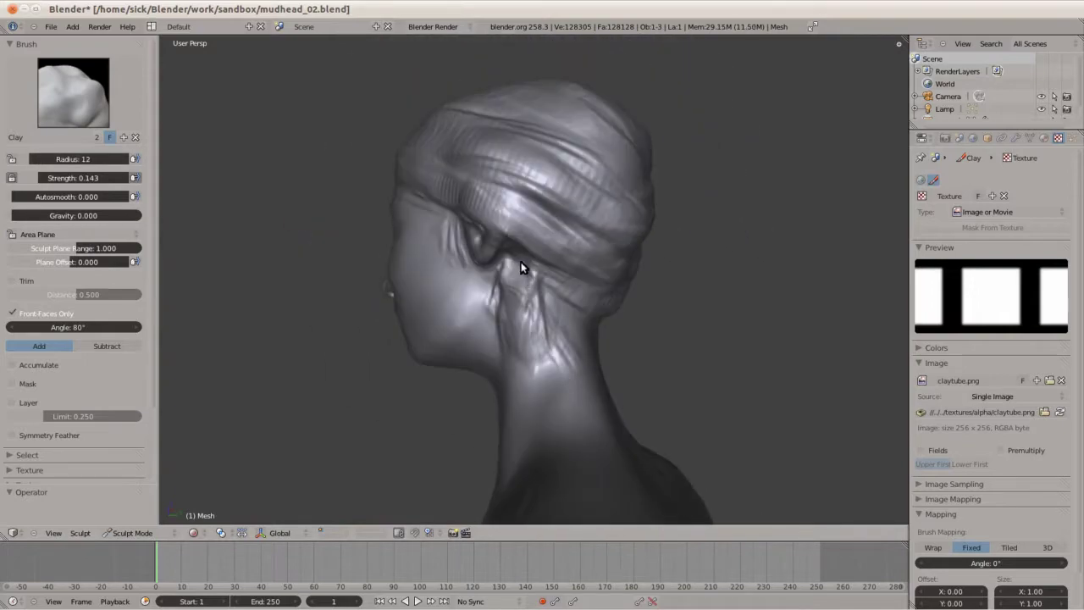
pyautogui.moveTo(520, 261)
pyautogui.mouseDown(button='middle')
pyautogui.moveTo(558, 280)
pyautogui.moveTo(612, 338)
pyautogui.moveTo(535, 342)
pyautogui.moveTo(588, 322)
pyautogui.moveTo(500, 281)
pyautogui.mouseUp(button='middle')
pyautogui.hotkey('shift', 't')
pyautogui.moveTo(532, 332)
pyautogui.mouseDown(button='middle')
pyautogui.moveTo(542, 358)
pyautogui.moveTo(523, 262)
pyautogui.mouseUp(button='middle')
pyautogui.scroll(2, 543, 305)
pyautogui.moveTo(544, 303)
pyautogui.mouseDown(button='middle')
pyautogui.moveTo(465, 164)
pyautogui.moveTo(477, 213)
pyautogui.moveTo(521, 185)
pyautogui.moveTo(508, 271)
pyautogui.moveTo(508, 184)
pyautogui.moveTo(564, 243)
pyautogui.moveTo(624, 207)
pyautogui.moveTo(517, 213)
pyautogui.moveTo(510, 283)
pyautogui.moveTo(443, 179)
pyautogui.moveTo(483, 188)
pyautogui.moveTo(448, 198)
pyautogui.moveTo(443, 181)
pyautogui.moveTo(474, 211)
pyautogui.moveTo(479, 252)
pyautogui.moveTo(503, 194)
pyautogui.moveTo(474, 209)
pyautogui.mouseUp(button='middle')
pyautogui.scroll(-2, 625, 208)
pyautogui.moveTo(539, 229)
pyautogui.mouseDown(button='middle')
pyautogui.moveTo(553, 213)
pyautogui.moveTo(440, 162)
pyautogui.moveTo(399, 237)
pyautogui.moveTo(533, 339)
pyautogui.moveTo(695, 200)
pyautogui.moveTo(491, 364)
pyautogui.moveTo(465, 367)
pyautogui.moveTo(508, 217)
pyautogui.moveTo(593, 285)
pyautogui.moveTo(496, 141)
pyautogui.moveTo(474, 148)
pyautogui.moveTo(590, 204)
pyautogui.moveTo(574, 217)
pyautogui.moveTo(542, 200)
pyautogui.moveTo(568, 161)
pyautogui.moveTo(523, 259)
pyautogui.moveTo(587, 255)
pyautogui.moveTo(598, 212)
pyautogui.moveTo(502, 152)
pyautogui.moveTo(532, 240)
pyautogui.moveTo(496, 188)
pyautogui.moveTo(448, 164)
pyautogui.moveTo(507, 204)
pyautogui.moveTo(474, 212)
pyautogui.moveTo(571, 188)
pyautogui.moveTo(473, 232)
pyautogui.moveTo(508, 228)
pyautogui.mouseUp(button='middle')
pyautogui.scroll(3, 533, 339)
# Add cords down the neck, alternating the Clay and Scrape/Peaks brushes
pyautogui.press('c')
pyautogui.scroll(2, 477, 157)
pyautogui.press('1')
pyautogui.scroll(-3, 448, 164)
pyautogui.scroll(2, 508, 229)
pyautogui.press('2')
pyautogui.scroll(3, 484, 212)
pyautogui.moveTo(547, 160)
pyautogui.mouseDown(button='middle')
pyautogui.moveTo(492, 251)
pyautogui.moveTo(496, 268)
pyautogui.moveTo(469, 240)
pyautogui.moveTo(501, 212)
pyautogui.moveTo(453, 221)
pyautogui.moveTo(482, 169)
pyautogui.moveTo(457, 200)
pyautogui.moveTo(555, 172)
pyautogui.moveTo(513, 198)
pyautogui.moveTo(372, 192)
pyautogui.moveTo(537, 206)
pyautogui.moveTo(569, 163)
pyautogui.moveTo(505, 164)
pyautogui.moveTo(505, 150)
pyautogui.moveTo(496, 203)
pyautogui.moveTo(449, 183)
pyautogui.moveTo(525, 191)
pyautogui.moveTo(441, 179)
pyautogui.moveTo(482, 121)
pyautogui.moveTo(528, 274)
pyautogui.moveTo(419, 184)
pyautogui.moveTo(375, 184)
pyautogui.moveTo(557, 224)
pyautogui.moveTo(302, 181)
pyautogui.mouseUp(button='middle')
pyautogui.scroll(-2, 482, 169)
pyautogui.hotkey('shift', '3')
pyautogui.scroll(-3, 418, 184)
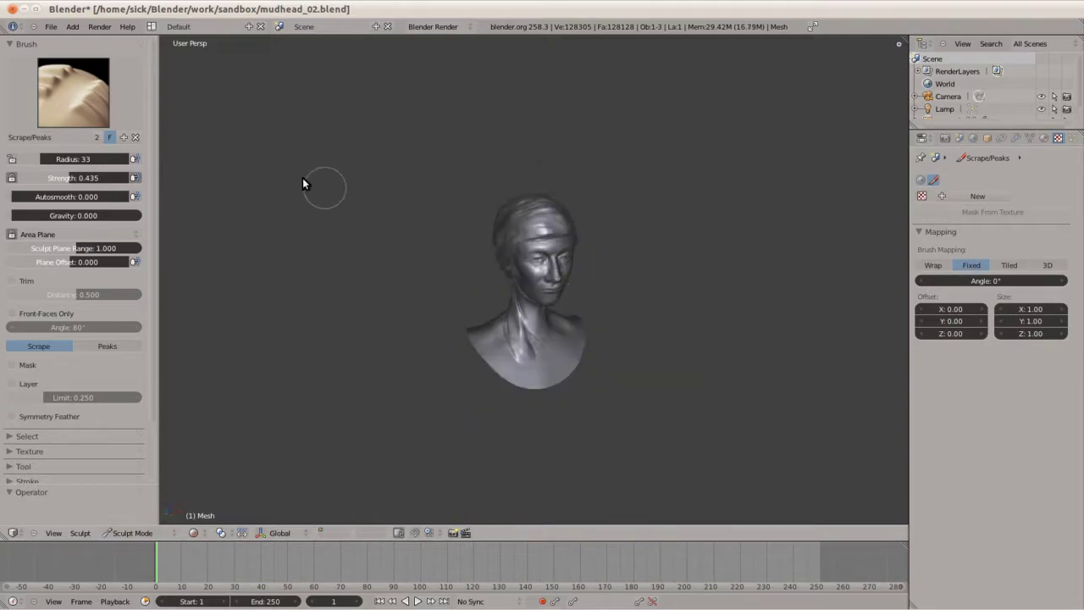
pyautogui.scroll(5, 528, 217)
# Try the Crease (radius 3), Clay and Scrape/Peaks brushes while viewing the lips, profile and chin
pyautogui.click(73, 91)
pyautogui.click(78, 174)
pyautogui.press('Return')
pyautogui.moveTo(424, 195)
pyautogui.mouseDown(button='middle')
pyautogui.moveTo(459, 204)
pyautogui.moveTo(394, 271)
pyautogui.moveTo(621, 276)
pyautogui.moveTo(424, 227)
pyautogui.mouseUp(button='middle')
pyautogui.scroll(-2, 423, 227)
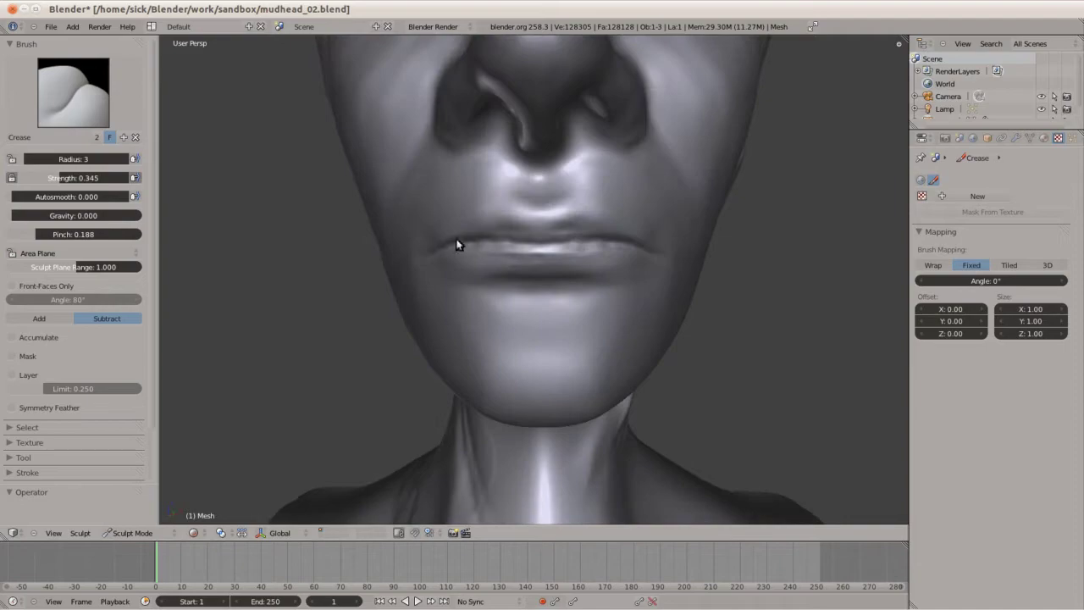
pyautogui.scroll(-3, 460, 242)
pyautogui.moveTo(551, 259)
pyautogui.mouseDown(button='middle')
pyautogui.moveTo(629, 259)
pyautogui.moveTo(175, 181)
pyautogui.mouseUp(button='middle')
pyautogui.click(72, 91)
pyautogui.click(100, 164)
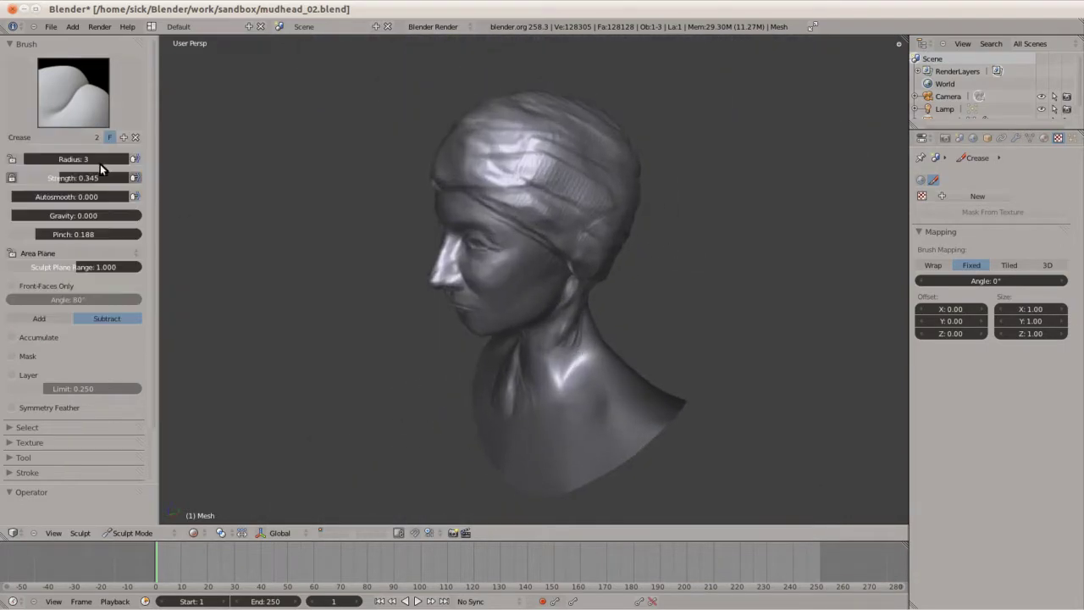
pyautogui.moveTo(585, 404)
pyautogui.mouseDown(button='middle')
pyautogui.moveTo(559, 363)
pyautogui.moveTo(505, 319)
pyautogui.moveTo(455, 368)
pyautogui.moveTo(317, 359)
pyautogui.moveTo(486, 370)
pyautogui.moveTo(338, 371)
pyautogui.mouseUp(button='middle')
pyautogui.click(72, 91)
pyautogui.click(335, 241)
pyautogui.moveTo(335, 242)
pyautogui.mouseDown(button='middle')
pyautogui.moveTo(508, 327)
pyautogui.moveTo(629, 359)
pyautogui.moveTo(635, 338)
pyautogui.moveTo(496, 477)
pyautogui.moveTo(402, 322)
pyautogui.moveTo(429, 426)
pyautogui.moveTo(438, 307)
pyautogui.moveTo(465, 281)
pyautogui.moveTo(670, 203)
pyautogui.moveTo(351, 164)
pyautogui.moveTo(152, 187)
pyautogui.moveTo(393, 205)
pyautogui.moveTo(417, 170)
pyautogui.moveTo(418, 197)
pyautogui.moveTo(370, 239)
pyautogui.mouseUp(button='middle')
# Settle on the Crease brush at strength 0.125 and turn the view to the back of the neck
pyautogui.hotkey('shift', 'c')
pyautogui.scroll(2, 419, 196)
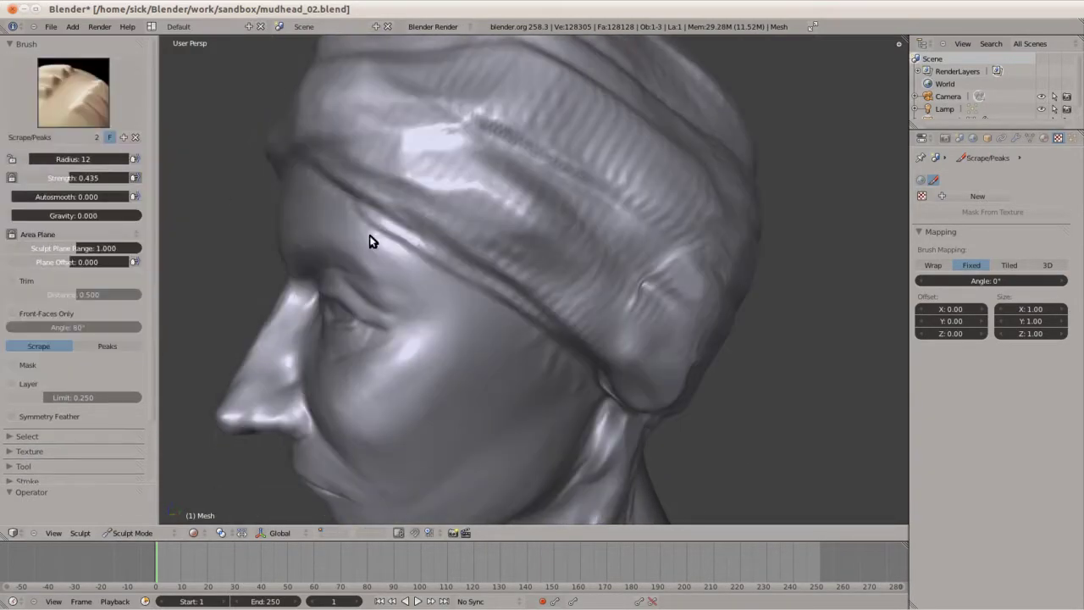
pyautogui.click(73, 92)
pyautogui.click(77, 165)
pyautogui.moveTo(77, 177); pyautogui.dragTo(51, 177)
pyautogui.moveTo(440, 246)
pyautogui.mouseDown(button='middle')
pyautogui.moveTo(478, 251)
pyautogui.moveTo(480, 239)
pyautogui.moveTo(567, 284)
pyautogui.moveTo(537, 259)
pyautogui.moveTo(467, 261)
pyautogui.moveTo(516, 361)
pyautogui.moveTo(476, 245)
pyautogui.moveTo(428, 229)
pyautogui.moveTo(603, 184)
pyautogui.mouseUp(button='middle')
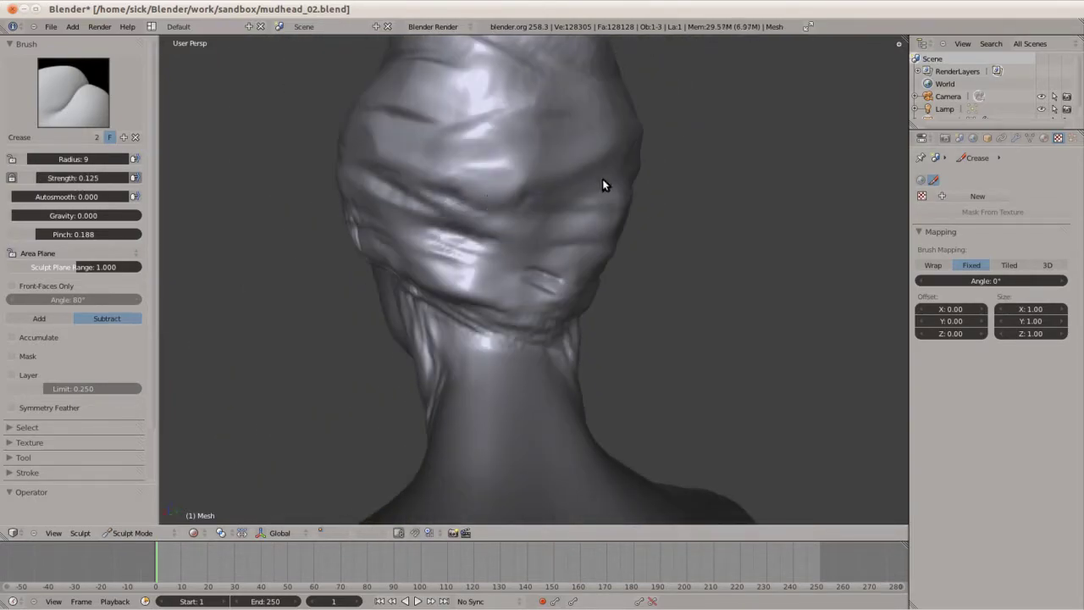
pyautogui.moveTo(528, 319)
pyautogui.mouseDown(button='middle')
pyautogui.moveTo(547, 305)
pyautogui.moveTo(523, 254)
pyautogui.moveTo(569, 176)
pyautogui.moveTo(515, 209)
pyautogui.mouseUp(button='middle')
pyautogui.moveTo(617, 198)
pyautogui.mouseDown(button='middle')
pyautogui.moveTo(522, 283)
pyautogui.moveTo(577, 281)
pyautogui.moveTo(540, 305)
pyautogui.moveTo(573, 202)
pyautogui.moveTo(664, 155)
pyautogui.moveTo(670, 170)
pyautogui.moveTo(496, 88)
pyautogui.mouseUp(button='middle')
pyautogui.scroll(-4, 511, 194)
pyautogui.moveTo(511, 194)
pyautogui.mouseDown(button='middle')
pyautogui.moveTo(483, 204)
pyautogui.moveTo(686, 244)
pyautogui.moveTo(562, 222)
pyautogui.moveTo(531, 310)
pyautogui.moveTo(530, 438)
pyautogui.moveTo(520, 219)
pyautogui.moveTo(483, 278)
pyautogui.mouseUp(button='middle')
pyautogui.scroll(4, 686, 244)
pyautogui.scroll(5, 484, 279)
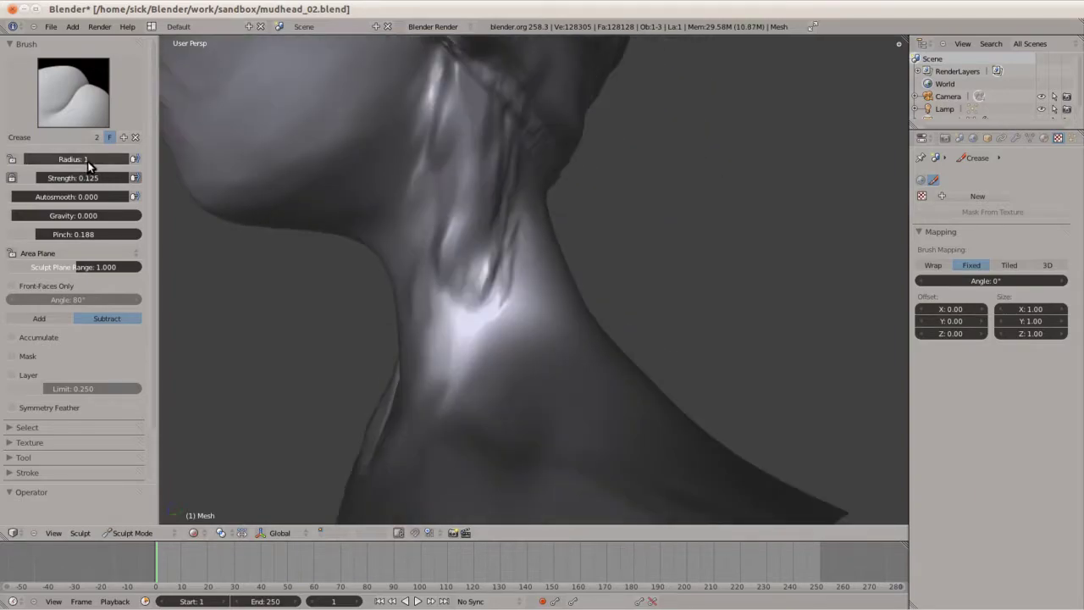
# Carve crease strokes along the neck, then set Crease to build up instead of cut
pyautogui.moveTo(254, 203); pyautogui.dragTo(239, 198, button='middle')
pyautogui.moveTo(445, 265)
pyautogui.mouseDown()
pyautogui.moveTo(440, 84)
pyautogui.moveTo(458, 270)
pyautogui.mouseUp()
pyautogui.moveTo(467, 261)
pyautogui.mouseDown(button='middle')
pyautogui.moveTo(443, 97)
pyautogui.moveTo(416, 212)
pyautogui.moveTo(447, 156)
pyautogui.mouseUp(button='middle')
pyautogui.scroll(-5, 447, 157)
pyautogui.click(39, 318)
pyautogui.scroll(3, 508, 161)
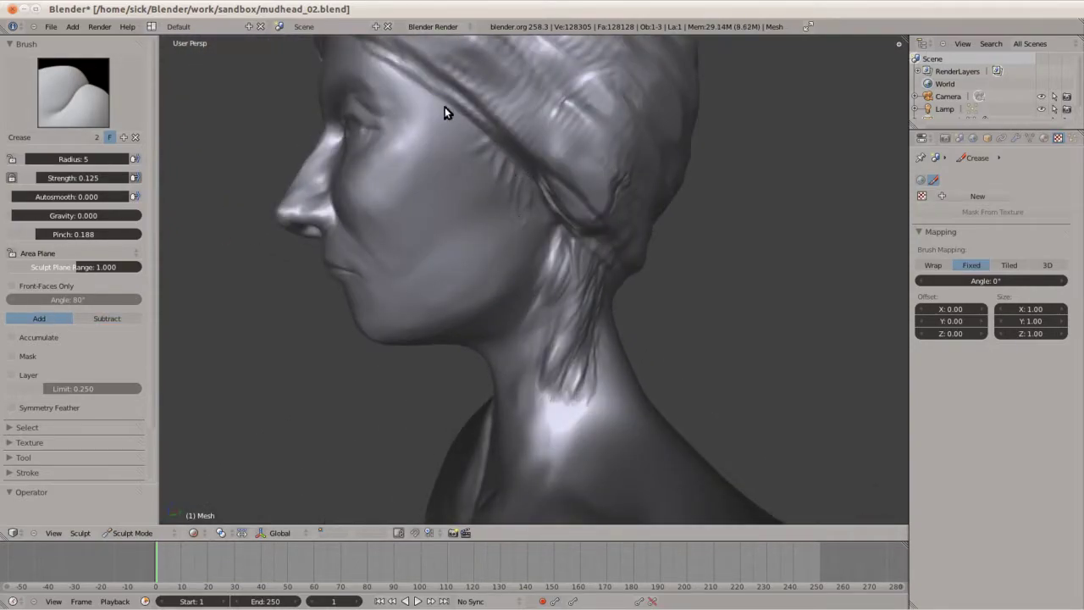
pyautogui.moveTo(446, 113); pyautogui.dragTo(588, 181, button='middle')
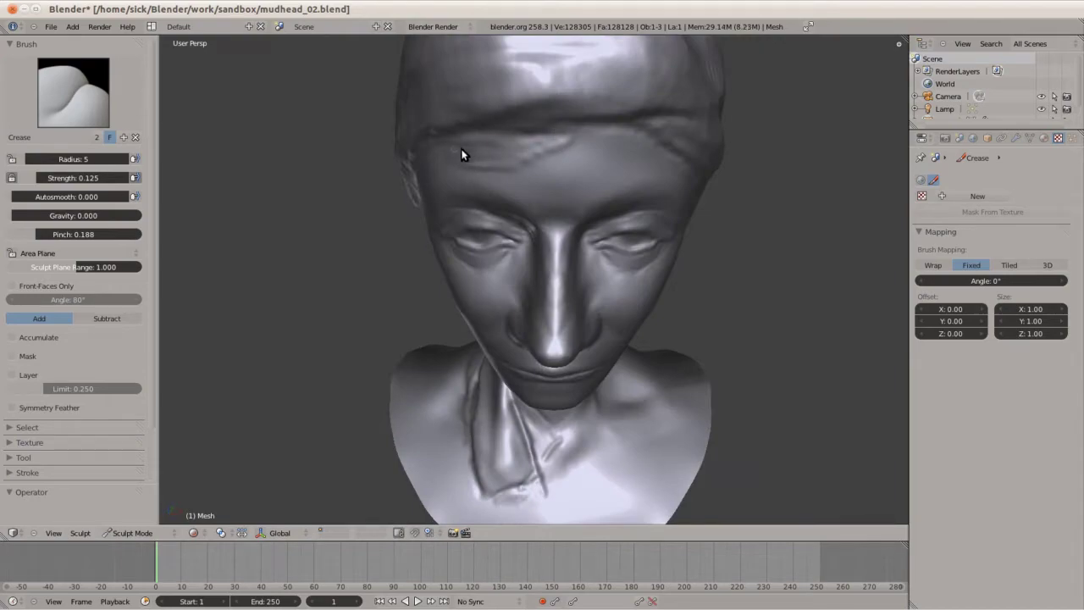
# Switch Crease to cut inward and sharpen the creases around the nose and lips
pyautogui.moveTo(461, 155)
pyautogui.mouseDown(button='middle')
pyautogui.moveTo(659, 103)
pyautogui.moveTo(580, 110)
pyautogui.moveTo(559, 68)
pyautogui.mouseUp(button='middle')
pyautogui.press('KP_1')
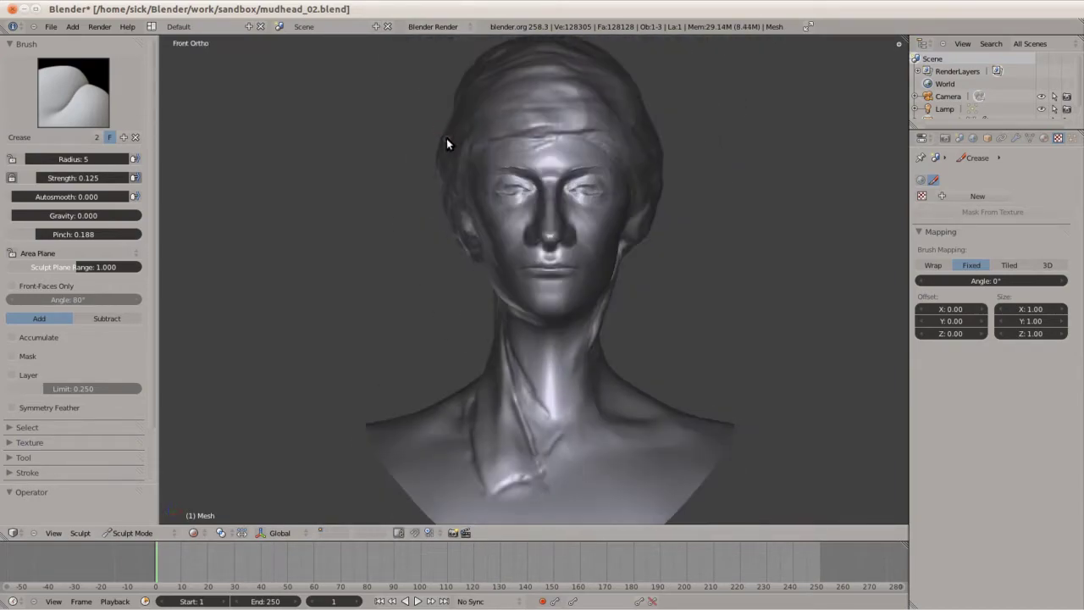
pyautogui.scroll(3, 446, 138)
pyautogui.scroll(2, 491, 202)
pyautogui.moveTo(485, 159)
pyautogui.mouseDown(button='middle')
pyautogui.moveTo(549, 255)
pyautogui.moveTo(381, 279)
pyautogui.mouseUp(button='middle')
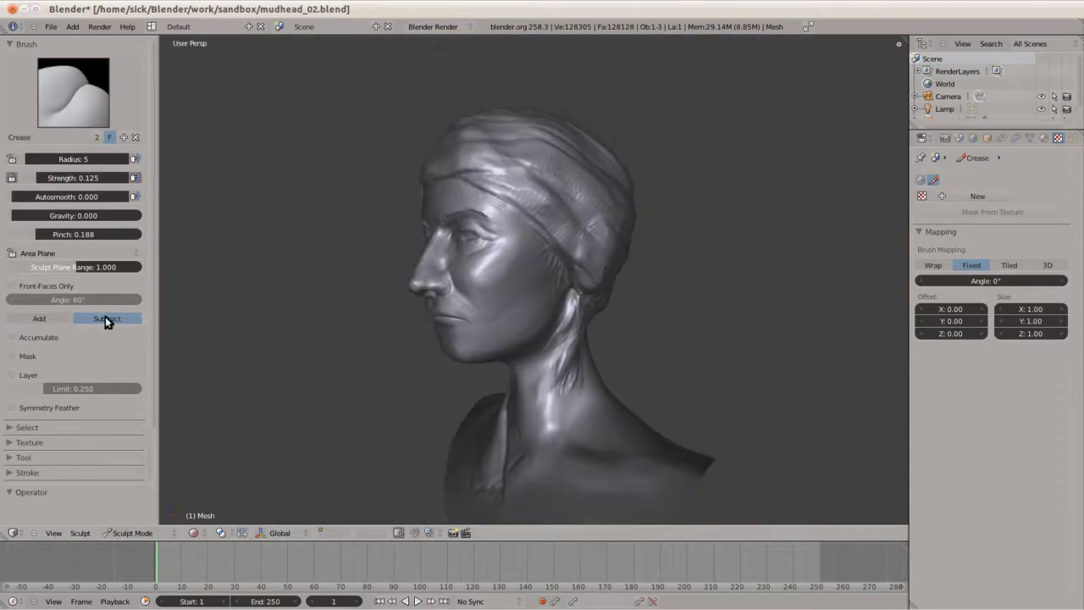
pyautogui.click(105, 318)
pyautogui.scroll(4, 465, 212)
pyautogui.moveTo(465, 213)
pyautogui.mouseDown(button='middle')
pyautogui.moveTo(590, 243)
pyautogui.moveTo(352, 122)
pyautogui.moveTo(598, 190)
pyautogui.moveTo(619, 259)
pyautogui.moveTo(341, 276)
pyautogui.mouseUp(button='middle')
pyautogui.scroll(-1, 598, 241)
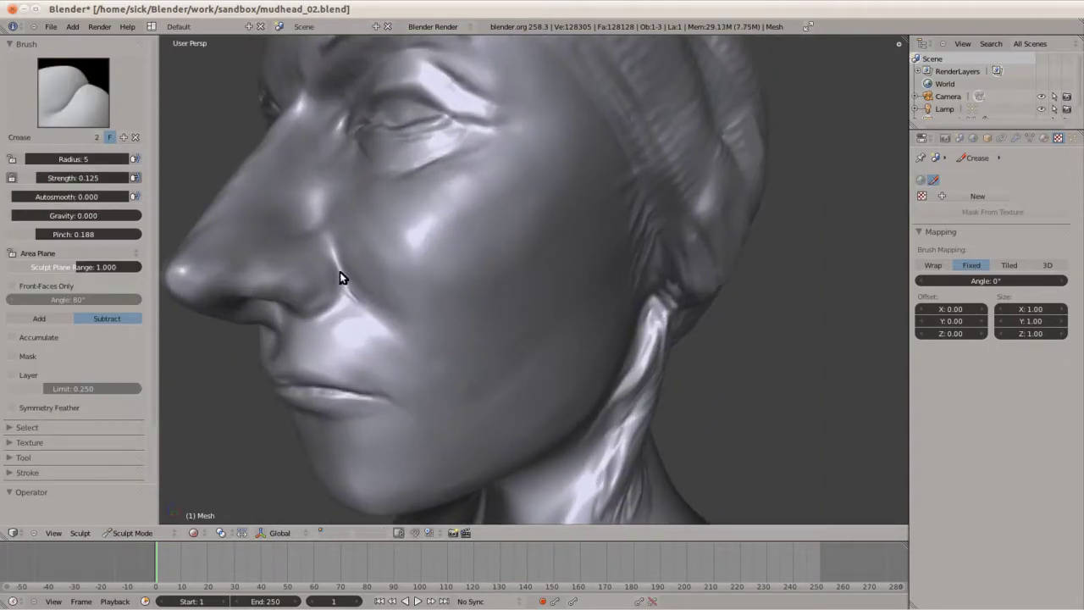
pyautogui.scroll(2, 355, 326)
pyautogui.moveTo(351, 335)
pyautogui.mouseDown(button='middle')
pyautogui.moveTo(260, 327)
pyautogui.moveTo(554, 273)
pyautogui.moveTo(627, 212)
pyautogui.moveTo(606, 223)
pyautogui.moveTo(557, 175)
pyautogui.moveTo(717, 181)
pyautogui.moveTo(649, 150)
pyautogui.moveTo(561, 150)
pyautogui.moveTo(686, 290)
pyautogui.moveTo(668, 174)
pyautogui.moveTo(733, 249)
pyautogui.moveTo(624, 273)
pyautogui.moveTo(757, 349)
pyautogui.moveTo(605, 259)
pyautogui.moveTo(579, 326)
pyautogui.moveTo(658, 290)
pyautogui.moveTo(368, 269)
pyautogui.moveTo(653, 283)
pyautogui.moveTo(508, 242)
pyautogui.mouseUp(button='middle')
pyautogui.scroll(3, 503, 198)
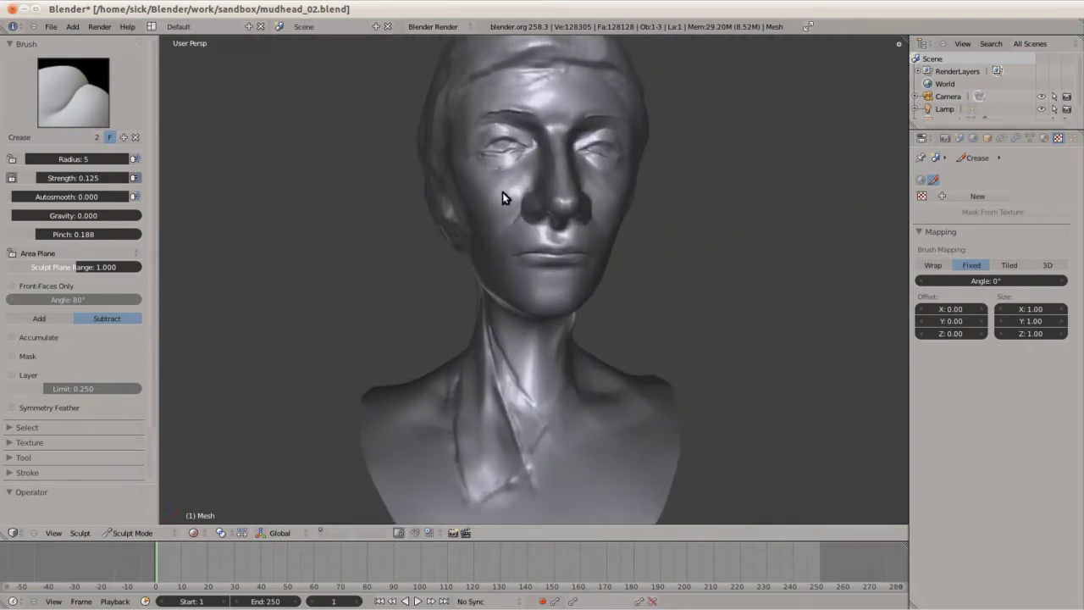
# Soften the face with the Scrape/Peaks and Smooth brushes, then add a UV sphere for the eyeball
pyautogui.click(73, 92)
pyautogui.click(139, 165)
pyautogui.moveTo(503, 198)
pyautogui.mouseDown(button='middle')
pyautogui.moveTo(440, 187)
pyautogui.moveTo(678, 136)
pyautogui.moveTo(637, 186)
pyautogui.moveTo(377, 140)
pyautogui.moveTo(462, 349)
pyautogui.moveTo(367, 266)
pyautogui.moveTo(472, 411)
pyautogui.moveTo(546, 149)
pyautogui.moveTo(483, 182)
pyautogui.moveTo(554, 127)
pyautogui.moveTo(493, 154)
pyautogui.moveTo(515, 133)
pyautogui.moveTo(418, 162)
pyautogui.mouseUp(button='middle')
pyautogui.press('s')
pyautogui.scroll(-3, 378, 140)
pyautogui.scroll(3, 471, 410)
pyautogui.scroll(-3, 499, 296)
pyautogui.scroll(2, 418, 162)
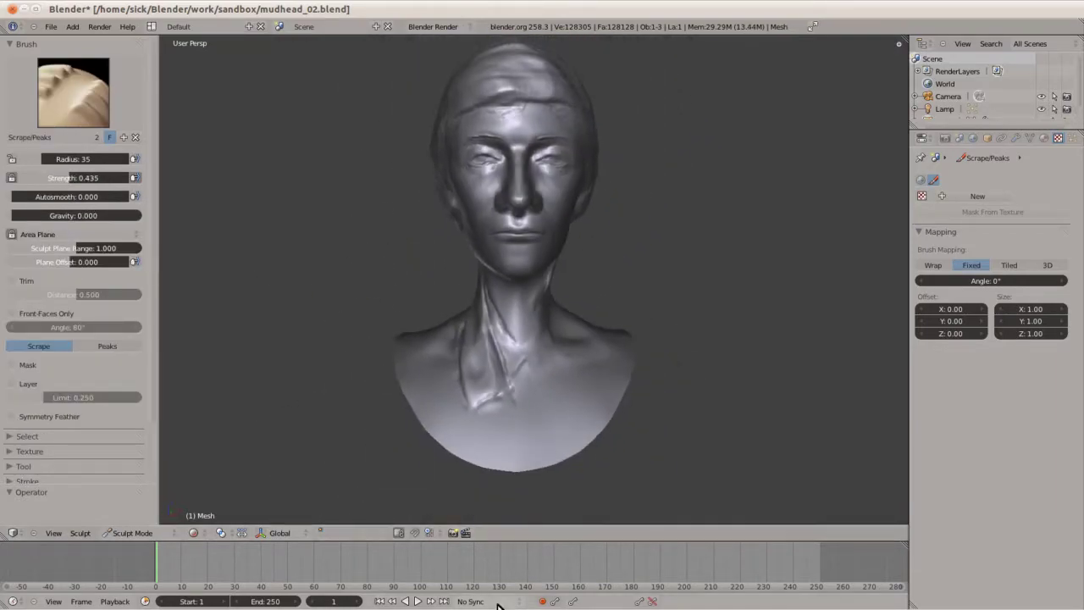
pyautogui.scroll(2, 286, 475)
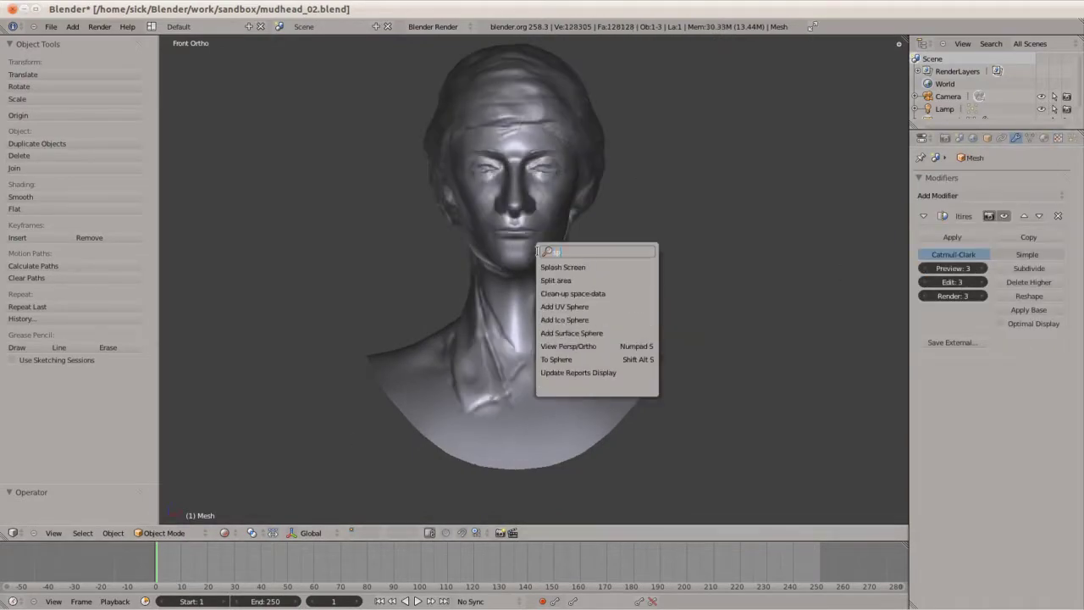
pyautogui.press('KP_3')
pyautogui.press('KP_1')
# Slide the sphere along X so it sits in front of one eye
pyautogui.press('g')
pyautogui.press('x')
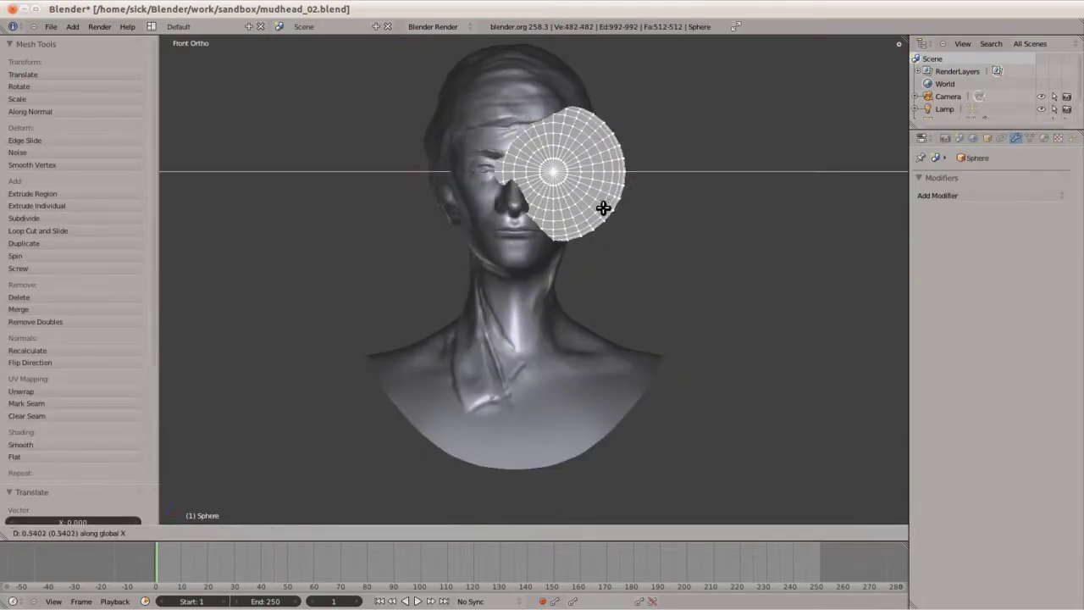
pyautogui.click(586, 204)
pyautogui.press('KP_3')
pyautogui.press('KP_1')
pyautogui.press('KP_Decimal')
pyautogui.scroll(-5, 537, 212)
# Add a Mirror modifier, shrink the sphere to eyeball size and raise it into the socket
pyautogui.click(961, 195)
pyautogui.click(829, 331)
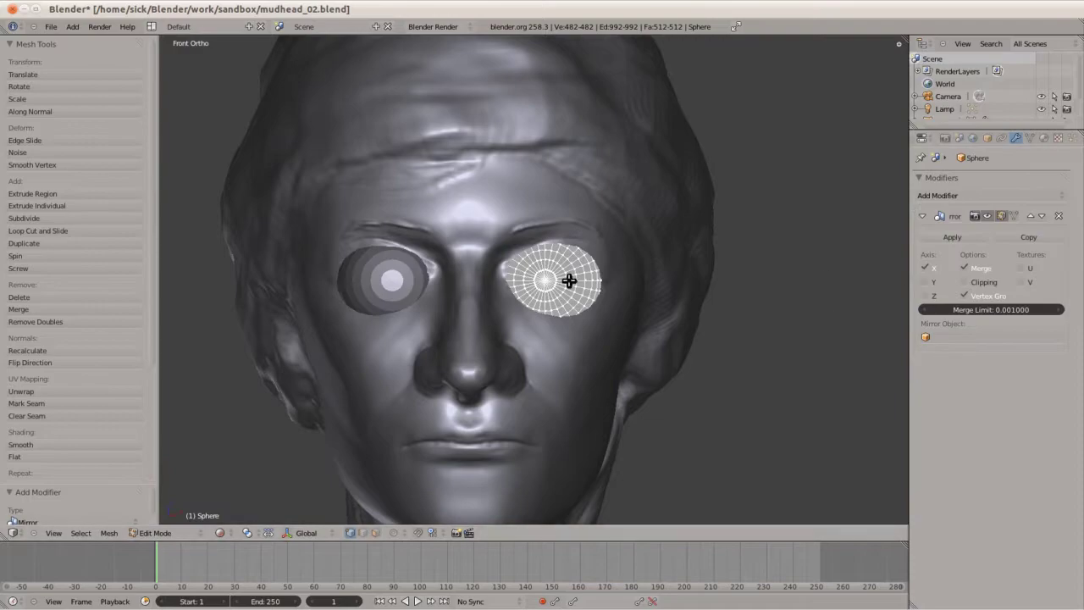
pyautogui.press('s')
pyautogui.click(669, 305)
pyautogui.press('g')
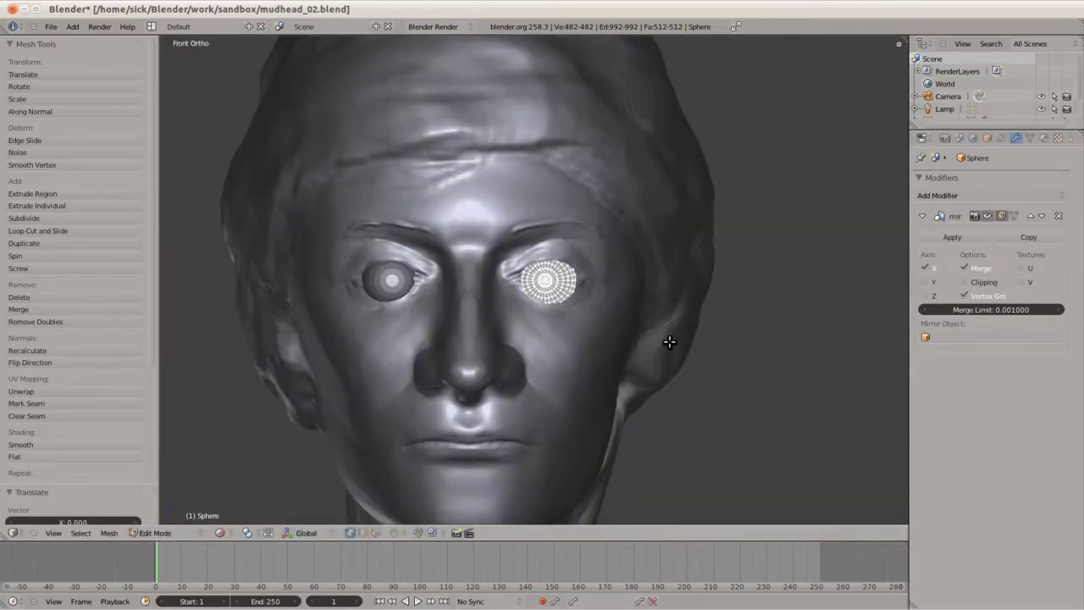
pyautogui.click(652, 341)
# Set the eyeball's depth along Y in side view, then select the head for sculpting
pyautogui.press('KP_3')
pyautogui.press('g')
pyautogui.press('y')
pyautogui.click(476, 297)
pyautogui.press('KP_1')
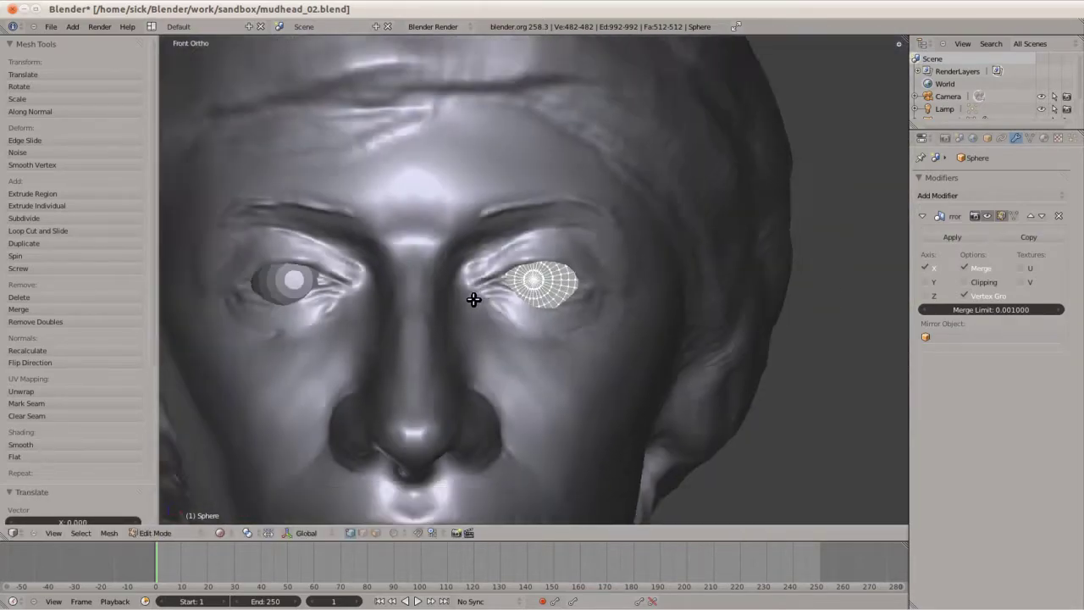
pyautogui.press('Tab')
pyautogui.scroll(-2, 476, 302)
pyautogui.rightClick(508, 310)
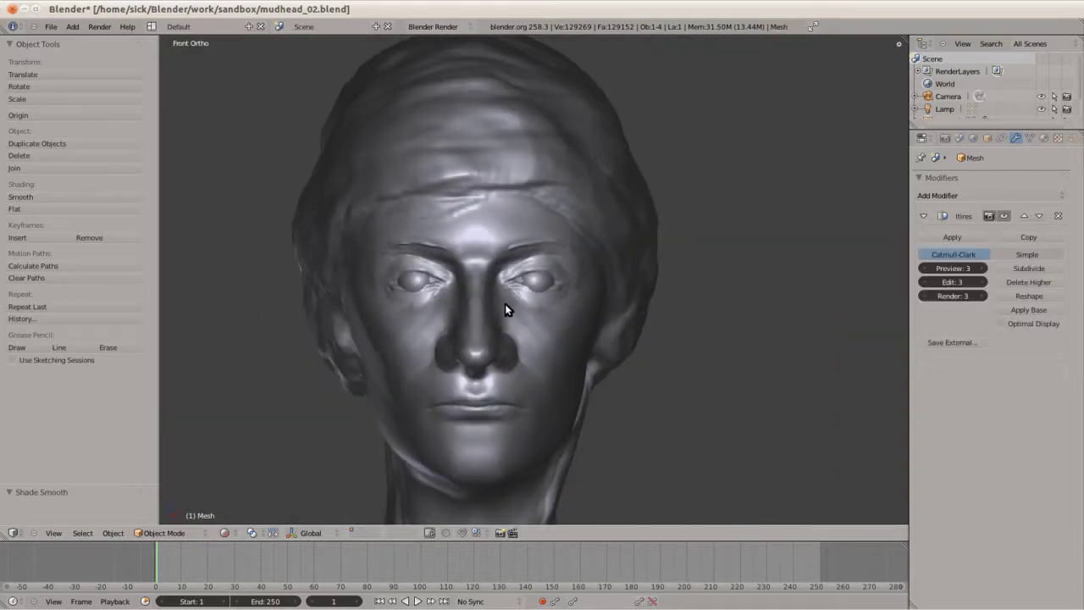
pyautogui.click(164, 533)
# Pull the face around the eyes with the Grab brush from side and low angles
pyautogui.click(182, 494)
pyautogui.click(73, 92)
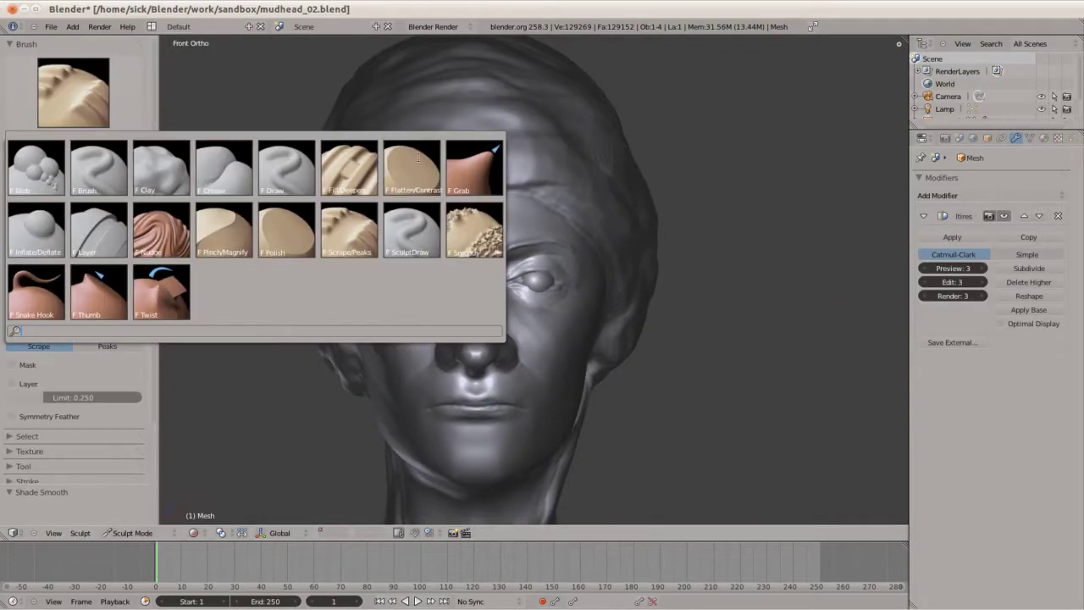
pyautogui.click(472, 169)
pyautogui.press('KP_3')
pyautogui.scroll(5, 502, 195)
pyautogui.moveTo(514, 265); pyautogui.dragTo(336, 289, button='middle')
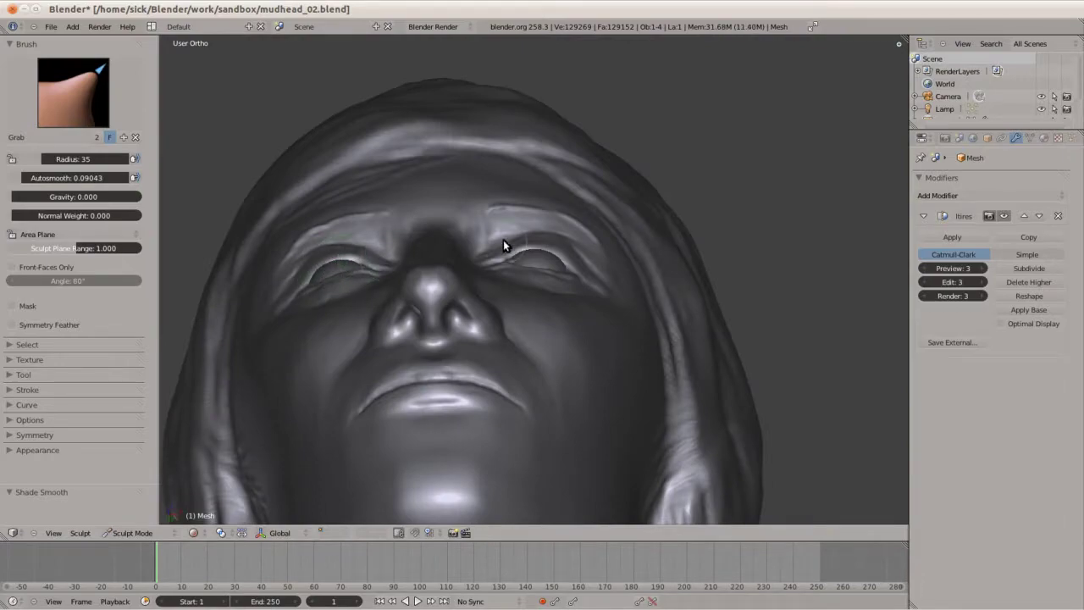
pyautogui.moveTo(585, 260); pyautogui.dragTo(406, 262, button='middle')
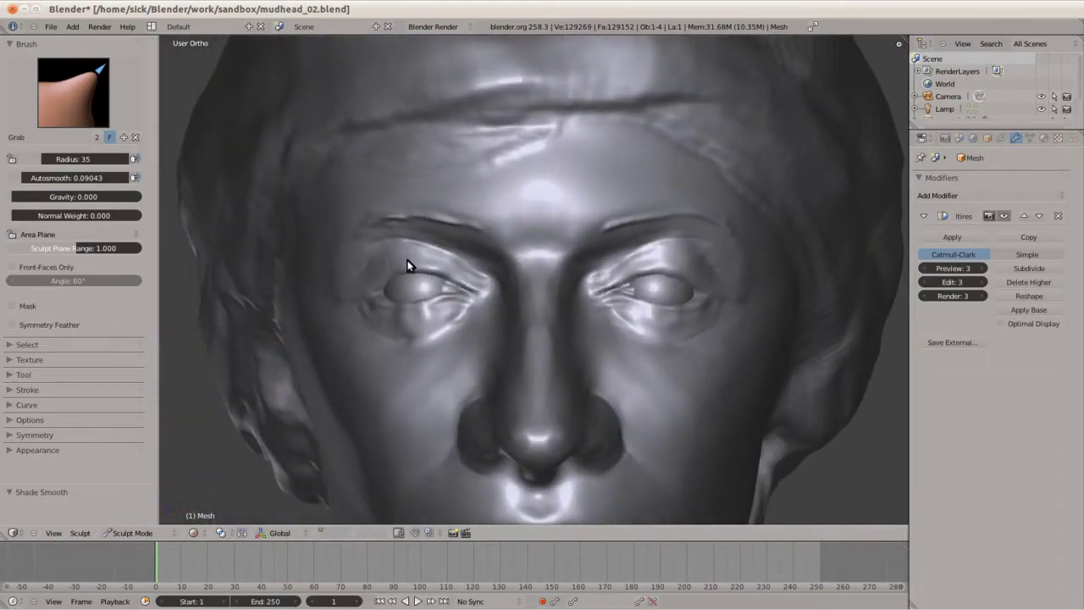
# Build up eyelids over the eyeballs with the Clay brush
pyautogui.press('c')
pyautogui.scroll(3, 406, 279)
pyautogui.moveTo(340, 322); pyautogui.dragTo(426, 359, button='middle')
pyautogui.scroll(-3, 426, 359)
pyautogui.moveTo(476, 284)
pyautogui.mouseDown(button='middle')
pyautogui.moveTo(383, 232)
pyautogui.moveTo(431, 290)
pyautogui.moveTo(387, 296)
pyautogui.moveTo(455, 341)
pyautogui.moveTo(449, 241)
pyautogui.moveTo(463, 264)
pyautogui.moveTo(401, 252)
pyautogui.mouseUp(button='middle')
pyautogui.scroll(2, 449, 241)
pyautogui.scroll(3, 620, 347)
pyautogui.scroll(-2, 757, 341)
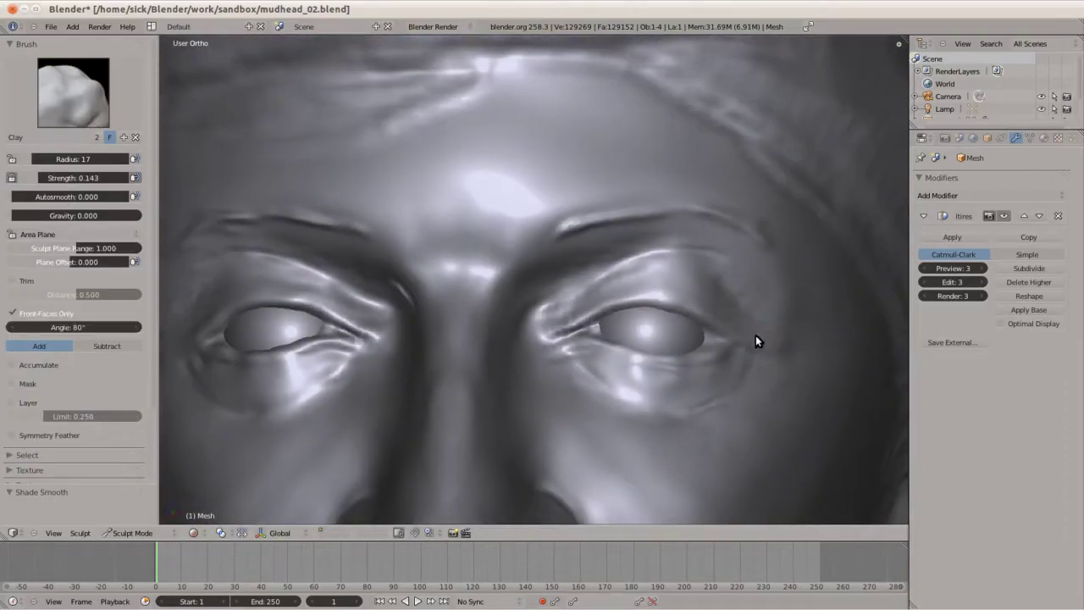
pyautogui.moveTo(757, 341); pyautogui.dragTo(738, 368, button='middle')
pyautogui.scroll(-2, 490, 311)
pyautogui.moveTo(490, 312)
pyautogui.mouseDown(button='middle')
pyautogui.moveTo(553, 293)
pyautogui.moveTo(437, 259)
pyautogui.moveTo(460, 288)
pyautogui.moveTo(549, 243)
pyautogui.moveTo(593, 273)
pyautogui.moveTo(535, 259)
pyautogui.moveTo(486, 290)
pyautogui.moveTo(561, 359)
pyautogui.moveTo(537, 302)
pyautogui.moveTo(443, 211)
pyautogui.moveTo(445, 164)
pyautogui.mouseUp(button='middle')
# Smooth the eye area and reshape the nose bridge with a radius-52 Grab brush
pyautogui.press('s')
pyautogui.press('g')
pyautogui.press('KP_1')
pyautogui.press('f')
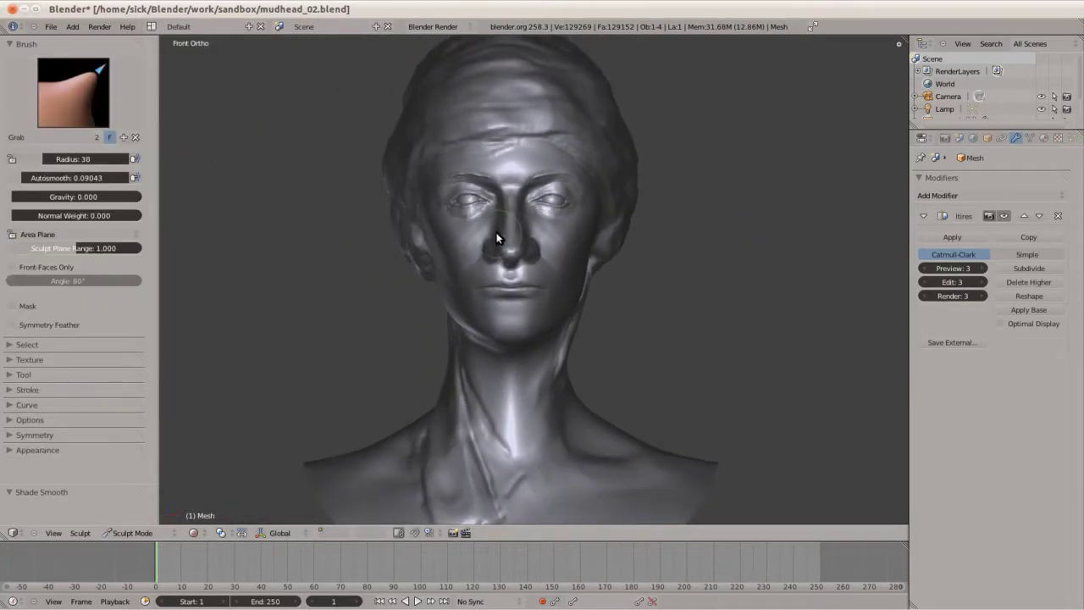
pyautogui.scroll(2, 457, 203)
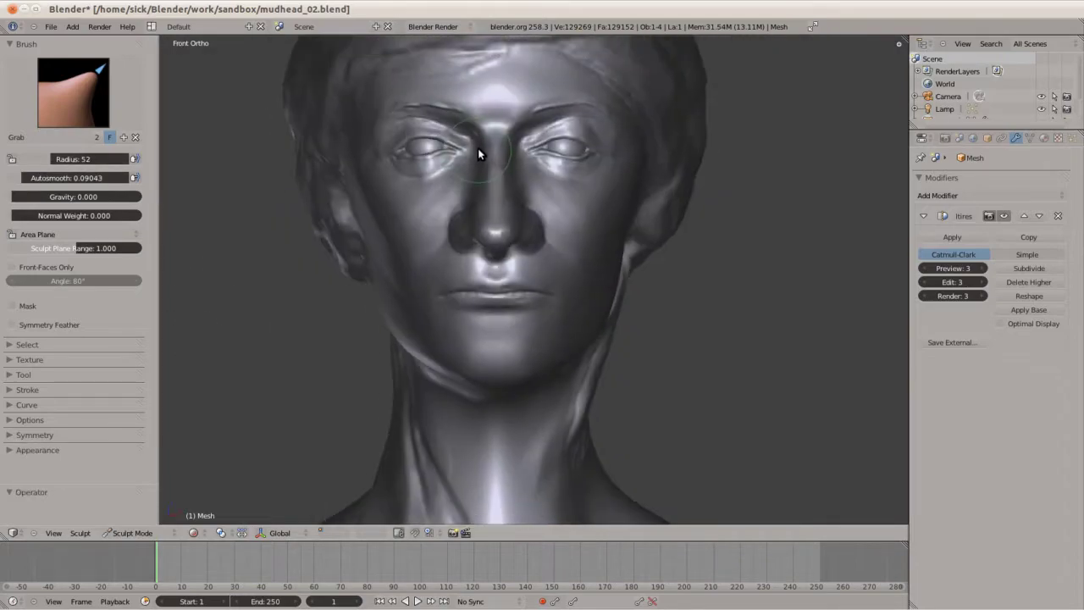
pyautogui.press('KP_3')
pyautogui.press('KP_1')
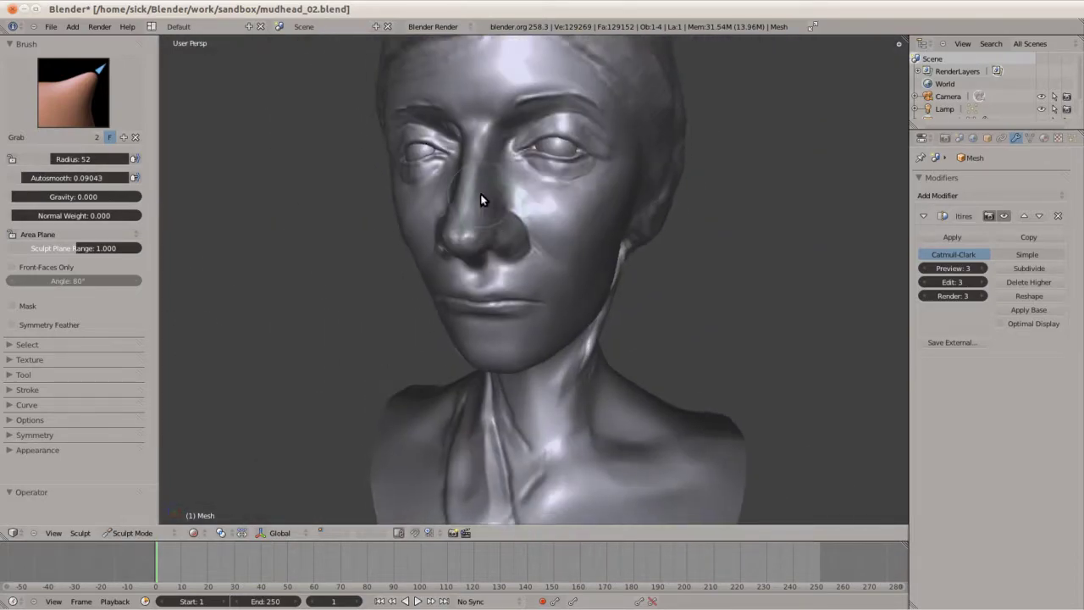
pyautogui.moveTo(480, 194)
pyautogui.mouseDown(button='middle')
pyautogui.moveTo(479, 206)
pyautogui.moveTo(579, 220)
pyautogui.moveTo(482, 145)
pyautogui.moveTo(348, 158)
pyautogui.moveTo(476, 142)
pyautogui.mouseUp(button='middle')
pyautogui.scroll(2, 509, 228)
pyautogui.scroll(-5, 476, 143)
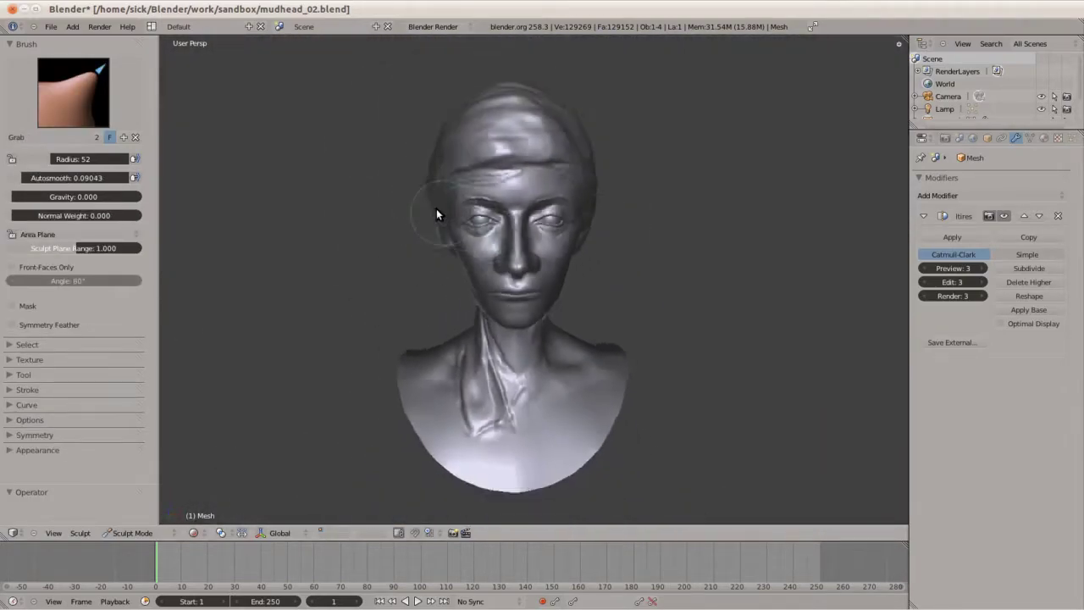
pyautogui.moveTo(436, 208)
pyautogui.mouseDown(button='middle')
pyautogui.moveTo(609, 170)
pyautogui.moveTo(442, 160)
pyautogui.moveTo(399, 198)
pyautogui.moveTo(588, 217)
pyautogui.moveTo(647, 203)
pyautogui.moveTo(474, 254)
pyautogui.mouseUp(button='middle')
# Select Scrape/Peaks, save the file and add one more Multires subdivision level
pyautogui.click(73, 91)
pyautogui.click(346, 165)
pyautogui.scroll(-3, 39, 448)
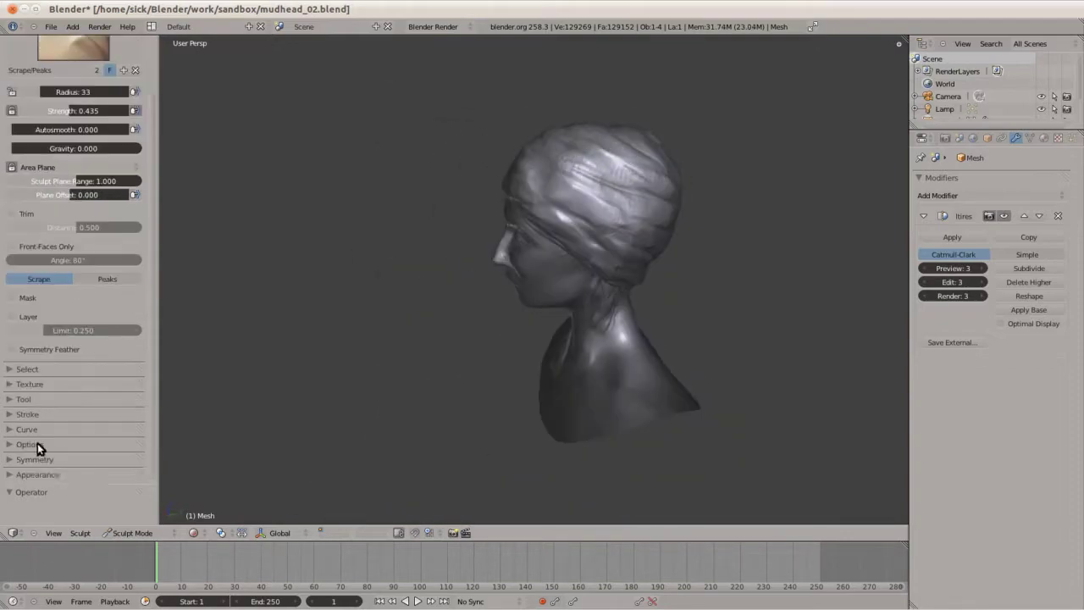
pyautogui.scroll(3, 51, 339)
pyautogui.moveTo(397, 227)
pyautogui.mouseDown(button='middle')
pyautogui.moveTo(601, 181)
pyautogui.moveTo(363, 314)
pyautogui.moveTo(593, 305)
pyautogui.moveTo(520, 256)
pyautogui.moveTo(543, 264)
pyautogui.moveTo(452, 291)
pyautogui.moveTo(416, 260)
pyautogui.moveTo(431, 211)
pyautogui.mouseUp(button='middle')
pyautogui.scroll(3, 593, 201)
pyautogui.hotkey('ctrl', 's')
pyautogui.click(1019, 271)
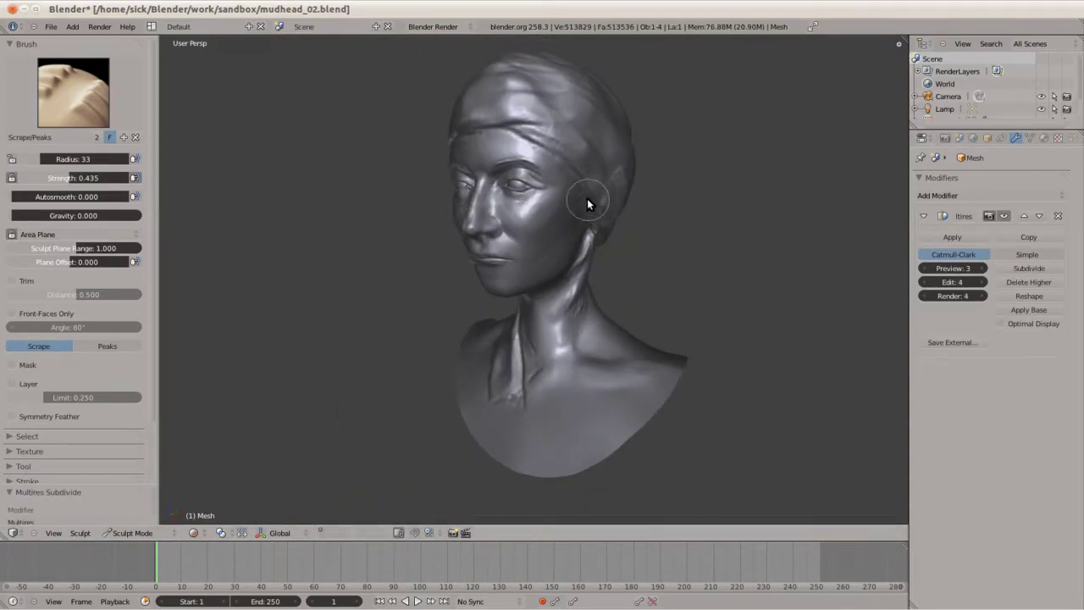
# Crease fine fold lines into the headscarf band with the Crease brush
pyautogui.hotkey('shift', 'c')
pyautogui.scroll(5, 459, 218)
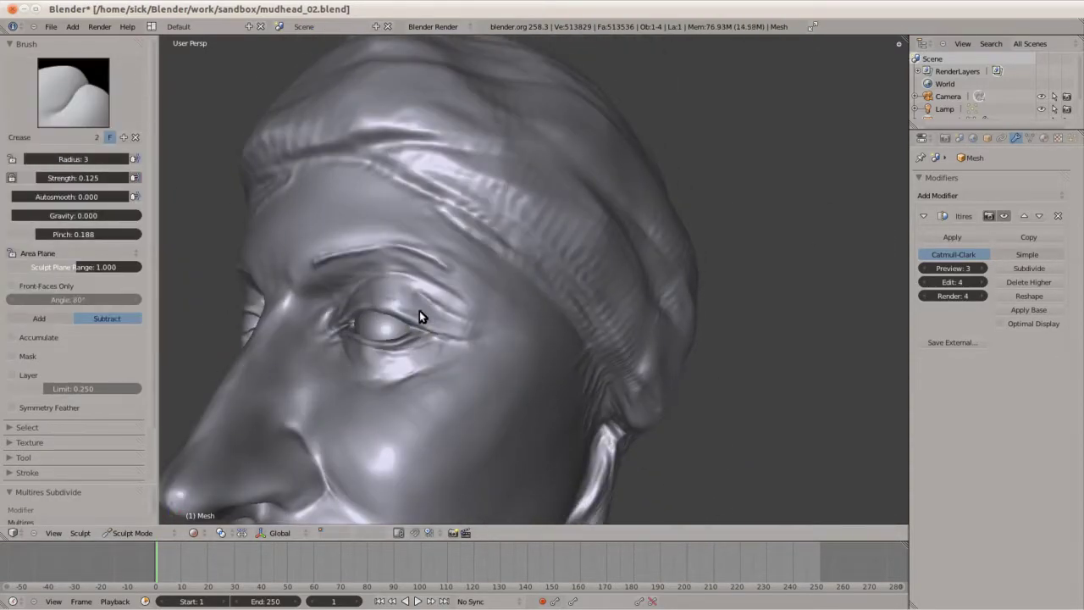
pyautogui.moveTo(419, 310)
pyautogui.mouseDown(button='middle')
pyautogui.moveTo(380, 295)
pyautogui.moveTo(403, 352)
pyautogui.moveTo(402, 284)
pyautogui.moveTo(416, 305)
pyautogui.moveTo(198, 383)
pyautogui.mouseUp(button='middle')
pyautogui.scroll(-4, 354, 410)
pyautogui.moveTo(354, 409)
pyautogui.mouseDown(button='middle')
pyautogui.moveTo(448, 283)
pyautogui.moveTo(426, 255)
pyautogui.moveTo(396, 267)
pyautogui.moveTo(469, 285)
pyautogui.mouseUp(button='middle')
pyautogui.click(73, 92)
pyautogui.click(218, 235)
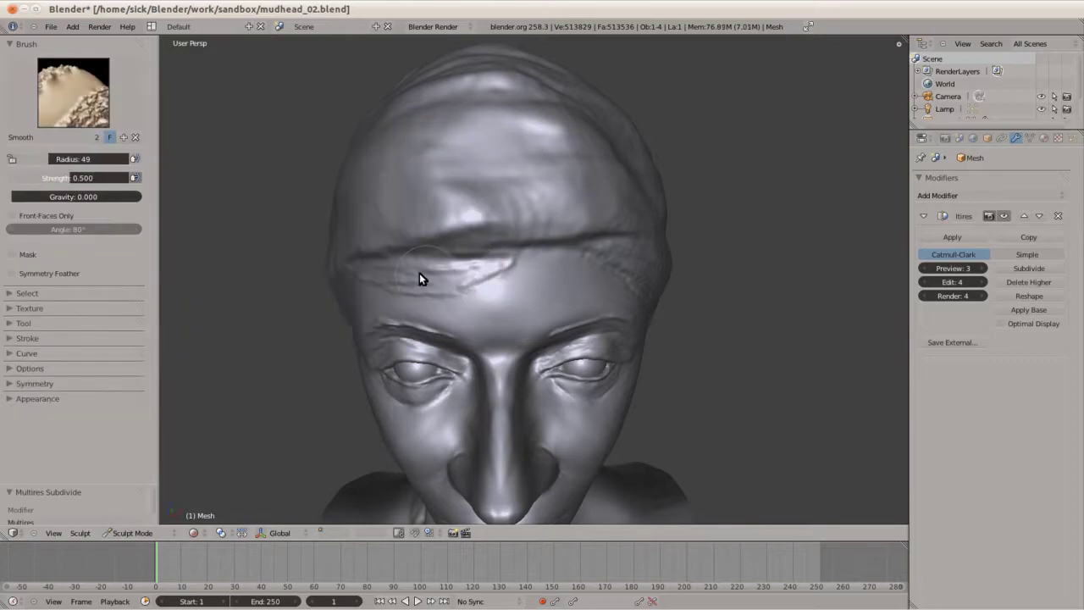
pyautogui.click(73, 92)
pyautogui.click(36, 169)
pyautogui.moveTo(396, 271); pyautogui.dragTo(500, 265)
pyautogui.moveTo(500, 264); pyautogui.dragTo(443, 245, button='middle')
pyautogui.moveTo(443, 245)
pyautogui.mouseDown()
pyautogui.moveTo(491, 232)
pyautogui.moveTo(508, 208)
pyautogui.mouseUp()
# Crease strand lines into the hair behind the ear, then fill the neck with Fill/Deepen
pyautogui.moveTo(508, 207)
pyautogui.mouseDown(button='middle')
pyautogui.moveTo(452, 169)
pyautogui.moveTo(578, 209)
pyautogui.mouseUp(button='middle')
pyautogui.moveTo(577, 209)
pyautogui.mouseDown()
pyautogui.moveTo(531, 266)
pyautogui.moveTo(491, 284)
pyautogui.mouseUp()
pyautogui.moveTo(491, 284); pyautogui.dragTo(566, 230, button='middle')
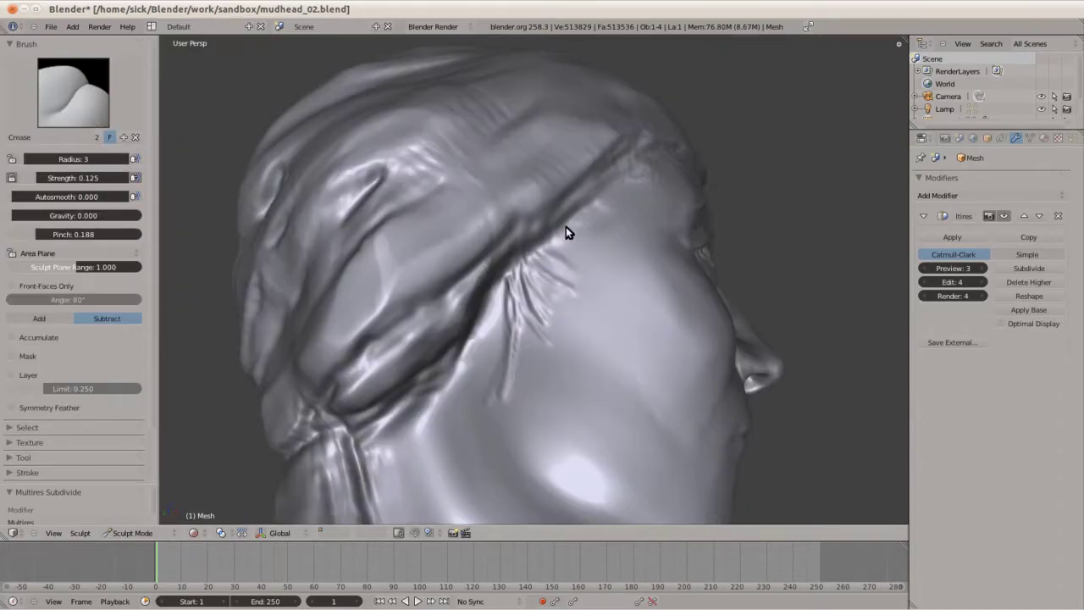
pyautogui.moveTo(565, 229); pyautogui.dragTo(411, 404)
pyautogui.moveTo(412, 404); pyautogui.dragTo(430, 227, button='middle')
pyautogui.scroll(2, 581, 310)
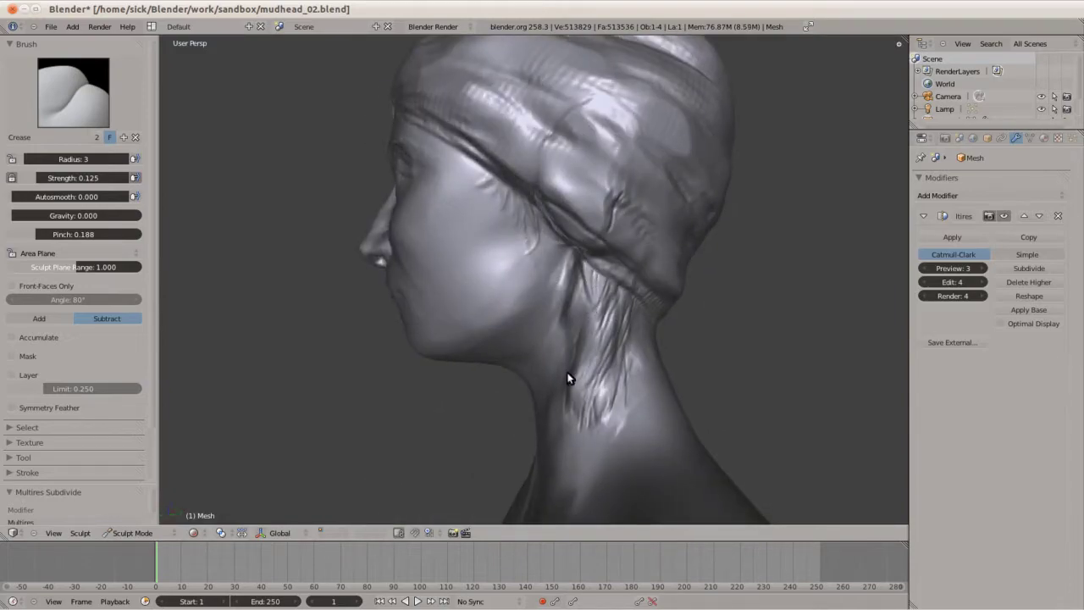
pyautogui.moveTo(568, 379)
pyautogui.mouseDown(button='middle')
pyautogui.moveTo(491, 300)
pyautogui.moveTo(576, 279)
pyautogui.mouseUp(button='middle')
pyautogui.press('5')
pyautogui.moveTo(593, 440)
pyautogui.mouseDown(button='middle')
pyautogui.moveTo(530, 377)
pyautogui.moveTo(478, 375)
pyautogui.moveTo(445, 273)
pyautogui.moveTo(598, 203)
pyautogui.mouseUp(button='middle')
pyautogui.moveTo(590, 133)
pyautogui.mouseDown(button='middle')
pyautogui.moveTo(599, 104)
pyautogui.moveTo(581, 164)
pyautogui.moveTo(525, 111)
pyautogui.moveTo(640, 106)
pyautogui.moveTo(590, 338)
pyautogui.moveTo(486, 262)
pyautogui.mouseUp(button='middle')
pyautogui.click(74, 96)
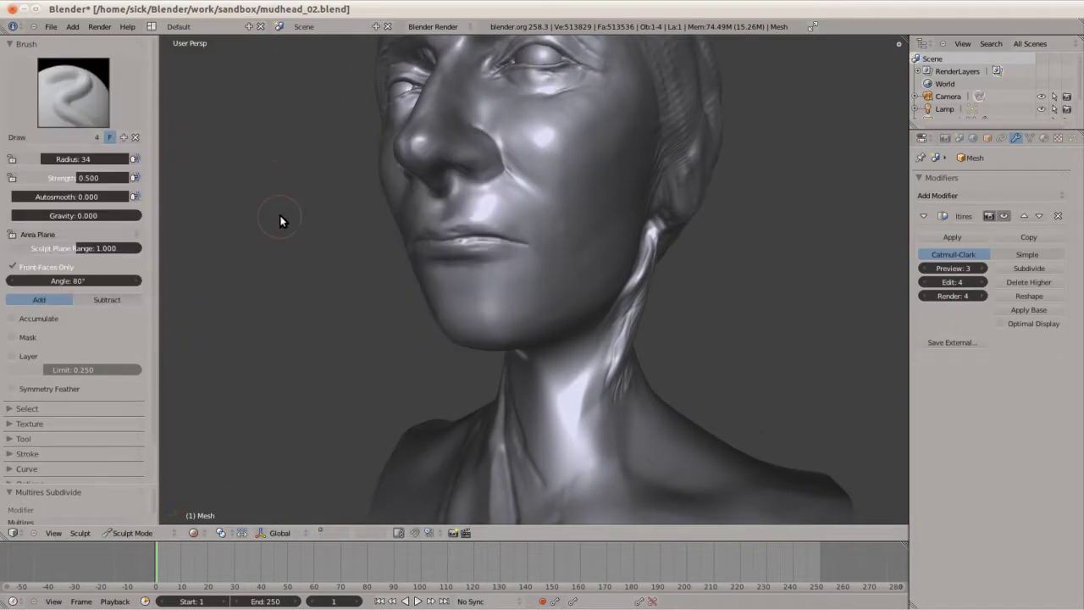
# Open User Preferences through the command search and scroll through the Add-ons list
pyautogui.press('space')
pyautogui.write('user pref')
pyautogui.press('Return')
pyautogui.click(39, 51)
pyautogui.write('textu')
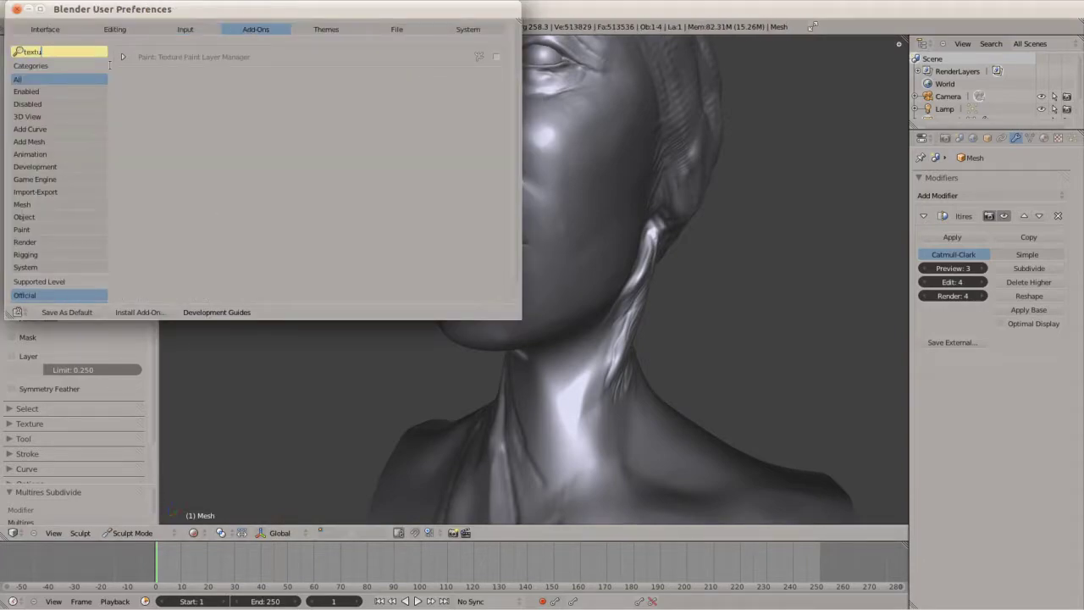
pyautogui.click(324, 122)
pyautogui.scroll(-5, 493, 168)
pyautogui.scroll(-5, 512, 115)
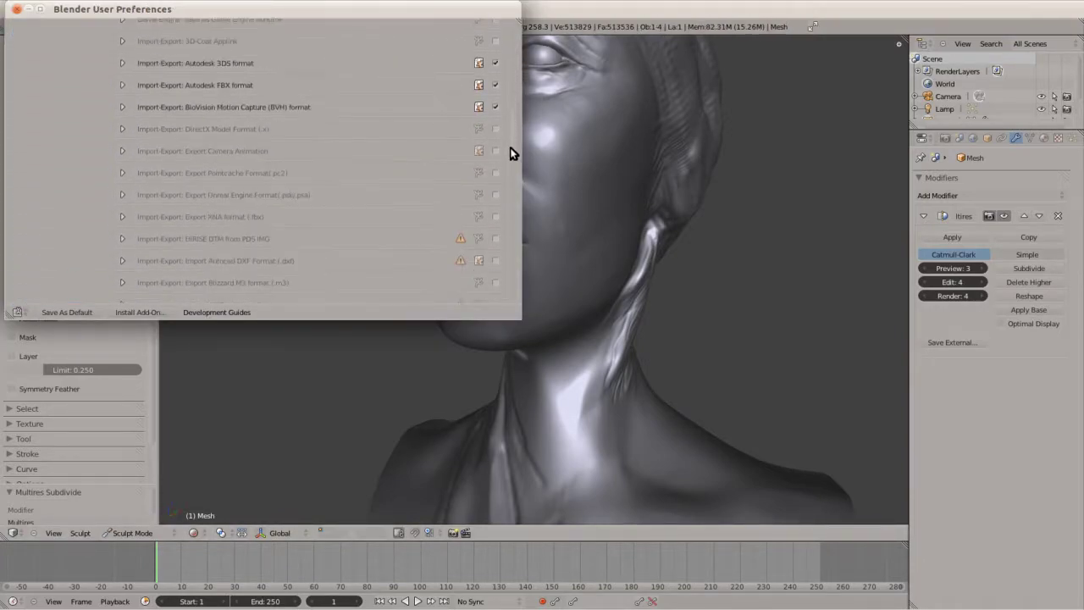
pyautogui.scroll(-5, 508, 150)
pyautogui.scroll(-5, 513, 175)
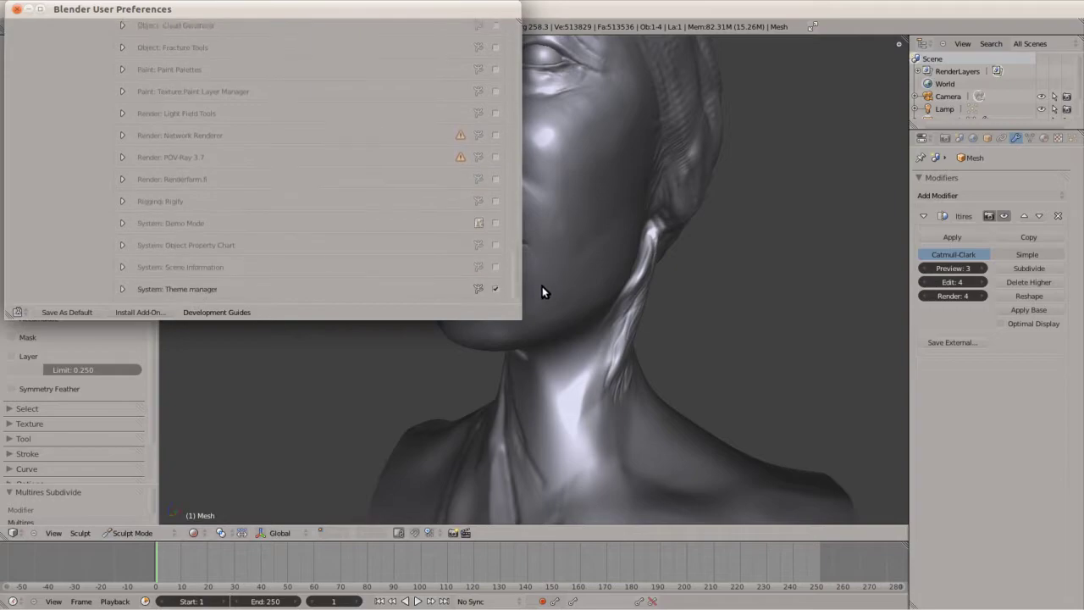
pyautogui.scroll(20, 330, 74)
pyautogui.scroll(-5, 330, 74)
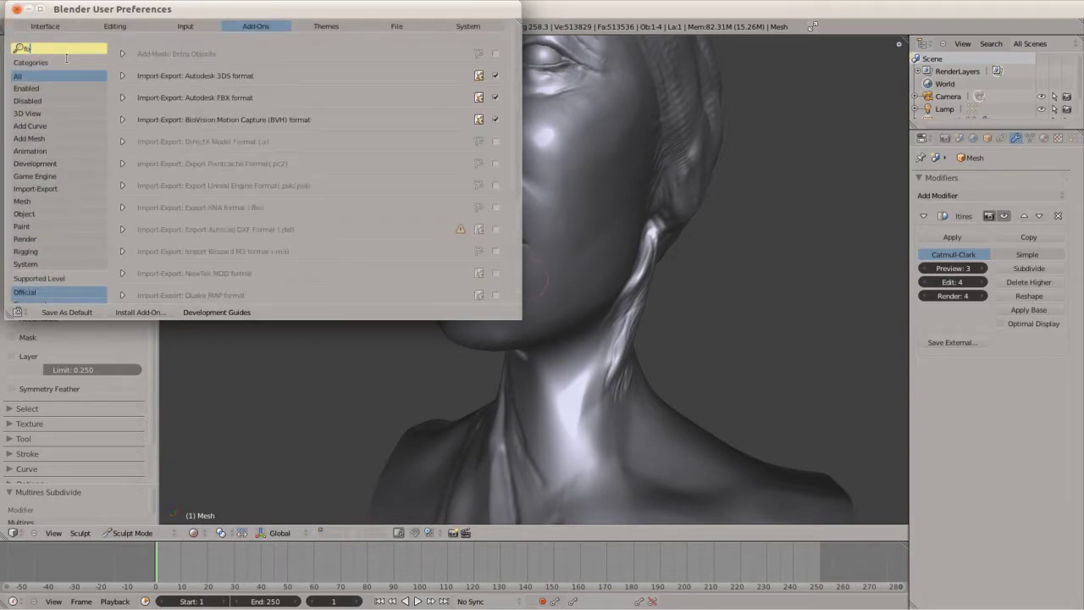
# Close the User Preferences window and orbit the bust to face the head
pyautogui.click(16, 9)
pyautogui.scroll(-3, 436, 250)
pyautogui.moveTo(417, 246)
pyautogui.mouseDown(button='middle')
pyautogui.moveTo(592, 327)
pyautogui.moveTo(460, 273)
pyautogui.mouseUp(button='middle')
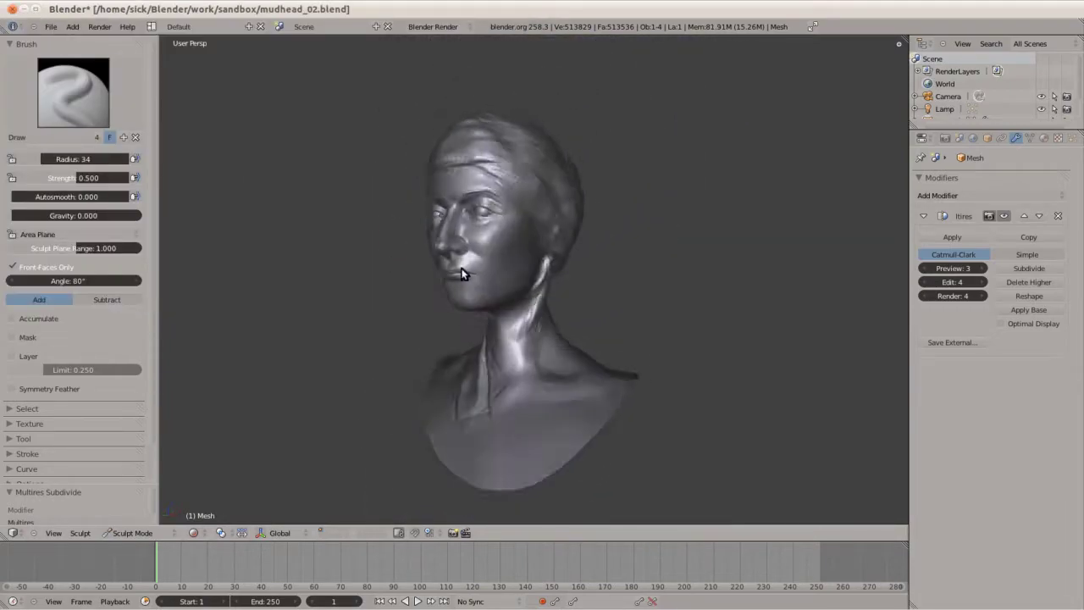
# Build up the brow ridge above the eye with the Clay brush
pyautogui.scroll(4, 460, 274)
pyautogui.hotkey('shift', 'c')
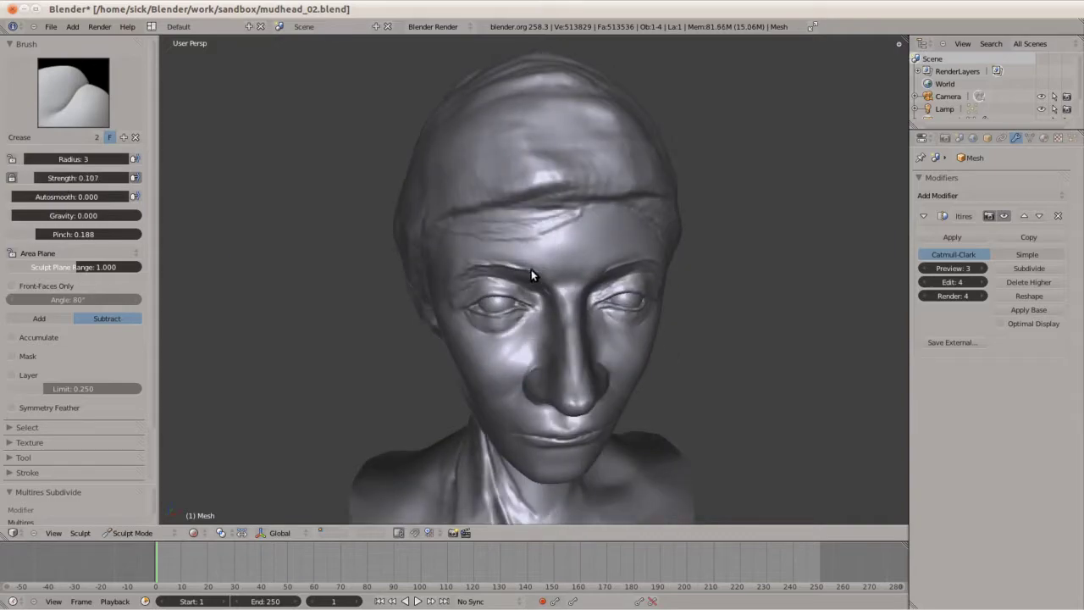
pyautogui.moveTo(531, 270)
pyautogui.mouseDown(button='middle')
pyautogui.moveTo(534, 148)
pyautogui.moveTo(581, 187)
pyautogui.moveTo(356, 194)
pyautogui.mouseUp(button='middle')
pyautogui.click(73, 91)
pyautogui.click(146, 171)
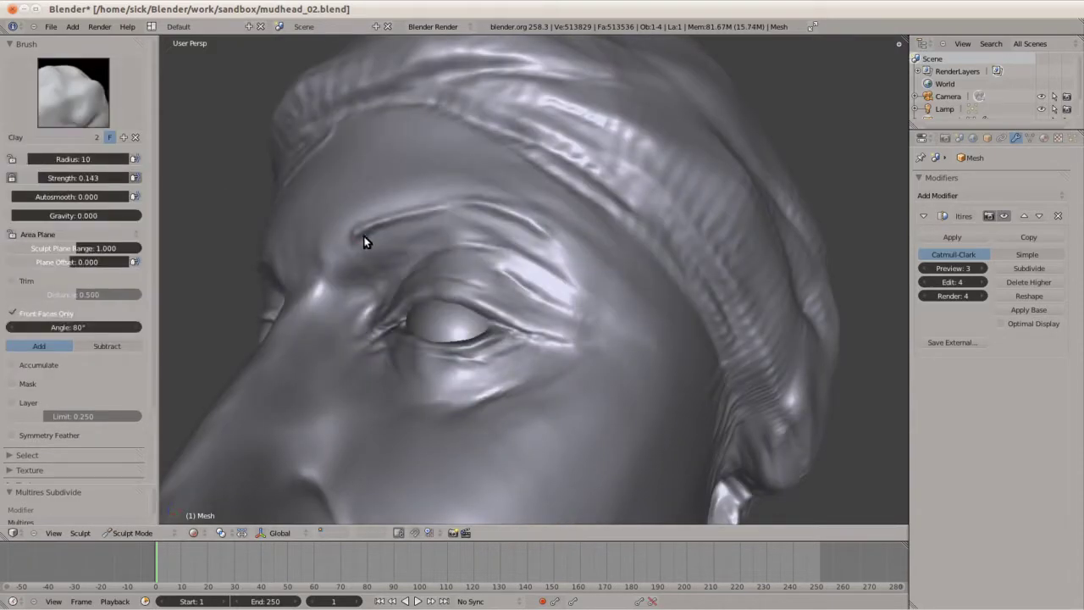
pyautogui.scroll(2, 583, 327)
pyautogui.moveTo(462, 196)
pyautogui.mouseDown(button='middle')
pyautogui.moveTo(582, 327)
pyautogui.moveTo(508, 254)
pyautogui.moveTo(523, 236)
pyautogui.moveTo(390, 208)
pyautogui.mouseUp(button='middle')
pyautogui.scroll(-3, 582, 334)
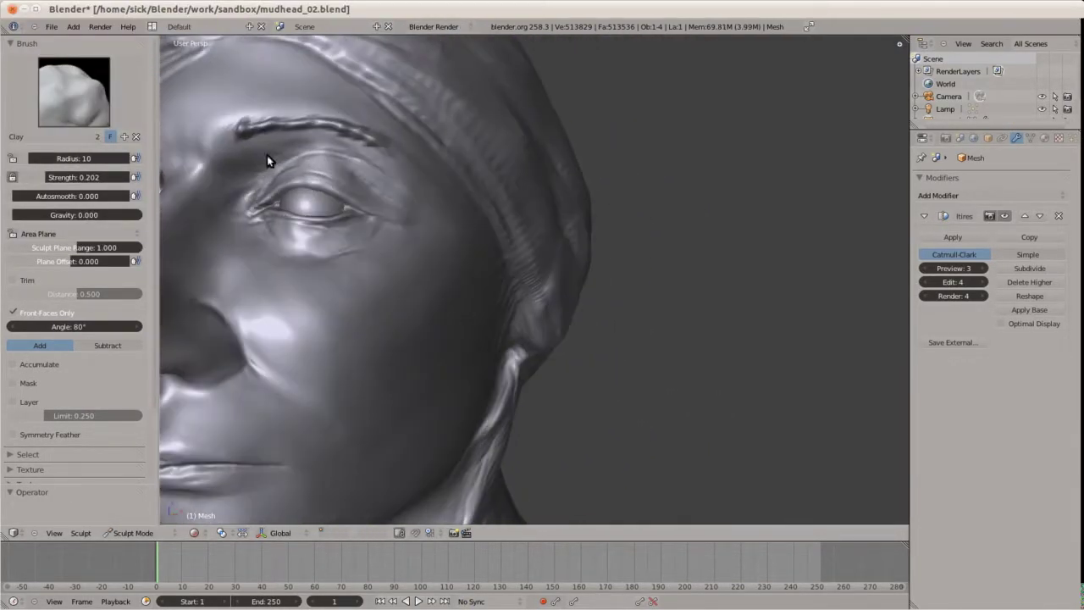
# Add clay along the headscarf band edge, then set radius 19 with lower strength
pyautogui.click(73, 92)
pyautogui.click(347, 229)
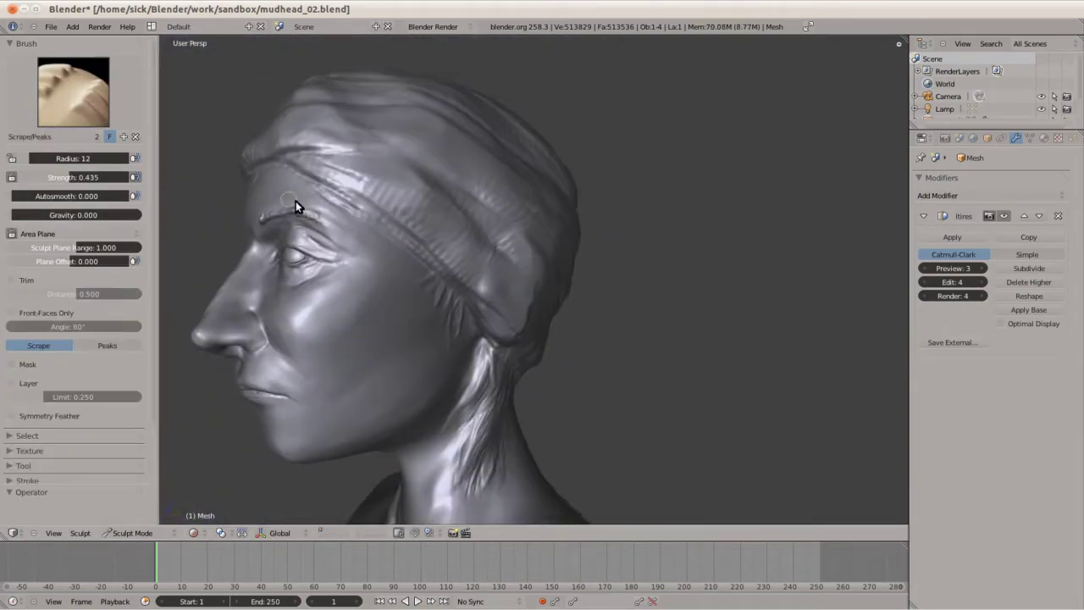
pyautogui.press('c')
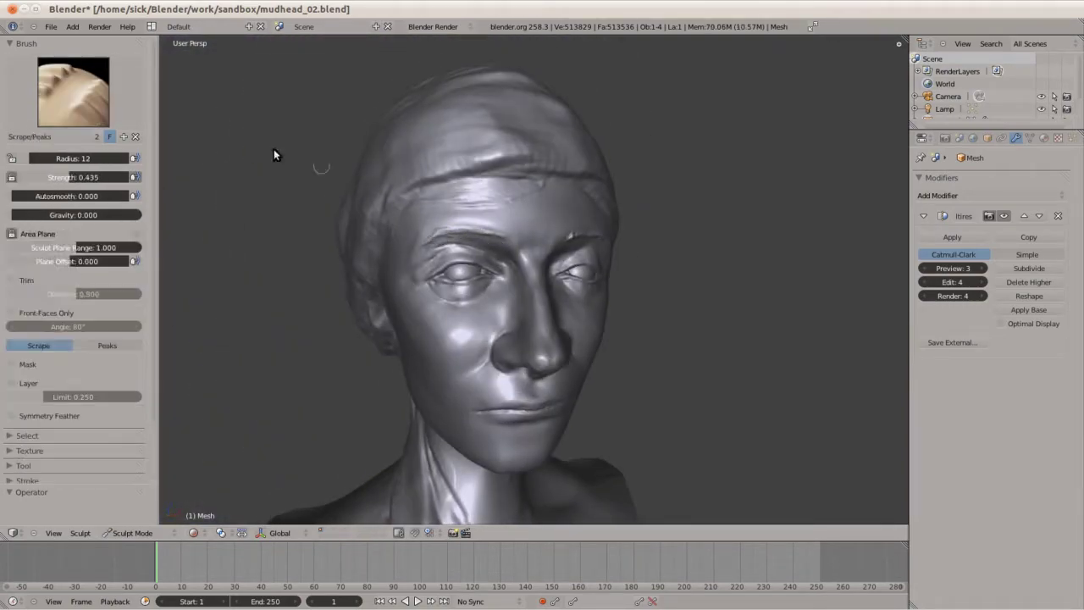
pyautogui.scroll(5, 273, 149)
pyautogui.moveTo(297, 260); pyautogui.dragTo(513, 196, button='middle')
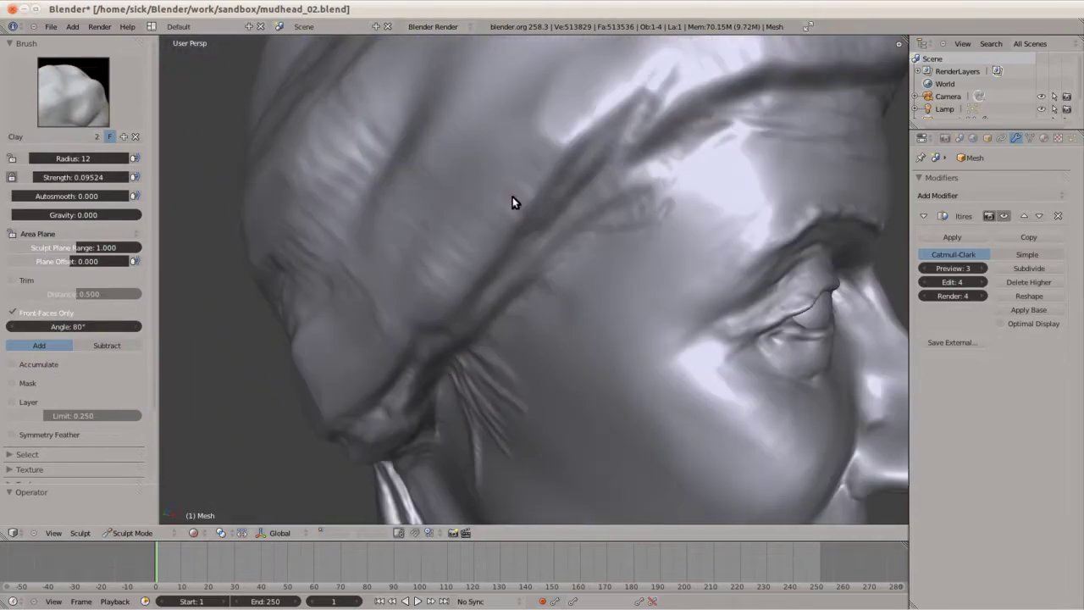
pyautogui.moveTo(650, 319); pyautogui.dragTo(493, 184, button='middle')
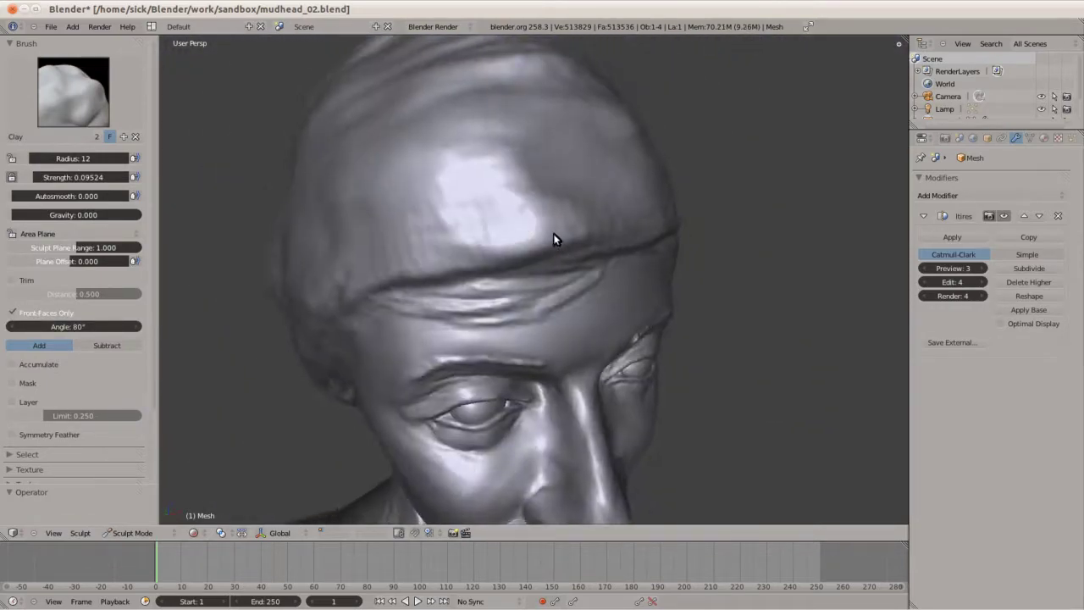
pyautogui.moveTo(93, 177); pyautogui.dragTo(81, 177)
pyautogui.moveTo(339, 182); pyautogui.dragTo(409, 185, button='middle')
pyautogui.press('f')
pyautogui.click(464, 222)
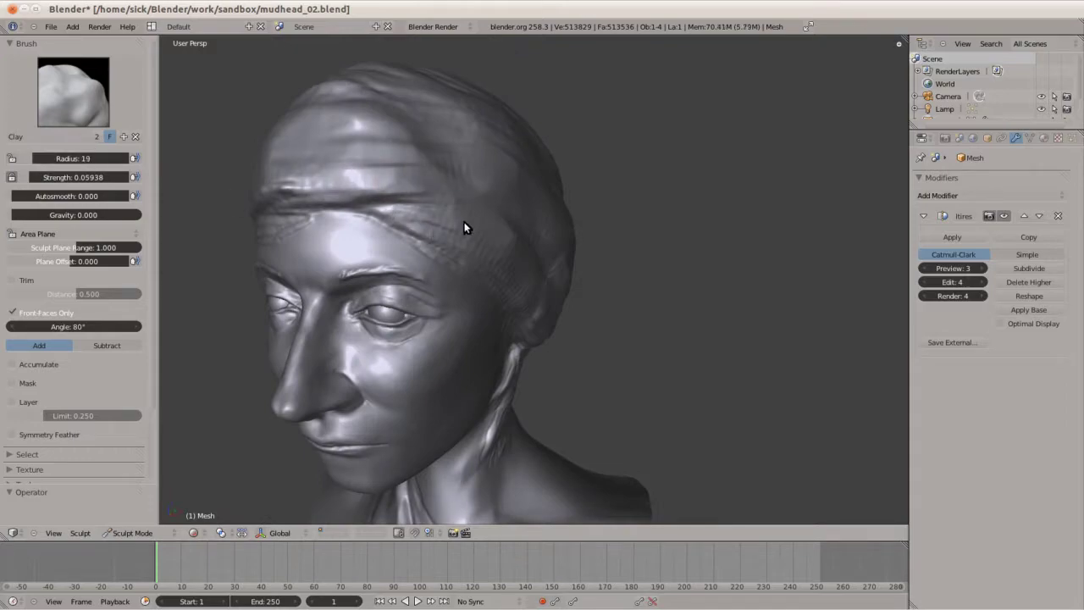
# Orbit around the back of the head and switch to the Draw brush
pyautogui.moveTo(464, 222)
pyautogui.mouseDown(button='middle')
pyautogui.moveTo(434, 237)
pyautogui.moveTo(491, 260)
pyautogui.moveTo(397, 166)
pyautogui.moveTo(412, 237)
pyautogui.moveTo(564, 221)
pyautogui.moveTo(442, 236)
pyautogui.moveTo(561, 273)
pyautogui.moveTo(551, 212)
pyautogui.moveTo(574, 222)
pyautogui.mouseUp(button='middle')
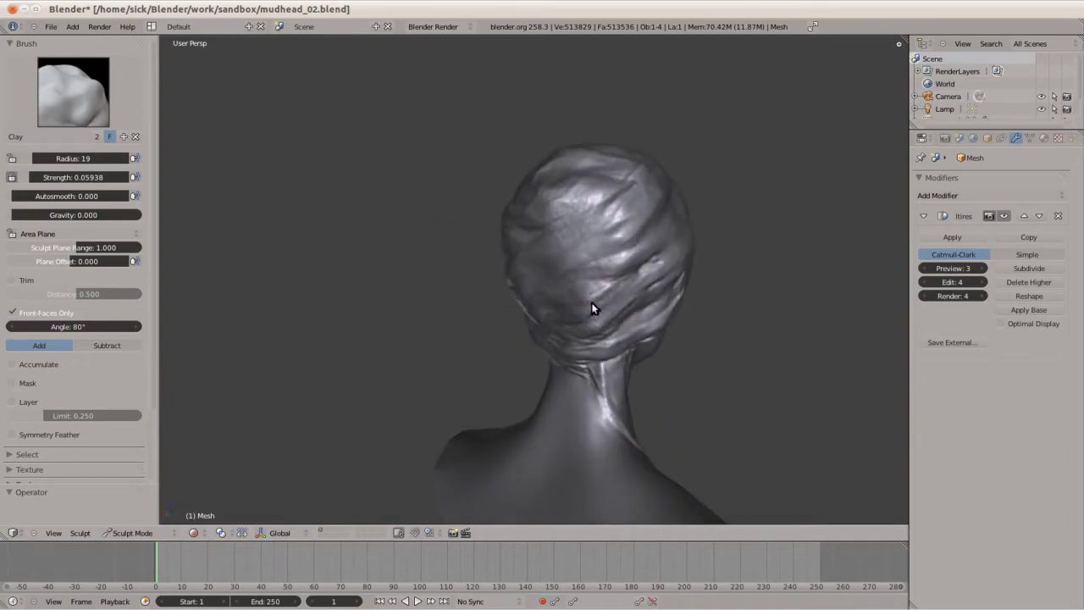
pyautogui.moveTo(593, 302); pyautogui.dragTo(479, 382, button='middle')
pyautogui.moveTo(484, 426)
pyautogui.mouseDown(button='middle')
pyautogui.moveTo(380, 337)
pyautogui.moveTo(460, 346)
pyautogui.moveTo(513, 172)
pyautogui.moveTo(484, 194)
pyautogui.moveTo(504, 155)
pyautogui.moveTo(472, 174)
pyautogui.moveTo(472, 229)
pyautogui.moveTo(350, 158)
pyautogui.mouseUp(button='middle')
pyautogui.scroll(3, 351, 157)
pyautogui.press('d')
pyautogui.scroll(-5, 76, 162)
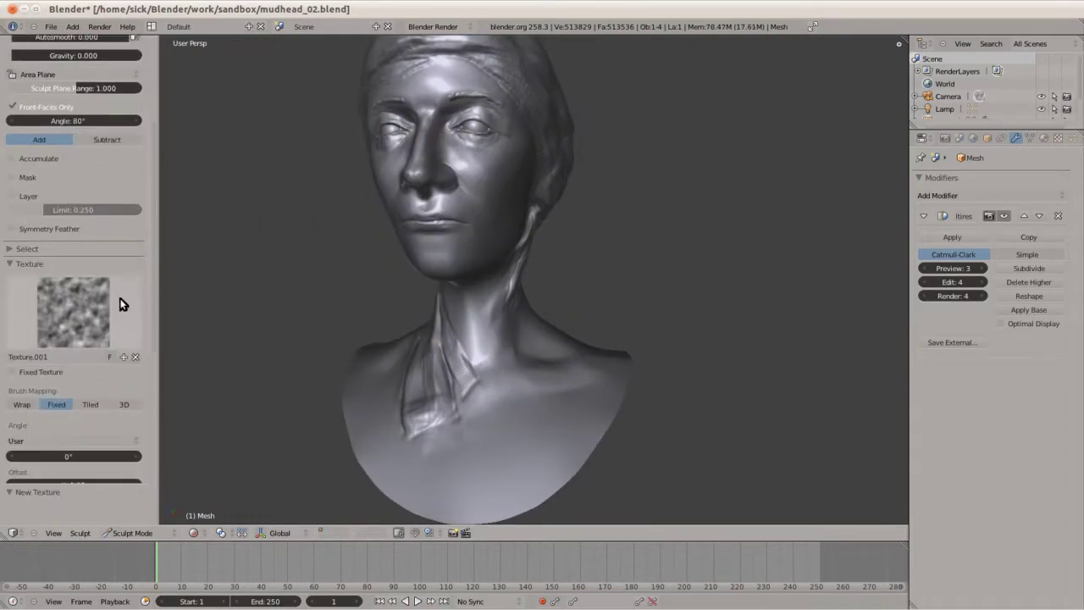
# Give the Draw brush a new image texture from Antro_Skin_Alphas/pores_small.jpg
pyautogui.click(1058, 137)
pyautogui.click(1000, 212)
pyautogui.click(48, 277)
pyautogui.click(196, 120)
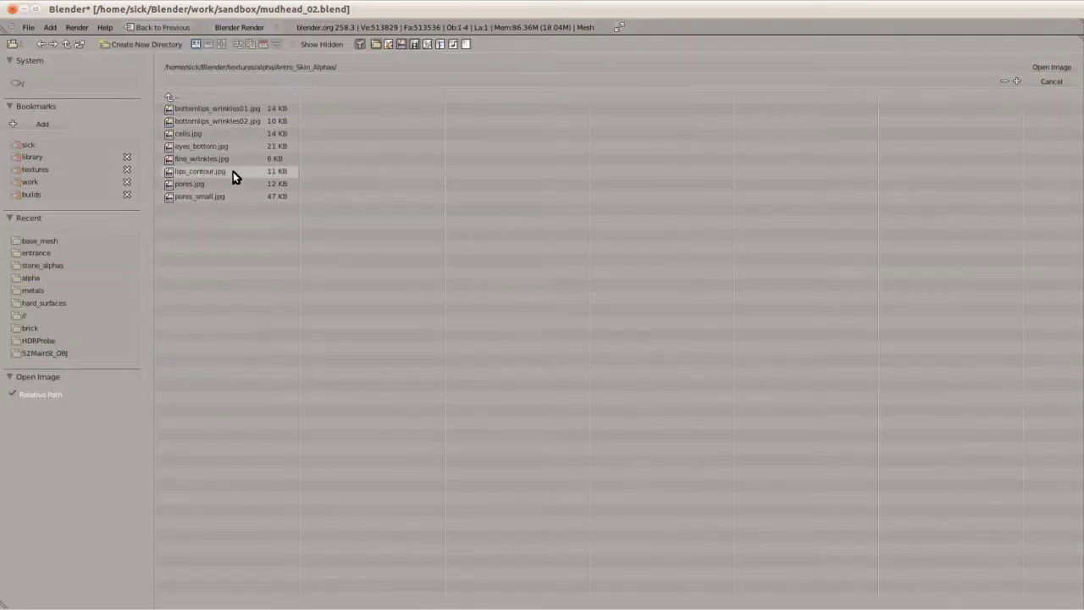
pyautogui.click(190, 183)
pyautogui.doubleClick(199, 195)
# Stamp a test pore stroke on the cheek from a near-profile view
pyautogui.click(14, 294)
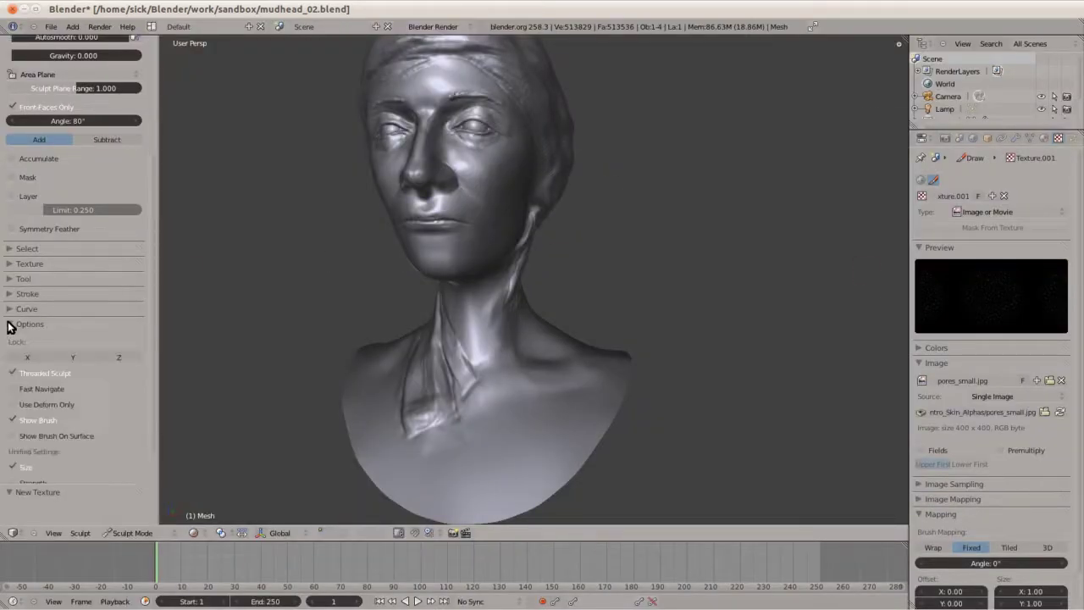
pyautogui.scroll(5, 13, 294)
pyautogui.moveTo(254, 297); pyautogui.dragTo(381, 176, button='middle')
pyautogui.scroll(2, 381, 176)
pyautogui.moveTo(398, 135); pyautogui.dragTo(419, 212)
# Set the Draw brush to Subtract and undo the overly strong pore stroke
pyautogui.click(107, 299)
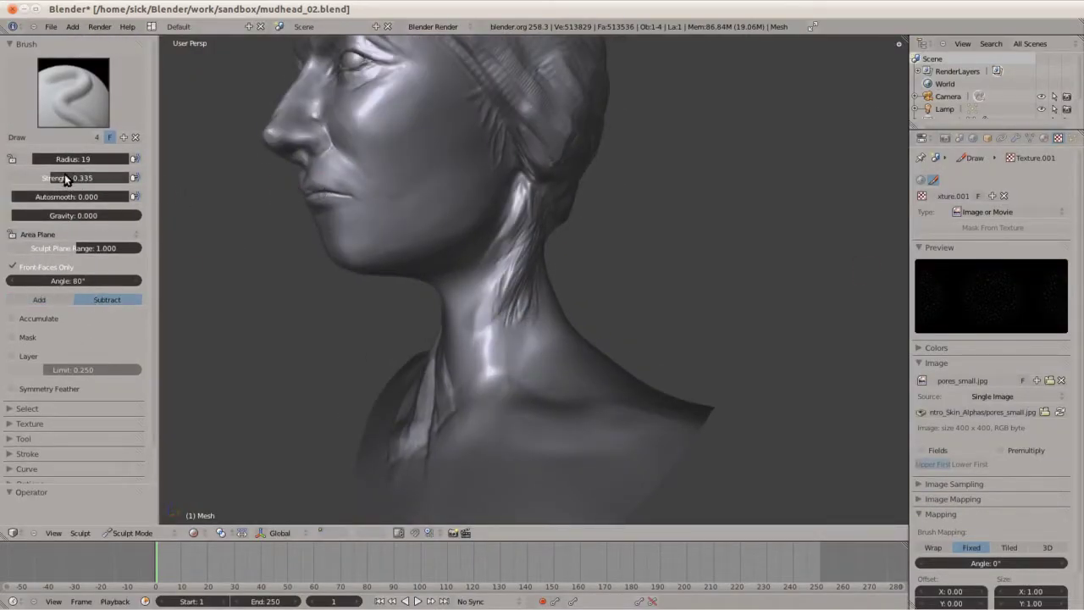
pyautogui.hotkey('shift', 'f')
pyautogui.click(436, 171)
pyautogui.hotkey('ctrl', 'z')
# Lower the Draw brush strength to 0.010 and orbit to inspect the head
pyautogui.moveTo(436, 171); pyautogui.dragTo(349, 133, button='middle')
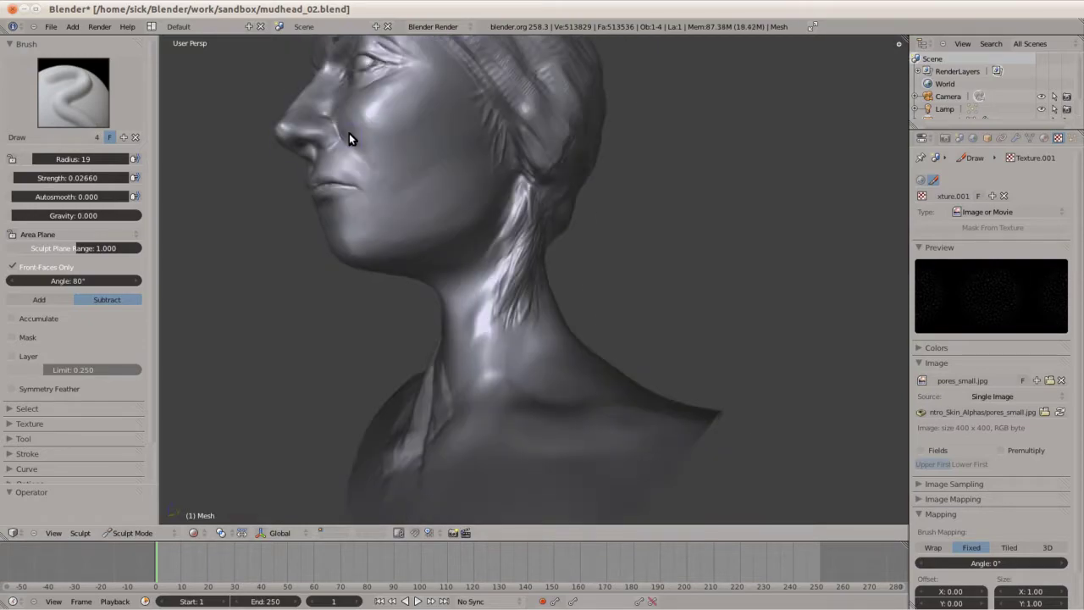
pyautogui.moveTo(65, 178); pyautogui.dragTo(85, 184)
pyautogui.click(85, 184)
pyautogui.write('0.01')
pyautogui.press('Return')
pyautogui.moveTo(353, 230)
pyautogui.mouseDown(button='middle')
pyautogui.moveTo(472, 235)
pyautogui.moveTo(410, 95)
pyautogui.moveTo(494, 217)
pyautogui.moveTo(419, 164)
pyautogui.moveTo(511, 68)
pyautogui.mouseUp(button='middle')
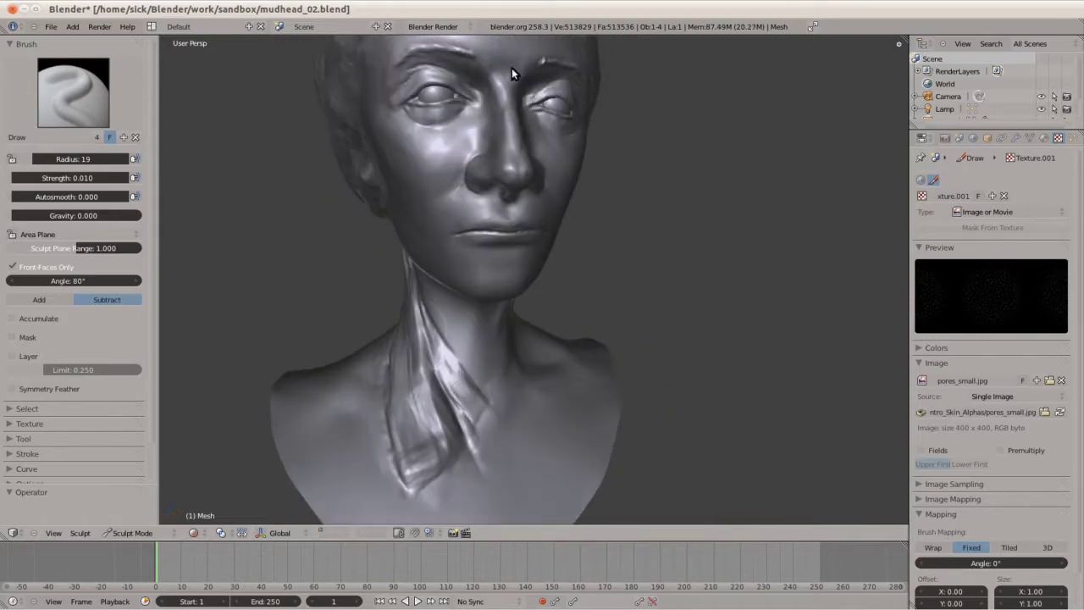
pyautogui.moveTo(448, 242)
pyautogui.mouseDown(button='middle')
pyautogui.moveTo(516, 185)
pyautogui.moveTo(402, 157)
pyautogui.moveTo(482, 232)
pyautogui.moveTo(550, 144)
pyautogui.moveTo(523, 142)
pyautogui.moveTo(531, 110)
pyautogui.moveTo(487, 258)
pyautogui.moveTo(443, 282)
pyautogui.moveTo(393, 181)
pyautogui.moveTo(526, 215)
pyautogui.moveTo(464, 266)
pyautogui.moveTo(504, 280)
pyautogui.moveTo(364, 222)
pyautogui.moveTo(426, 276)
pyautogui.moveTo(615, 262)
pyautogui.moveTo(517, 305)
pyautogui.mouseUp(button='middle')
pyautogui.scroll(-5, 363, 221)
pyautogui.scroll(5, 615, 261)
# Set the Crease brush radius to 3 and orbit toward the eye
pyautogui.hotkey('shift', 'c')
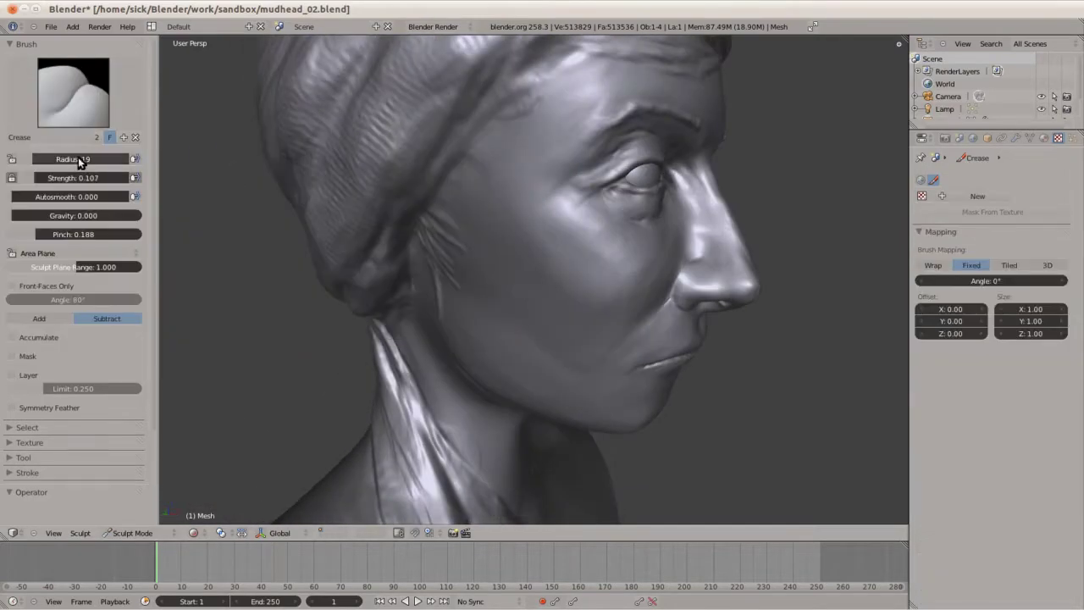
pyautogui.click(78, 160)
pyautogui.write('3')
pyautogui.press('Return')
pyautogui.scroll(3, 552, 250)
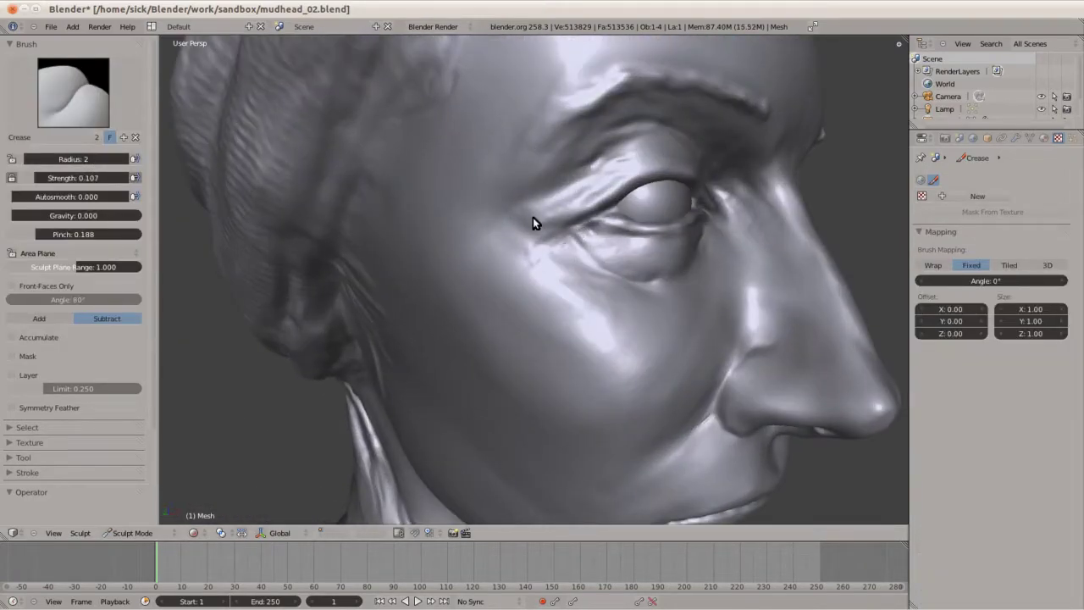
pyautogui.moveTo(533, 217)
pyautogui.mouseDown(button='middle')
pyautogui.moveTo(563, 200)
pyautogui.moveTo(403, 239)
pyautogui.mouseUp(button='middle')
pyautogui.scroll(3, 403, 238)
# Sharpen the eyelid folds with the Scrape/Peaks brush, viewing eye and cheek
pyautogui.hotkey('shift', 't')
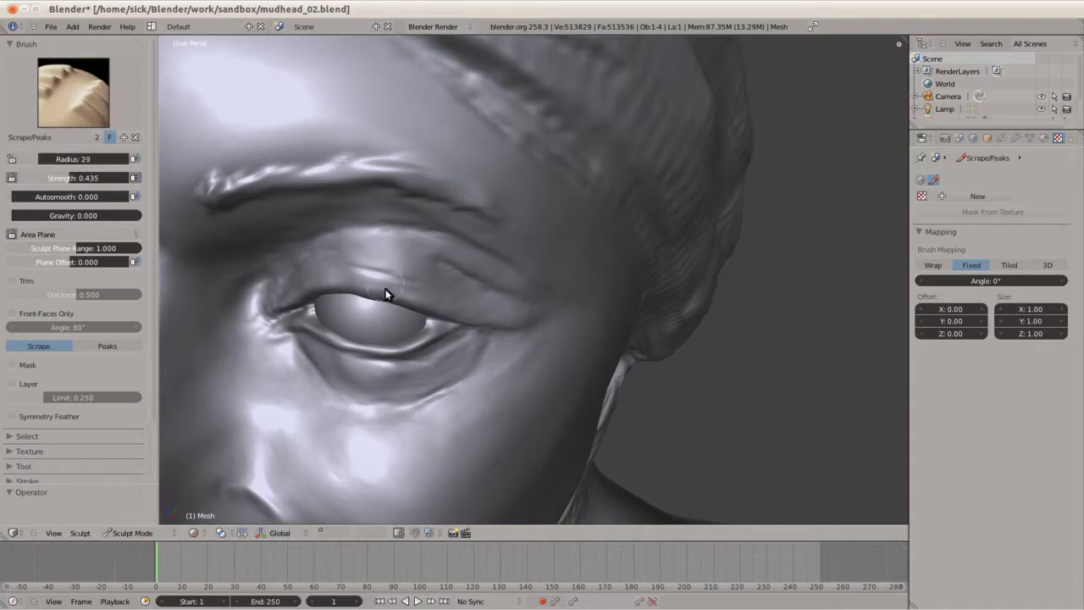
pyautogui.moveTo(386, 289)
pyautogui.mouseDown(button='middle')
pyautogui.moveTo(329, 187)
pyautogui.moveTo(547, 322)
pyautogui.mouseUp(button='middle')
pyautogui.scroll(3, 432, 143)
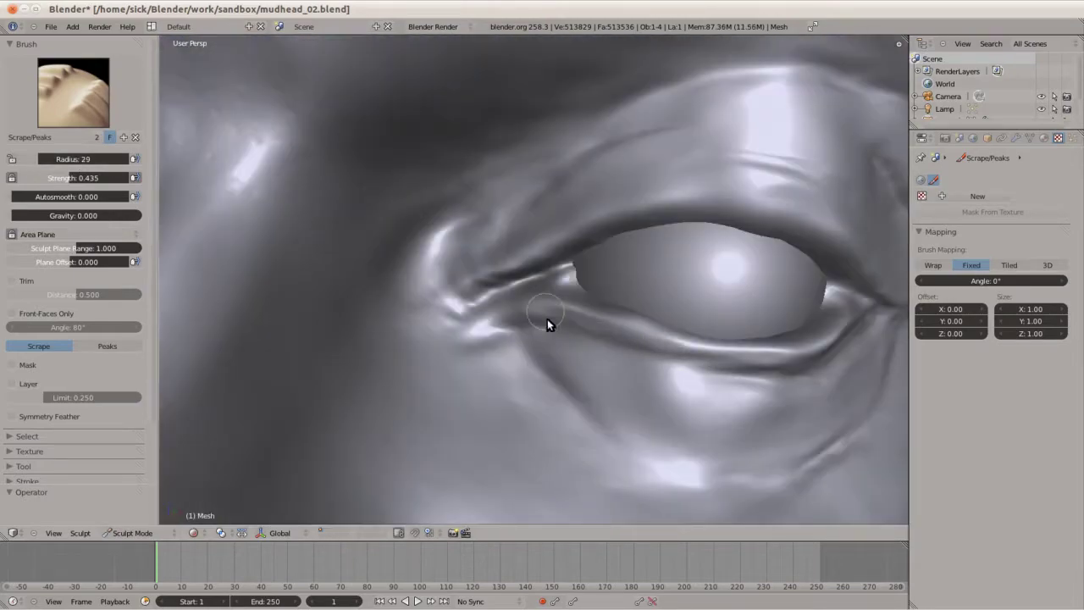
pyautogui.scroll(-3, 547, 319)
pyautogui.moveTo(663, 239)
pyautogui.mouseDown(button='middle')
pyautogui.moveTo(320, 299)
pyautogui.moveTo(588, 189)
pyautogui.moveTo(682, 346)
pyautogui.moveTo(426, 256)
pyautogui.moveTo(685, 252)
pyautogui.moveTo(334, 170)
pyautogui.moveTo(486, 237)
pyautogui.mouseUp(button='middle')
pyautogui.scroll(3, 603, 187)
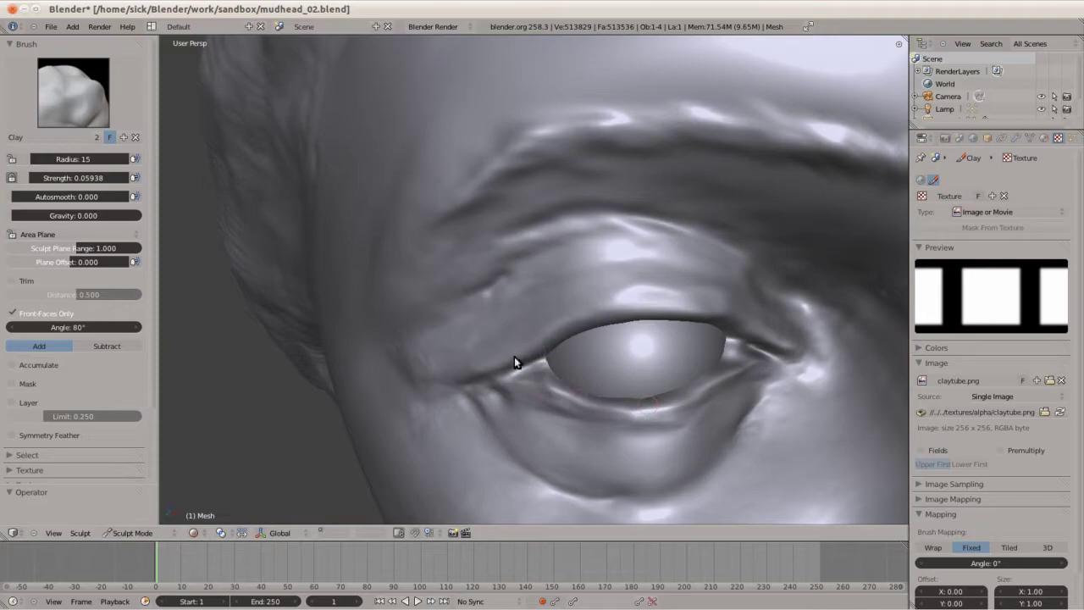
pyautogui.scroll(-5, 686, 395)
pyautogui.scroll(5, 496, 251)
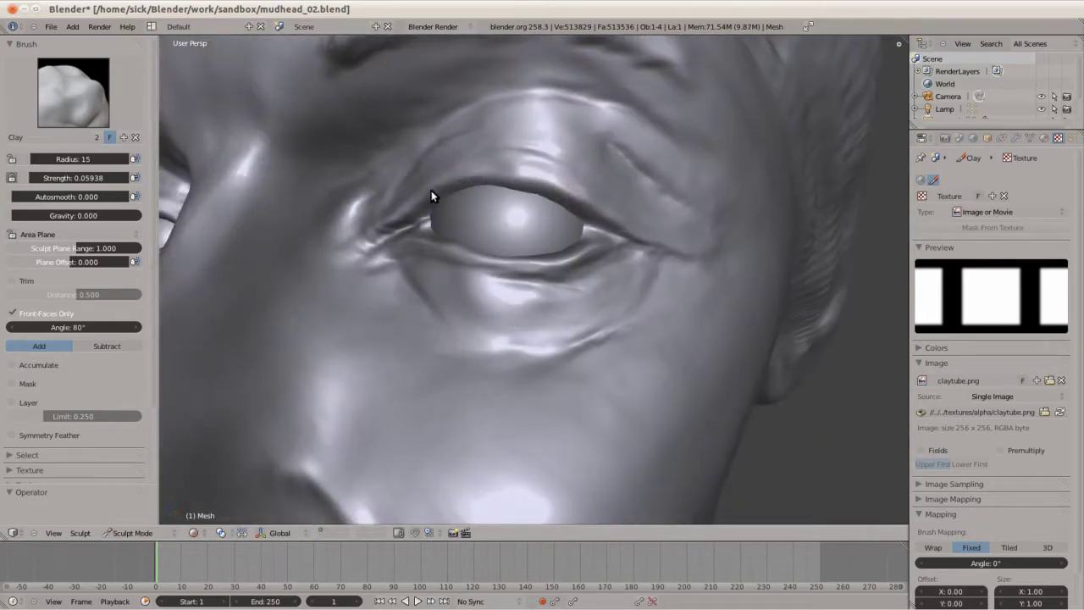
pyautogui.moveTo(431, 197); pyautogui.dragTo(458, 266, button='middle')
pyautogui.scroll(-5, 658, 307)
pyautogui.moveTo(658, 308)
pyautogui.mouseDown(button='middle')
pyautogui.moveTo(508, 230)
pyautogui.moveTo(591, 334)
pyautogui.mouseUp(button='middle')
pyautogui.scroll(3, 590, 333)
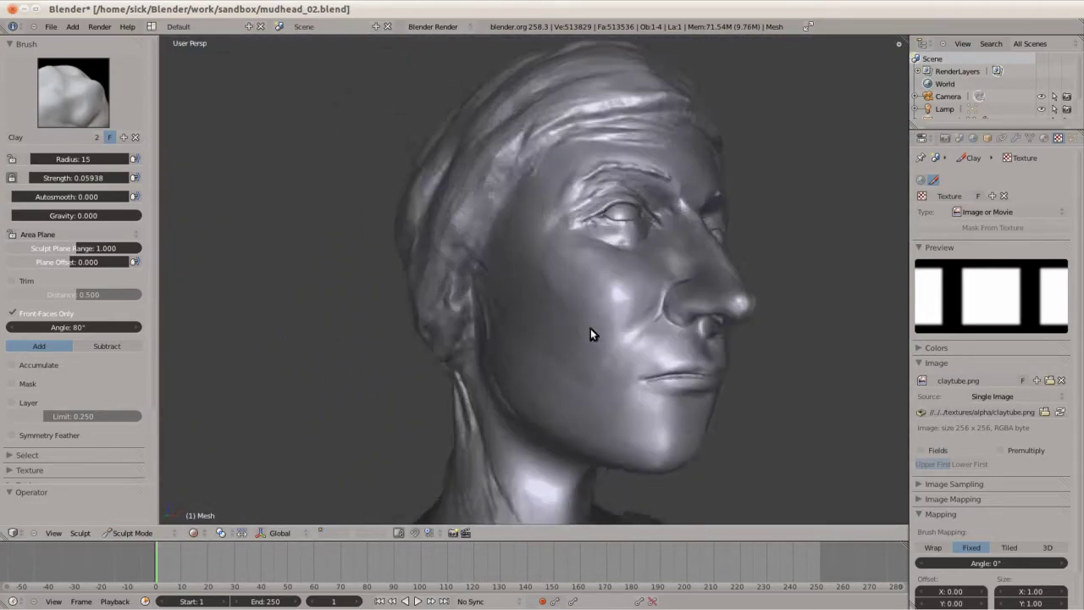
# Load lips_contour.jpg as brush texture and set the Crease brush to raise
pyautogui.click(938, 181)
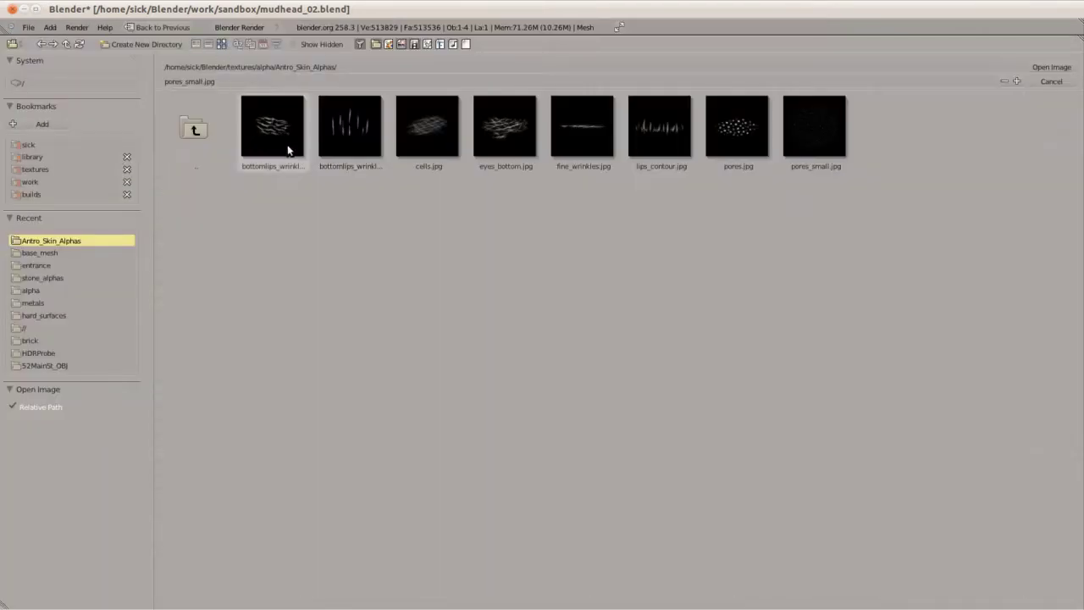
pyautogui.doubleClick(661, 127)
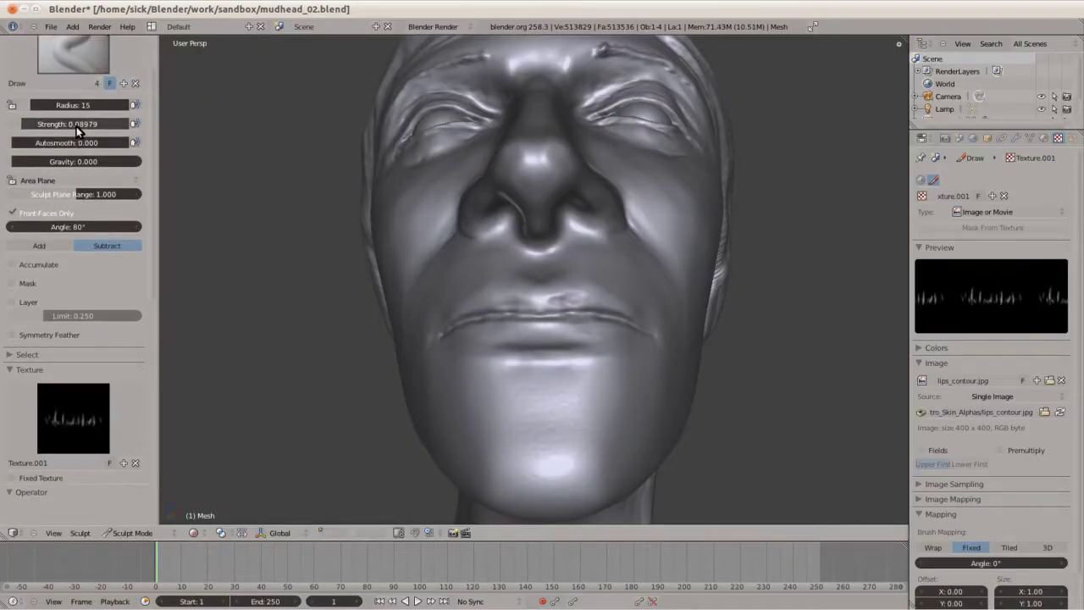
pyautogui.moveTo(564, 245)
pyautogui.mouseDown(button='middle')
pyautogui.moveTo(566, 353)
pyautogui.moveTo(513, 262)
pyautogui.moveTo(222, 127)
pyautogui.mouseUp(button='middle')
pyautogui.hotkey('shift', 'c')
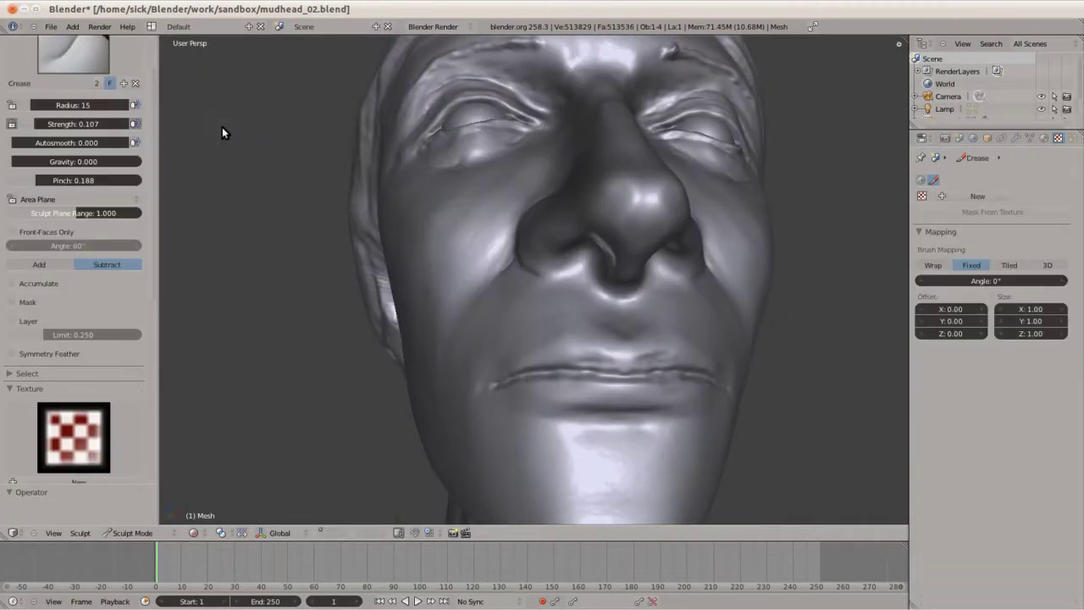
pyautogui.click(39, 264)
pyautogui.moveTo(70, 108); pyautogui.dragTo(27, 105)
pyautogui.moveTo(665, 356)
pyautogui.mouseDown(button='middle')
pyautogui.moveTo(770, 433)
pyautogui.moveTo(597, 326)
pyautogui.mouseUp(button='middle')
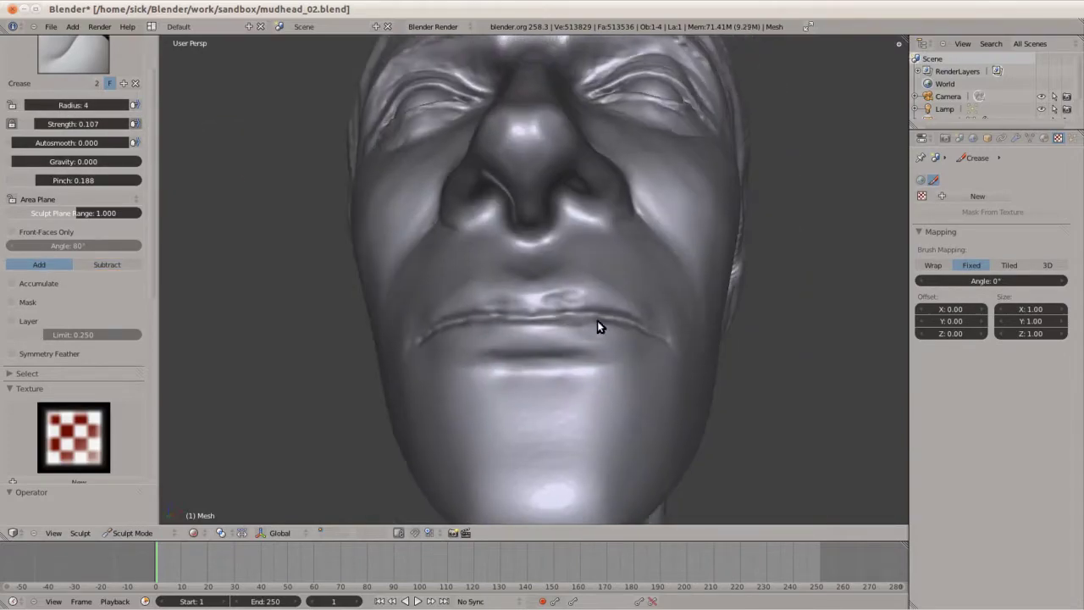
# Add a small Clay stroke near the lip corner
pyautogui.press('3')
pyautogui.moveTo(527, 309)
pyautogui.mouseDown(button='middle')
pyautogui.moveTo(616, 281)
pyautogui.moveTo(521, 300)
pyautogui.moveTo(524, 335)
pyautogui.moveTo(613, 419)
pyautogui.mouseUp(button='middle')
pyautogui.press('c')
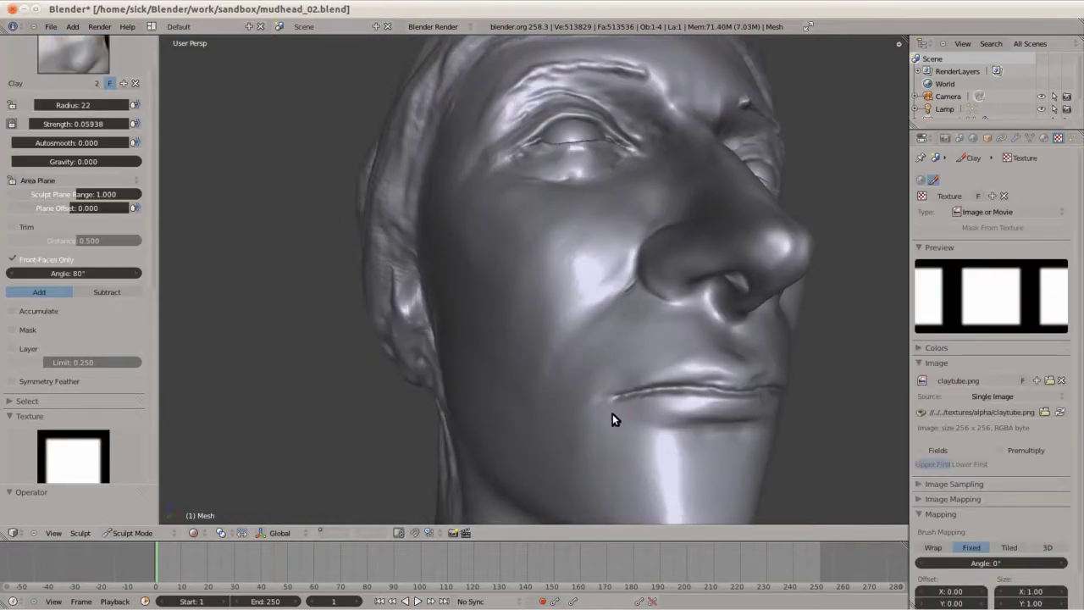
pyautogui.moveTo(601, 387); pyautogui.dragTo(602, 426)
pyautogui.moveTo(602, 426)
pyautogui.mouseDown(button='middle')
pyautogui.moveTo(416, 395)
pyautogui.moveTo(382, 431)
pyautogui.moveTo(394, 328)
pyautogui.moveTo(616, 384)
pyautogui.moveTo(660, 352)
pyautogui.moveTo(484, 412)
pyautogui.moveTo(551, 387)
pyautogui.moveTo(491, 359)
pyautogui.moveTo(573, 334)
pyautogui.moveTo(449, 308)
pyautogui.moveTo(591, 327)
pyautogui.moveTo(305, 212)
pyautogui.mouseUp(button='middle')
# Alternate between Smooth and Scrape/Peaks brushes, ending on Scrape/Peaks
pyautogui.press('s')
pyautogui.hotkey('shift', 't')
pyautogui.press('s')
pyautogui.hotkey('shift', 't')
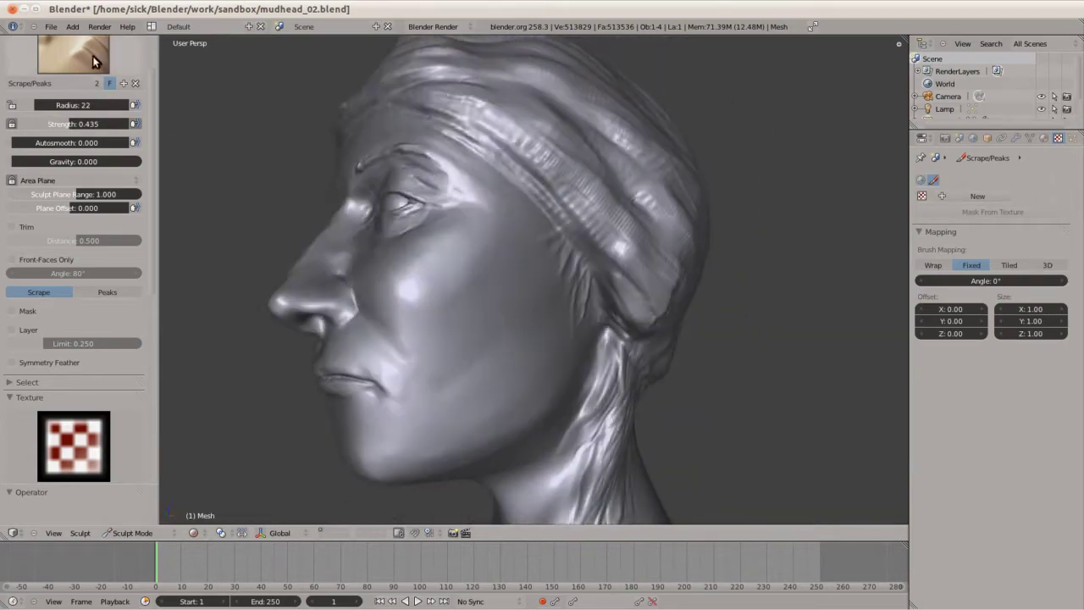
# Set the pore-textured Draw brush strength to 0.010 and save the blend file
pyautogui.press('d')
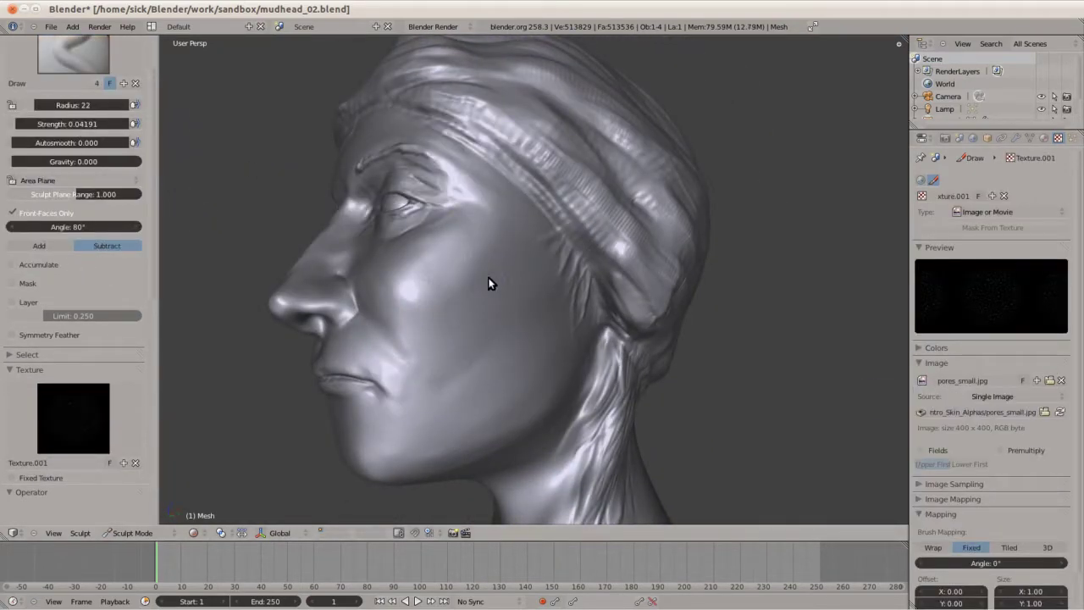
pyautogui.click(68, 124)
pyautogui.write('0.01')
pyautogui.press('Return')
pyautogui.moveTo(482, 345)
pyautogui.mouseDown(button='middle')
pyautogui.moveTo(498, 268)
pyautogui.moveTo(581, 363)
pyautogui.moveTo(653, 395)
pyautogui.moveTo(500, 305)
pyautogui.moveTo(579, 275)
pyautogui.moveTo(387, 260)
pyautogui.moveTo(528, 336)
pyautogui.moveTo(486, 327)
pyautogui.mouseUp(button='middle')
pyautogui.hotkey('ctrl', 's')
# Check the stroke method list in Stroke settings, leaving it unchanged
pyautogui.click(13, 367)
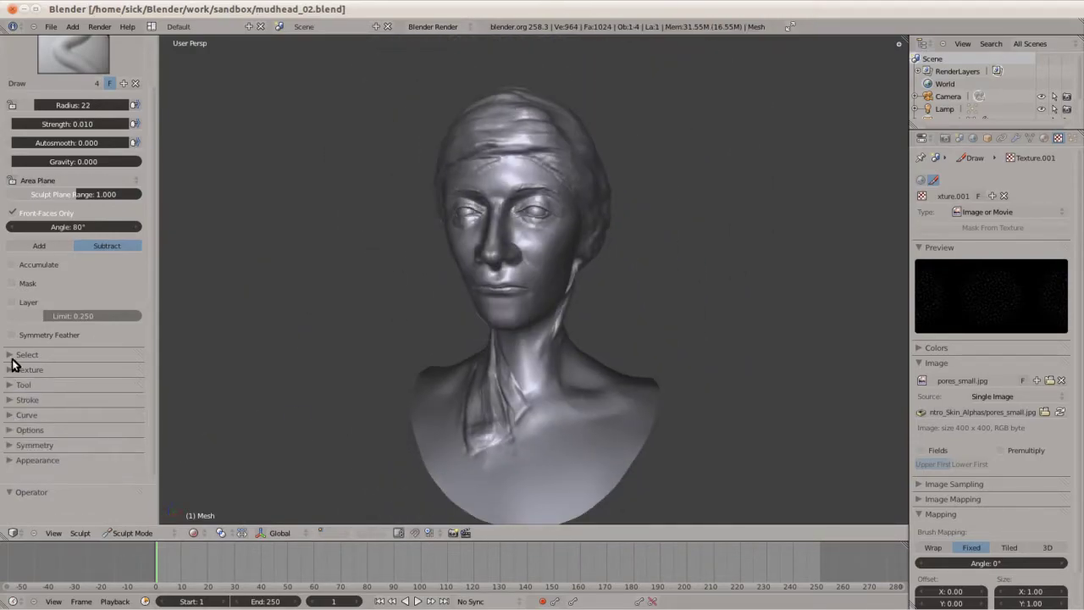
pyautogui.click(14, 290)
pyautogui.click(35, 291)
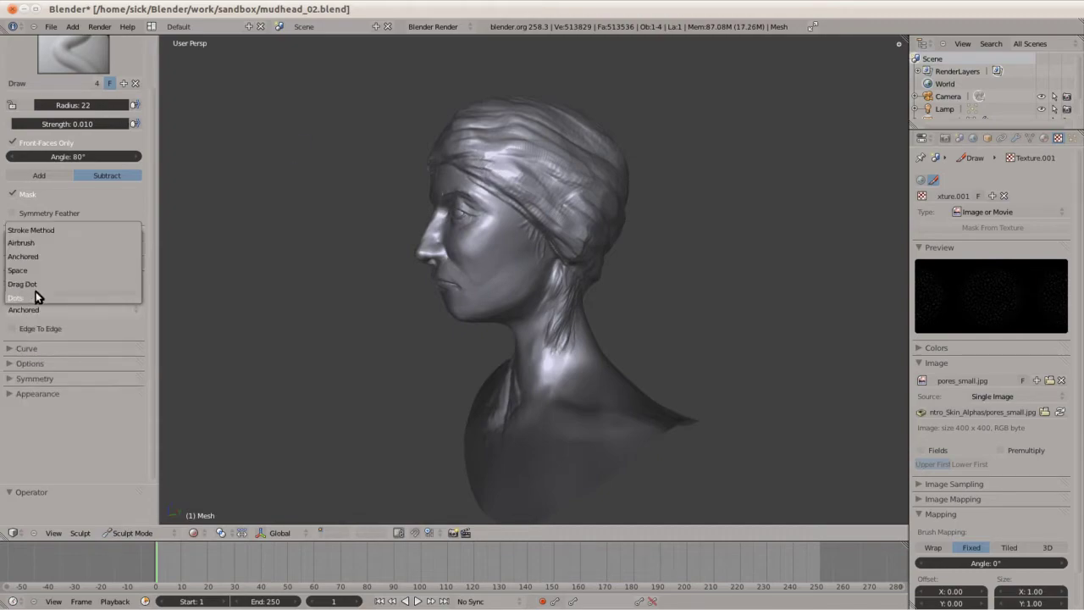
pyautogui.click(35, 297)
pyautogui.moveTo(501, 172); pyautogui.dragTo(520, 138, button='middle')
pyautogui.click(95, 271)
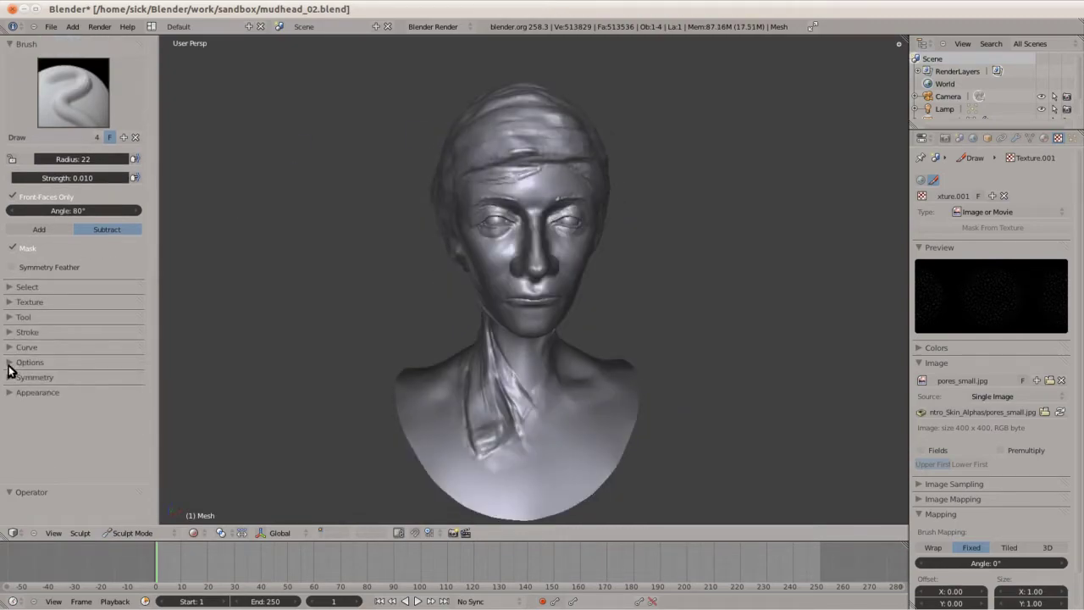
# Hide a boxed area of the model from a straight side view
pyautogui.click(136, 320)
pyautogui.moveTo(347, 253)
pyautogui.mouseDown(button='middle')
pyautogui.moveTo(534, 178)
pyautogui.moveTo(453, 200)
pyautogui.mouseUp(button='middle')
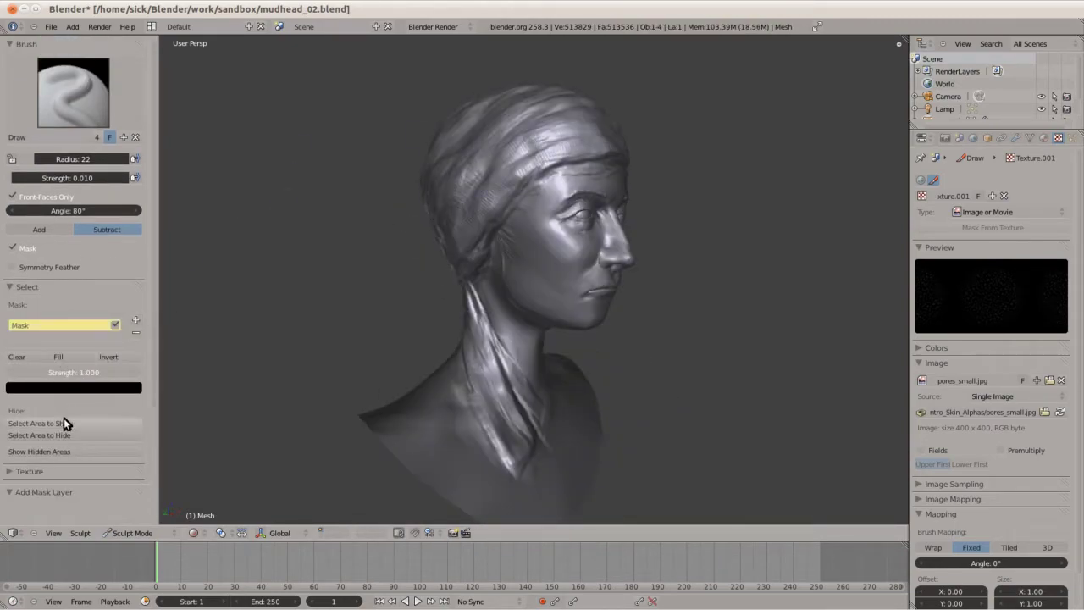
pyautogui.press('KP_3')
pyautogui.click(48, 435)
pyautogui.moveTo(382, 184); pyautogui.dragTo(542, 347)
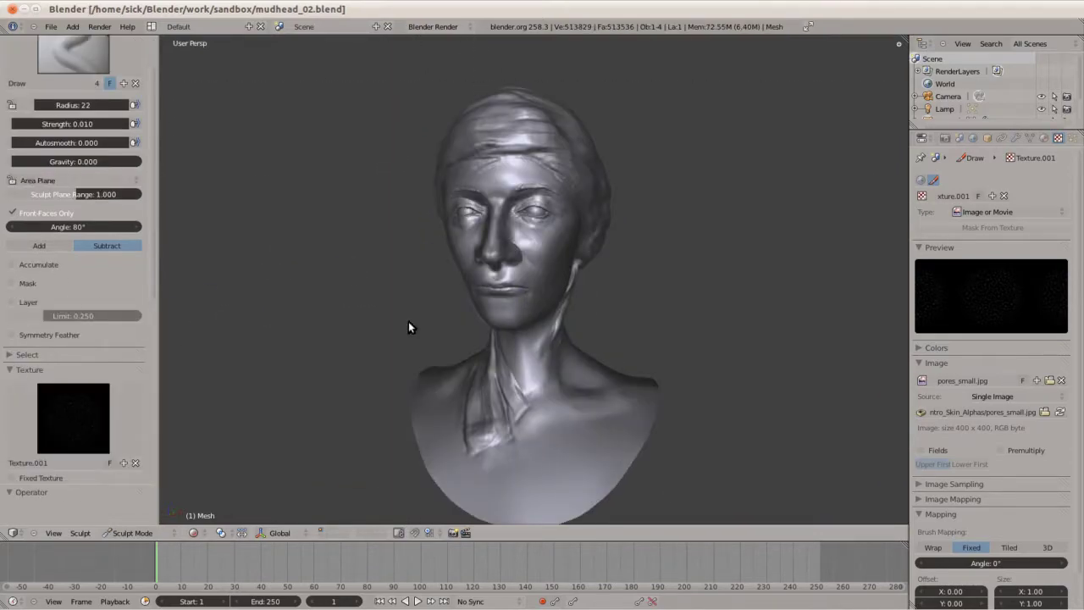
pyautogui.scroll(5, 823, 369)
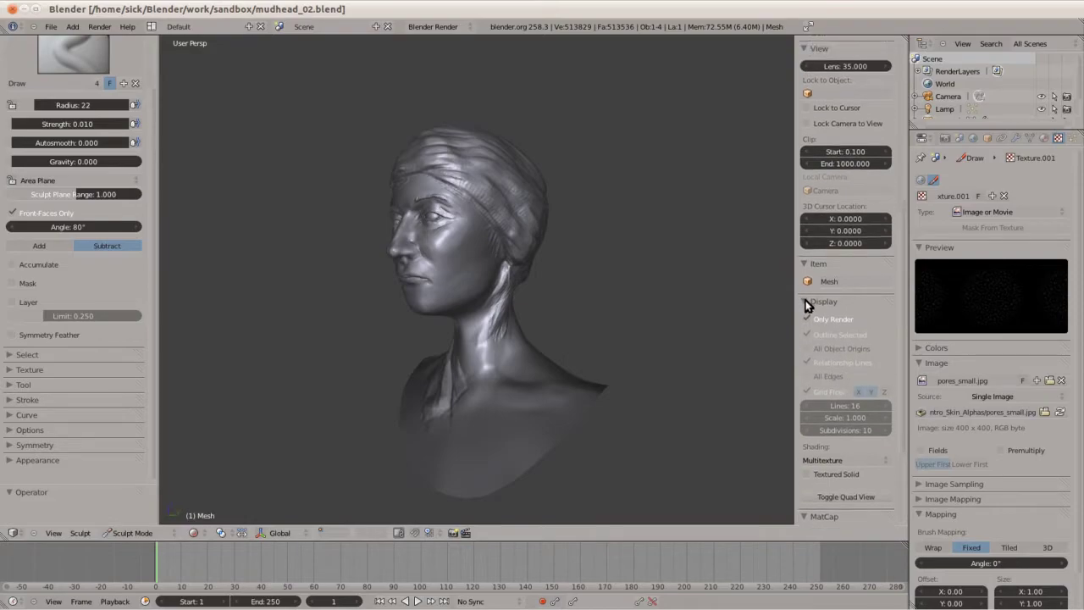
# Leave Sculpt for Object Mode, enter Edit Mode, and split the viewport
pyautogui.scroll(5, 806, 305)
pyautogui.moveTo(473, 377)
pyautogui.mouseDown(button='middle')
pyautogui.moveTo(538, 356)
pyautogui.moveTo(590, 280)
pyautogui.moveTo(456, 291)
pyautogui.mouseUp(button='middle')
pyautogui.click(131, 533)
pyautogui.click(163, 514)
pyautogui.press('Tab')
pyautogui.press('n')
# Turn the left view into the UV/Image Editor with a new untitled image
pyautogui.click(13, 533)
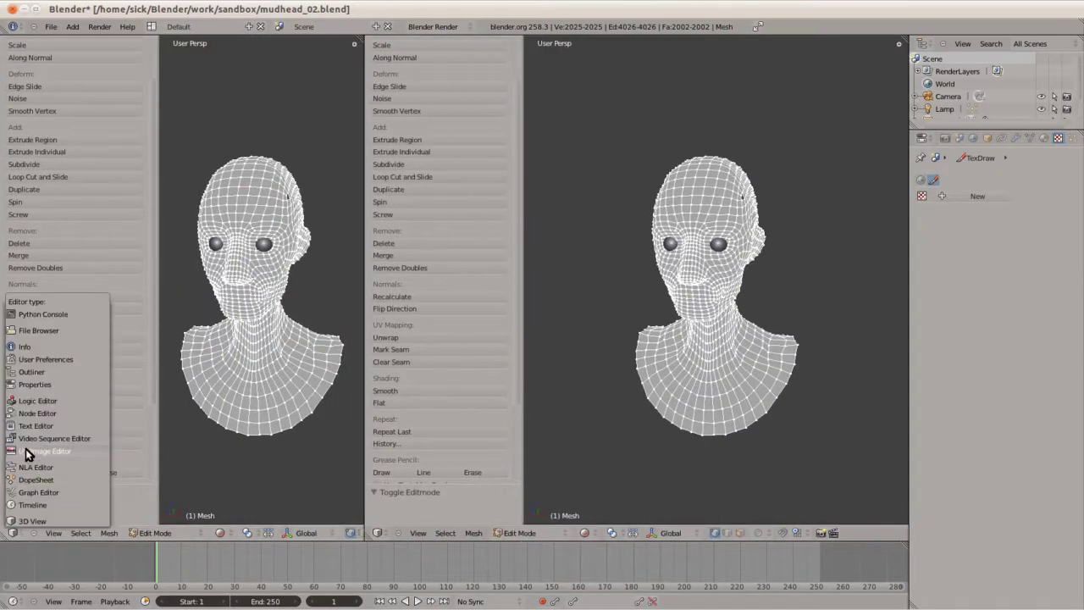
pyautogui.click(25, 455)
pyautogui.hotkey('alt', 'n')
pyautogui.click(242, 593)
pyautogui.scroll(-3, 189, 395)
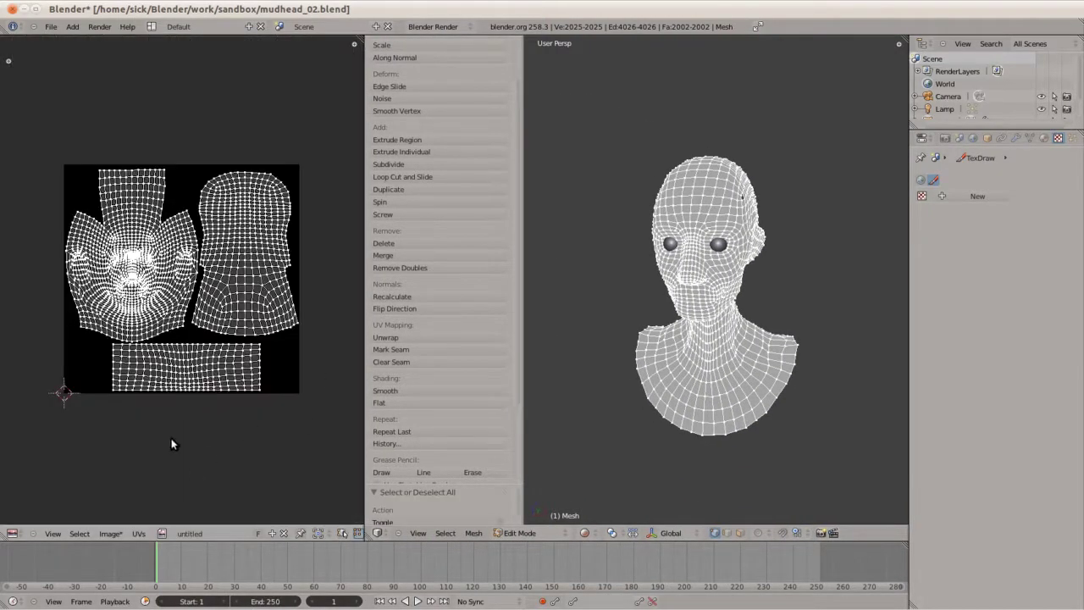
# Texture paint the head's image mid-grey with colour value 0.5
pyautogui.click(430, 163)
pyautogui.click(396, 327)
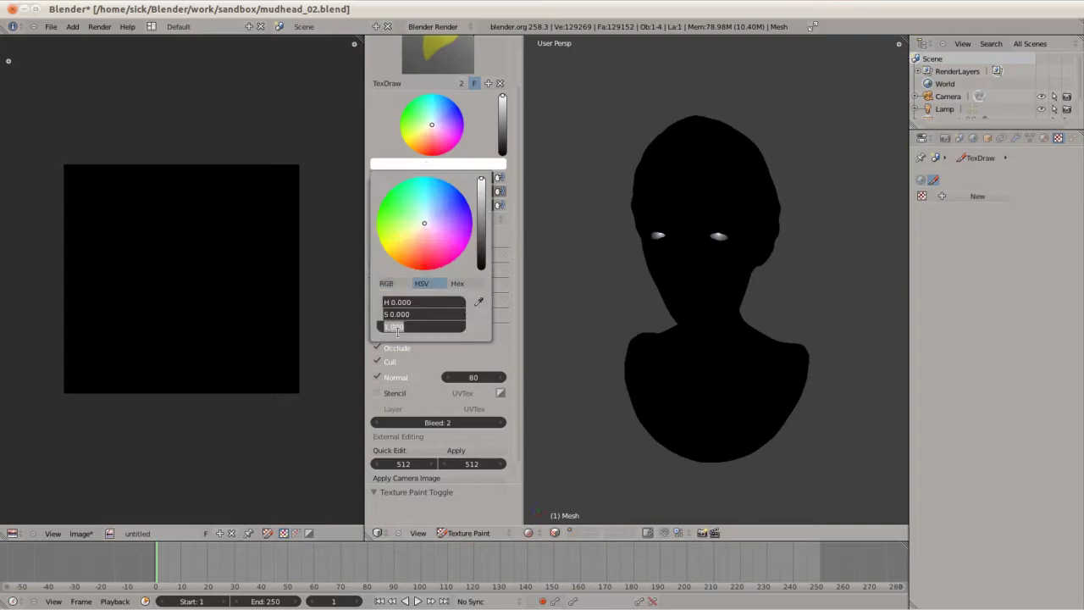
pyautogui.write('0.5')
pyautogui.press('Return')
pyautogui.press('n')
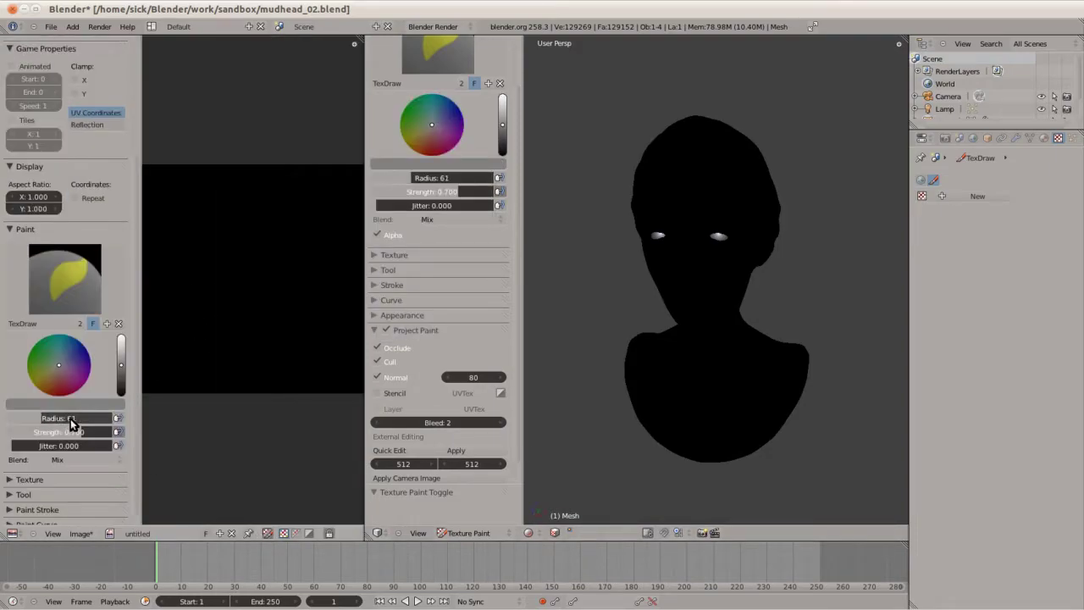
pyautogui.press('n')
pyautogui.moveTo(110, 195)
pyautogui.mouseDown()
pyautogui.moveTo(273, 209)
pyautogui.moveTo(180, 401)
pyautogui.moveTo(61, 189)
pyautogui.moveTo(149, 214)
pyautogui.moveTo(273, 392)
pyautogui.mouseUp()
pyautogui.moveTo(711, 288); pyautogui.dragTo(660, 303)
# Turn on MatCap shading and bring up Save As for the image
pyautogui.press('n')
pyautogui.click(814, 440)
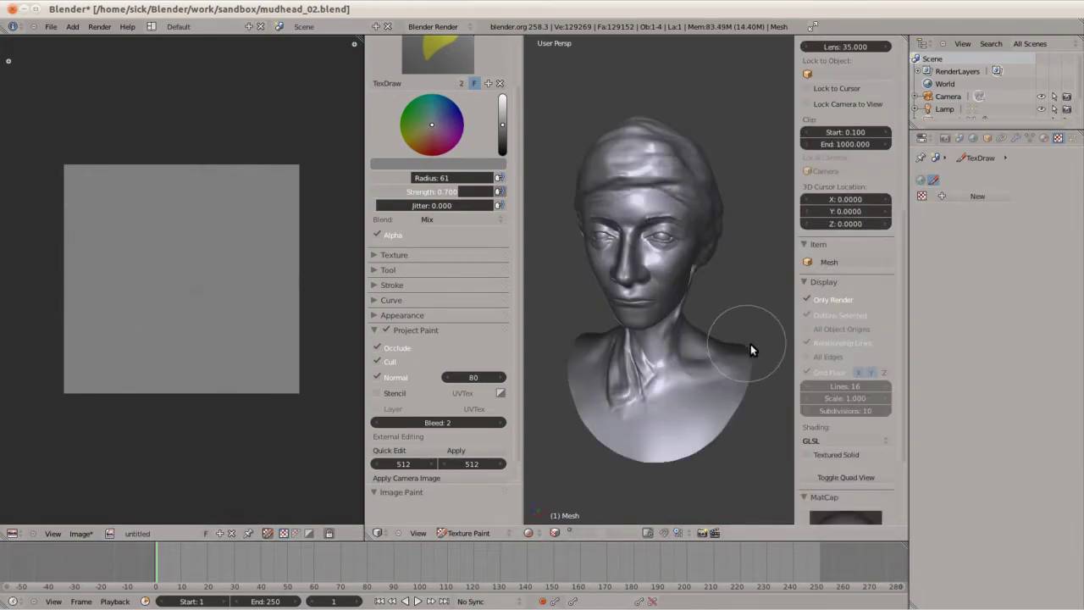
pyautogui.press('n')
pyautogui.click(81, 533)
pyautogui.click(94, 498)
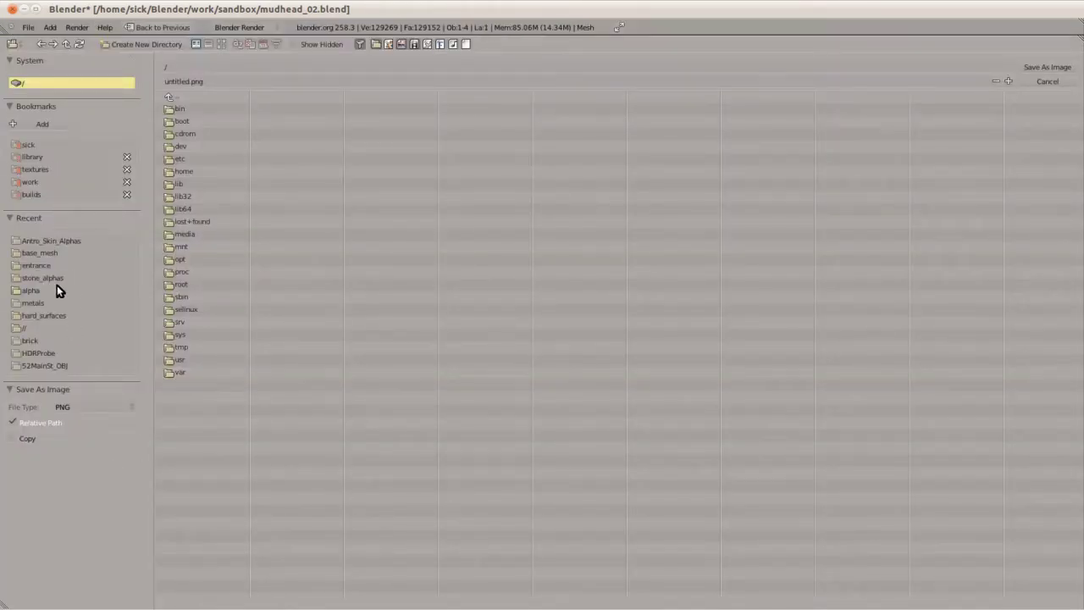
# Save the grey texture image as 'mudhead' in the work folder
pyautogui.click(30, 182)
pyautogui.doubleClick(183, 81)
pyautogui.write('mudhead')
pyautogui.press('Return')
# Make the head's texture an Image or Movie type and load mud2_diff.png into it
pyautogui.click(982, 286)
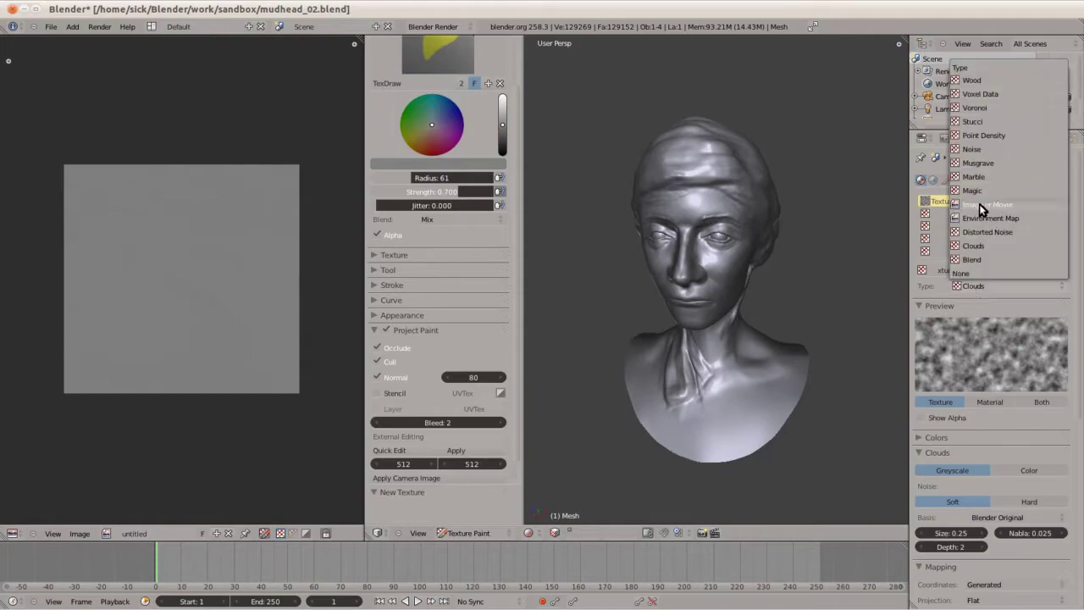
pyautogui.click(980, 209)
pyautogui.click(82, 534)
pyautogui.click(85, 497)
pyautogui.press('Escape')
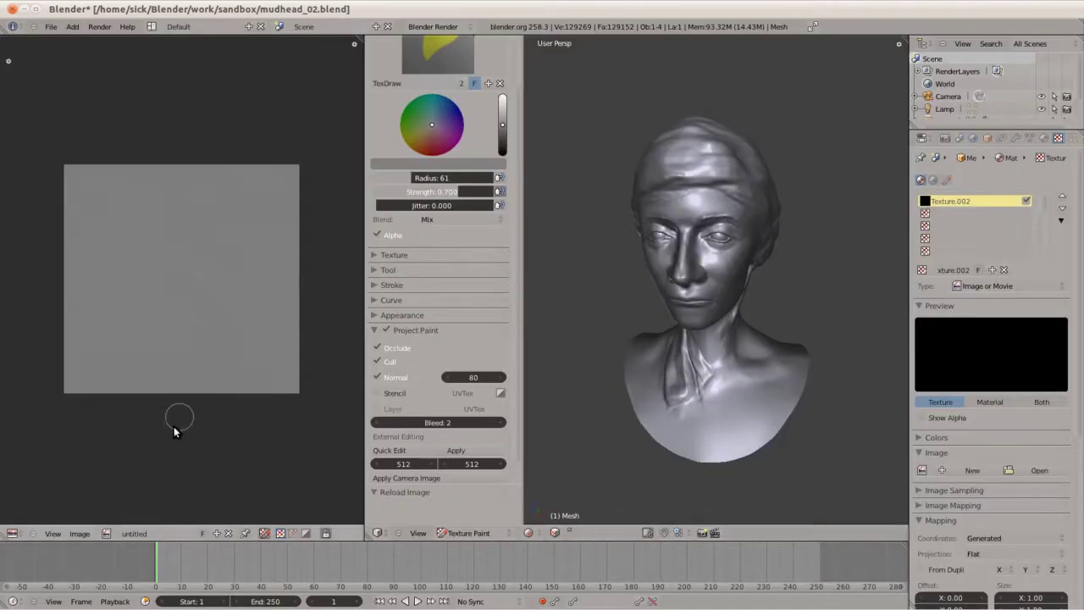
pyautogui.click(1035, 470)
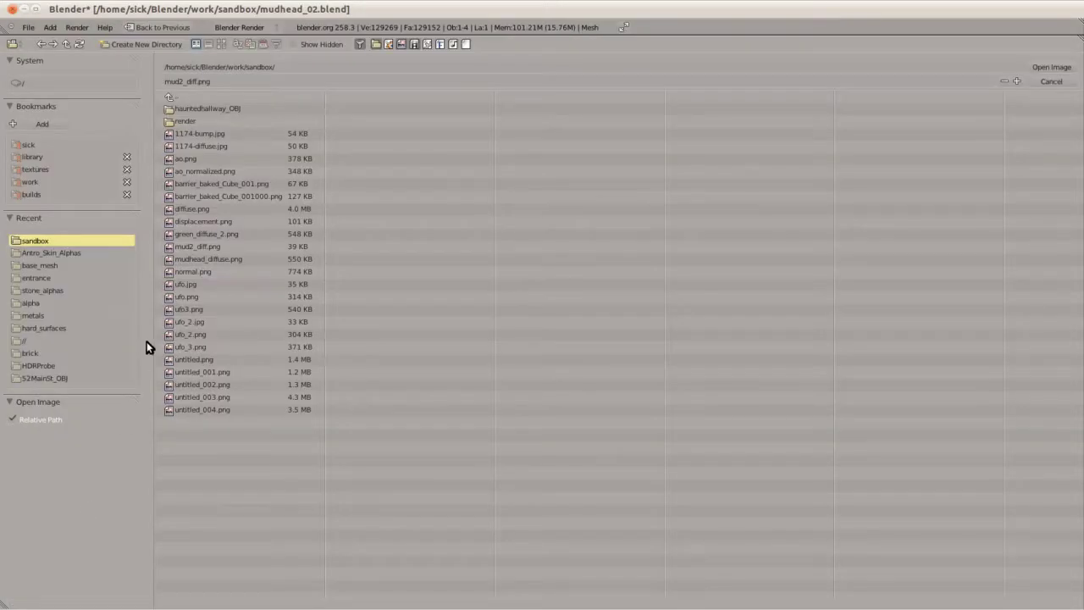
pyautogui.press('Escape')
pyautogui.click(79, 537)
pyautogui.click(127, 404)
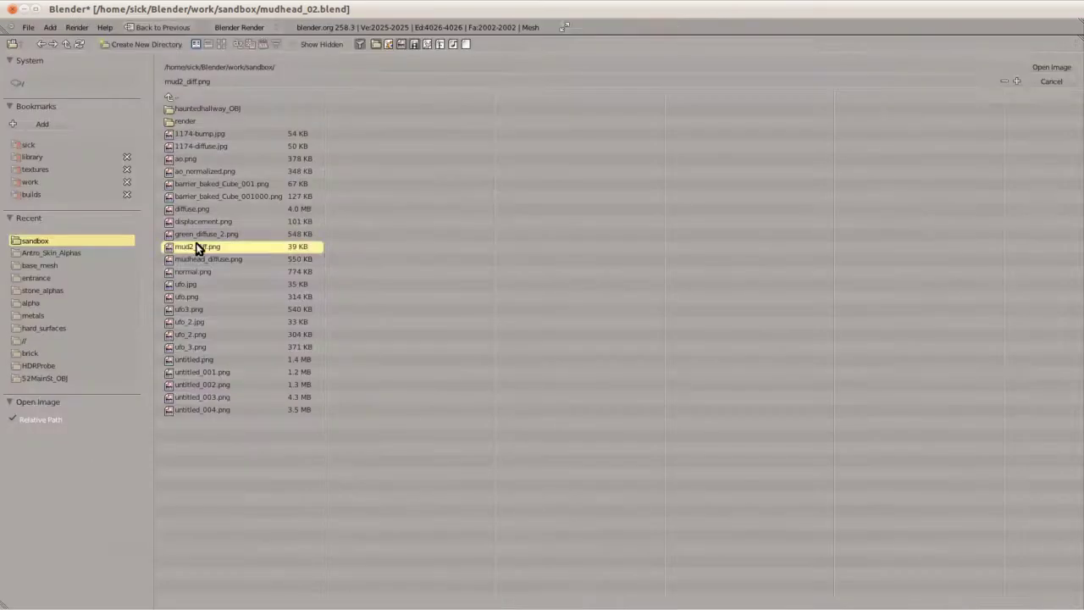
pyautogui.doubleClick(196, 247)
# In Object Mode, select the head mesh and lower its material's specular hardness to 10
pyautogui.click(468, 533)
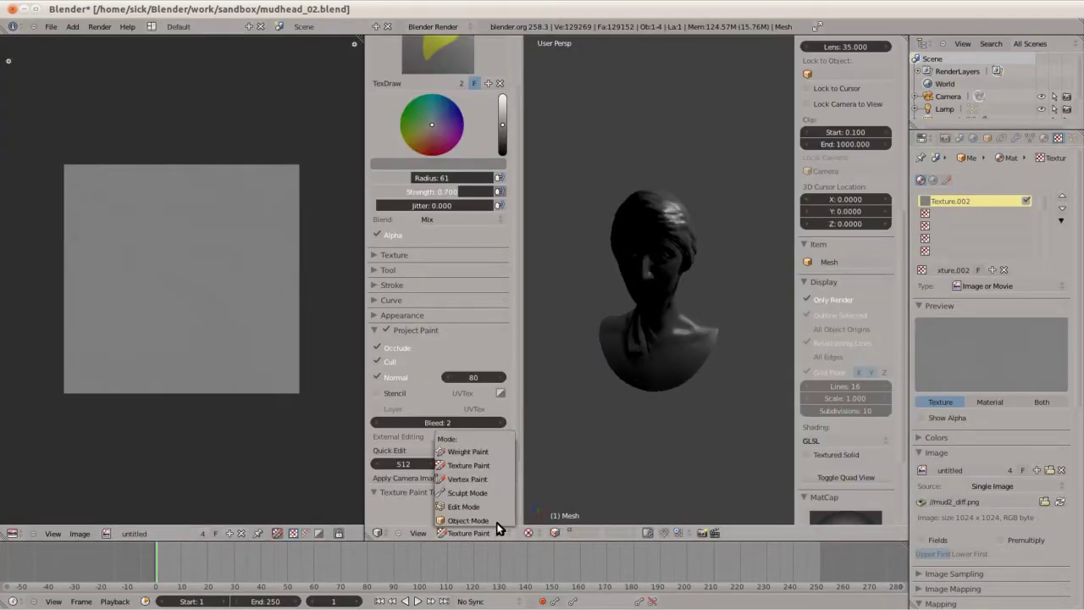
pyautogui.click(468, 520)
pyautogui.rightClick(746, 160)
pyautogui.moveTo(600, 293)
pyautogui.mouseDown(button='middle')
pyautogui.moveTo(678, 155)
pyautogui.moveTo(661, 226)
pyautogui.moveTo(671, 308)
pyautogui.mouseUp(button='middle')
pyautogui.rightClick(661, 227)
pyautogui.press('n')
pyautogui.scroll(-5, 953, 429)
pyautogui.click(987, 458)
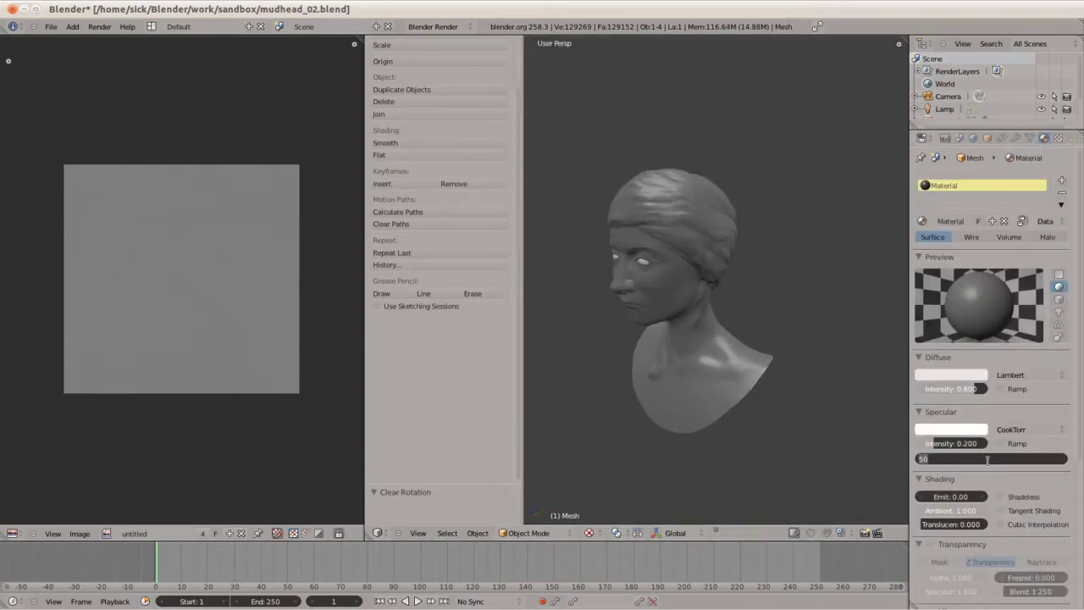
pyautogui.moveTo(745, 356); pyautogui.dragTo(716, 293, button='middle')
pyautogui.click(1057, 137)
pyautogui.scroll(-5, 925, 493)
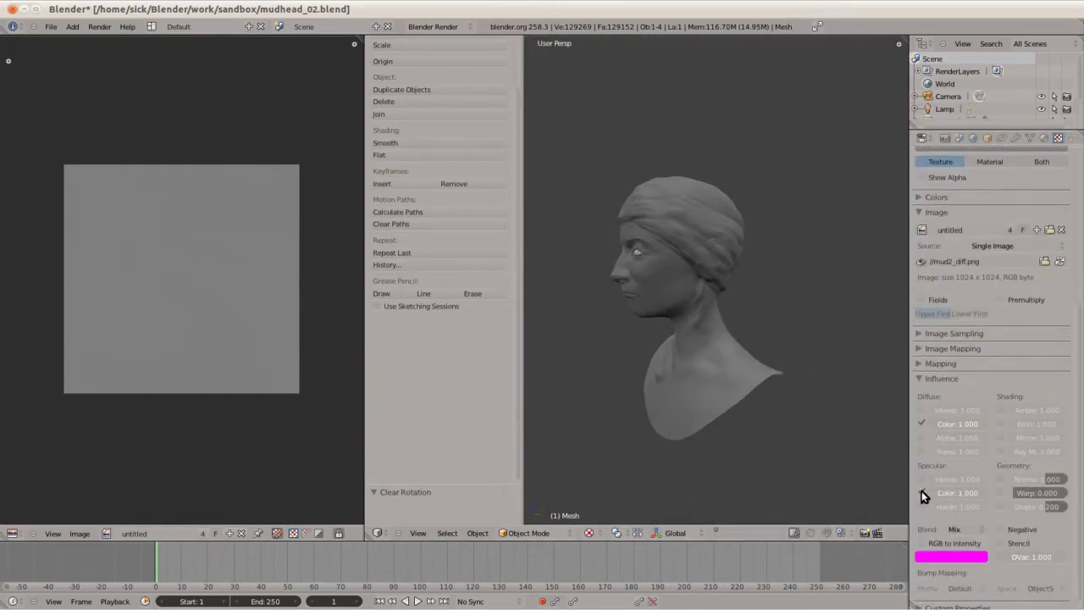
pyautogui.click(1043, 137)
# Back in Texture Paint, paint the first white highlights on the scarf from a side view
pyautogui.hotkey('ctrl', 'Tab')
pyautogui.moveTo(458, 130); pyautogui.dragTo(461, 102)
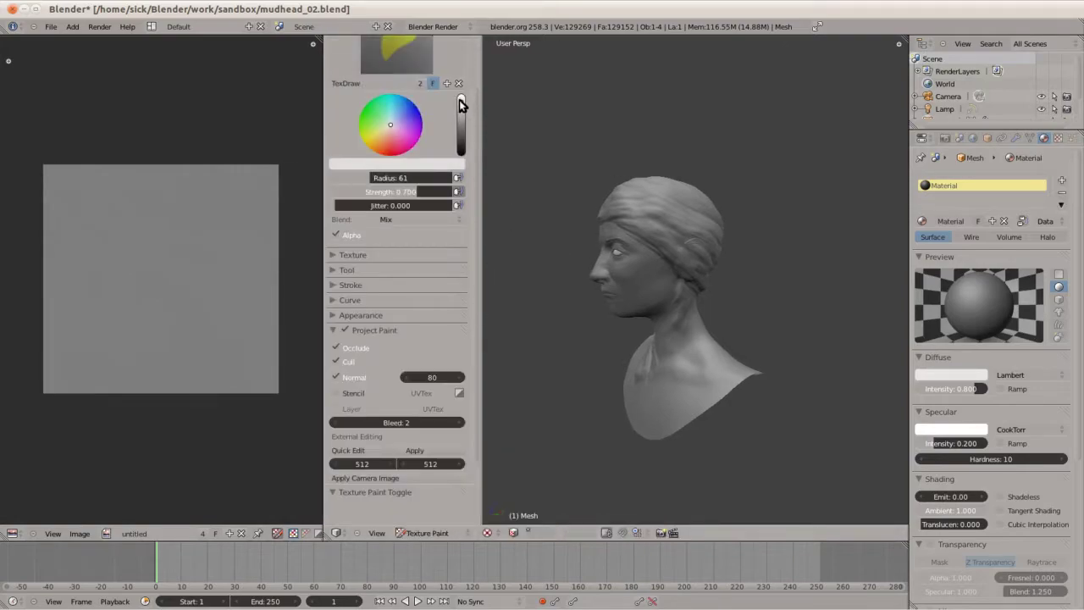
pyautogui.scroll(2, 615, 205)
pyautogui.moveTo(615, 205); pyautogui.dragTo(643, 212)
pyautogui.moveTo(398, 191); pyautogui.dragTo(429, 194)
pyautogui.moveTo(661, 195); pyautogui.dragTo(697, 206)
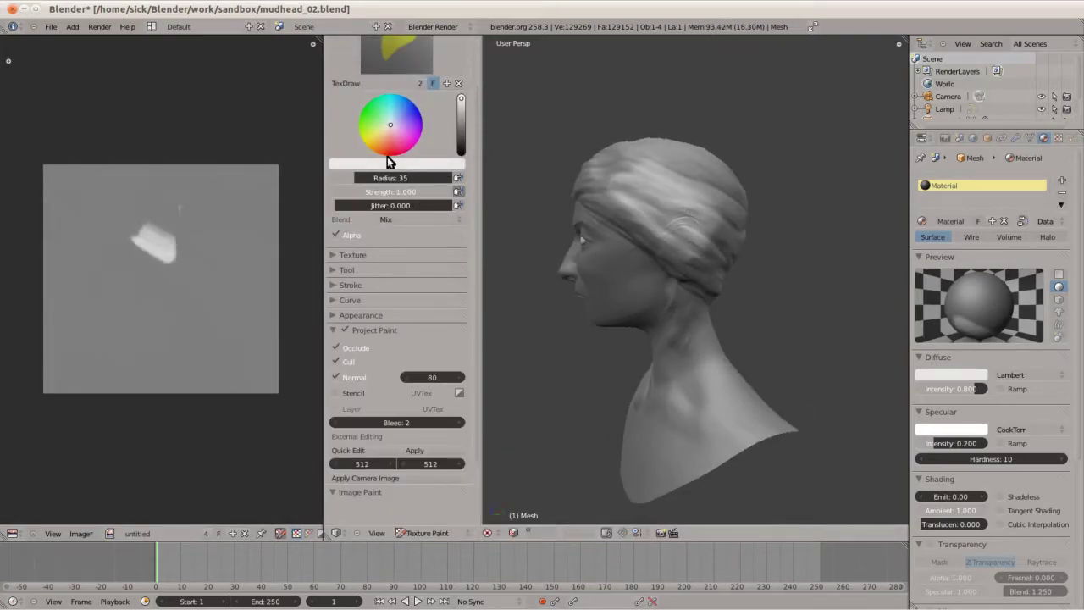
# Shrink the brush to radius 20, then 15, and paint white along the scarf folds
pyautogui.moveTo(390, 178); pyautogui.dragTo(372, 178)
pyautogui.moveTo(688, 255); pyautogui.dragTo(591, 187)
pyautogui.moveTo(591, 187)
pyautogui.mouseDown(button='middle')
pyautogui.moveTo(714, 282)
pyautogui.moveTo(740, 211)
pyautogui.moveTo(677, 234)
pyautogui.mouseUp(button='middle')
pyautogui.hotkey('ctrl', 'z')
pyautogui.hotkey('ctrl', 'z')
pyautogui.scroll(3, 649, 217)
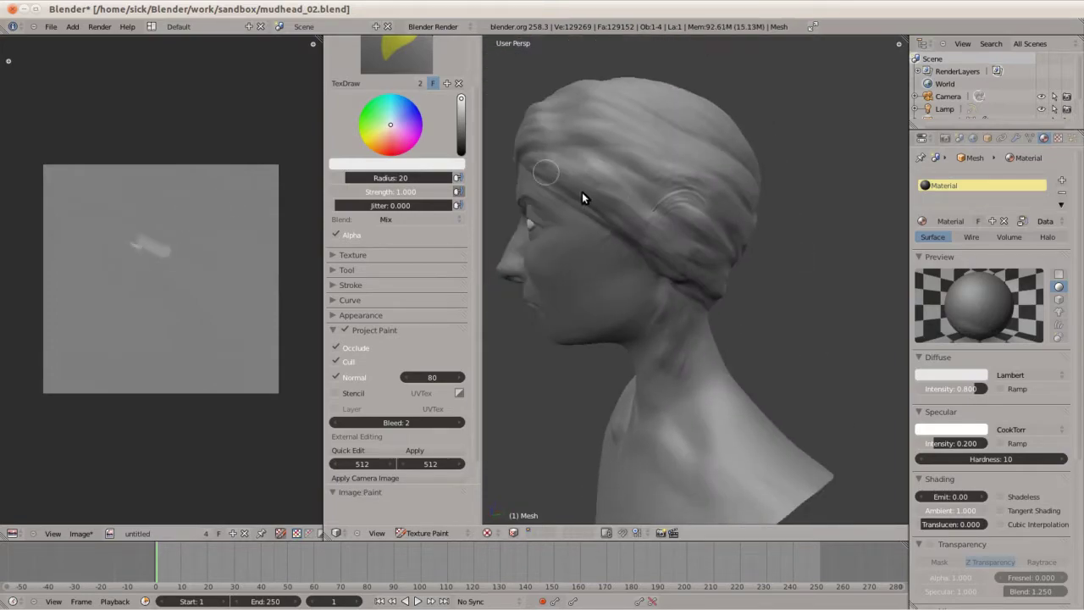
pyautogui.moveTo(582, 192); pyautogui.dragTo(622, 146)
pyautogui.moveTo(622, 146)
pyautogui.mouseDown(button='middle')
pyautogui.moveTo(607, 163)
pyautogui.moveTo(639, 211)
pyautogui.mouseUp(button='middle')
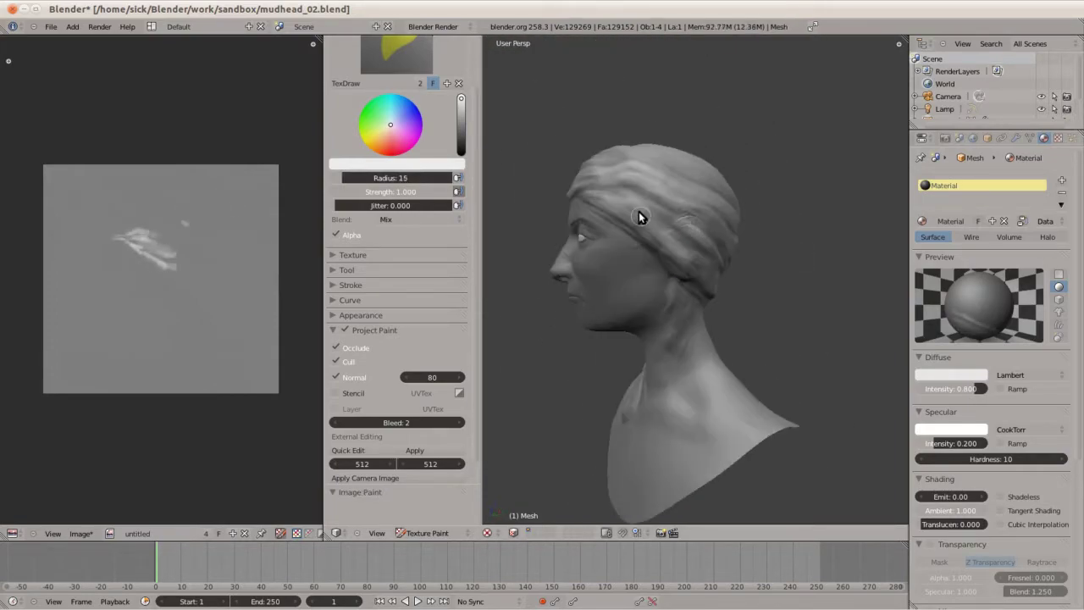
pyautogui.moveTo(638, 211); pyautogui.dragTo(599, 163)
pyautogui.scroll(4, 598, 163)
# Enlarge the brush to radius 26 and paint white highlights around the scarf and neck
pyautogui.moveTo(675, 308)
pyautogui.mouseDown(button='middle')
pyautogui.moveTo(721, 258)
pyautogui.moveTo(660, 205)
pyautogui.moveTo(652, 230)
pyautogui.moveTo(593, 242)
pyautogui.moveTo(715, 242)
pyautogui.moveTo(729, 254)
pyautogui.mouseUp(button='middle')
pyautogui.moveTo(729, 254); pyautogui.dragTo(741, 265)
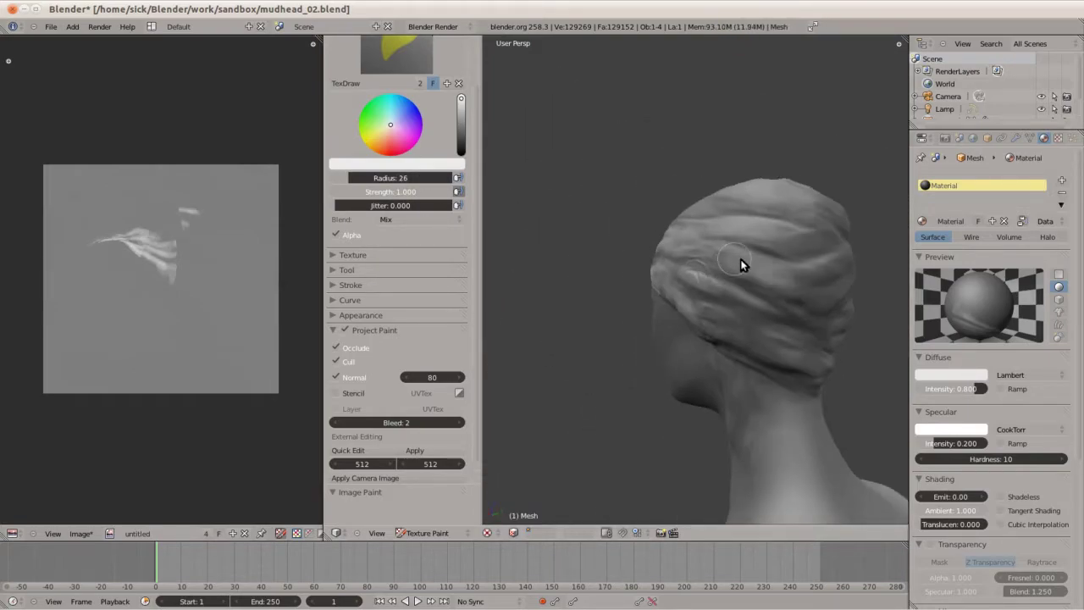
pyautogui.moveTo(741, 265)
pyautogui.mouseDown(button='middle')
pyautogui.moveTo(774, 255)
pyautogui.moveTo(733, 266)
pyautogui.mouseUp(button='middle')
pyautogui.moveTo(734, 266); pyautogui.dragTo(719, 258)
pyautogui.moveTo(720, 258)
pyautogui.mouseDown(button='middle')
pyautogui.moveTo(704, 252)
pyautogui.moveTo(711, 280)
pyautogui.moveTo(658, 249)
pyautogui.moveTo(635, 283)
pyautogui.mouseUp(button='middle')
pyautogui.moveTo(635, 283); pyautogui.dragTo(605, 259)
pyautogui.moveTo(605, 260)
pyautogui.mouseDown(button='middle')
pyautogui.moveTo(610, 249)
pyautogui.moveTo(720, 299)
pyautogui.moveTo(753, 291)
pyautogui.moveTo(703, 258)
pyautogui.mouseUp(button='middle')
pyautogui.moveTo(703, 258); pyautogui.dragTo(686, 251)
pyautogui.moveTo(686, 250)
pyautogui.mouseDown(button='middle')
pyautogui.moveTo(653, 244)
pyautogui.moveTo(677, 234)
pyautogui.mouseUp(button='middle')
pyautogui.moveTo(678, 234); pyautogui.dragTo(677, 246)
pyautogui.moveTo(677, 246)
pyautogui.mouseDown(button='middle')
pyautogui.moveTo(675, 232)
pyautogui.moveTo(709, 282)
pyautogui.moveTo(634, 310)
pyautogui.moveTo(602, 350)
pyautogui.mouseUp(button='middle')
pyautogui.moveTo(603, 350); pyautogui.dragTo(587, 293)
# Shrink the brush to radius 13 and start painting dark strokes on the forehead
pyautogui.moveTo(588, 293)
pyautogui.mouseDown(button='middle')
pyautogui.moveTo(606, 168)
pyautogui.moveTo(695, 210)
pyautogui.moveTo(618, 166)
pyautogui.moveTo(719, 170)
pyautogui.moveTo(669, 223)
pyautogui.moveTo(626, 139)
pyautogui.mouseUp(button='middle')
pyautogui.moveTo(626, 139); pyautogui.dragTo(650, 110)
pyautogui.moveTo(650, 110)
pyautogui.mouseDown(button='middle')
pyautogui.moveTo(564, 155)
pyautogui.moveTo(584, 169)
pyautogui.mouseUp(button='middle')
# Paint dark strokes along both eyebrows
pyautogui.moveTo(583, 169); pyautogui.dragTo(583, 168)
pyautogui.scroll(3, 583, 170)
pyautogui.moveTo(685, 246); pyautogui.dragTo(696, 209, button='middle')
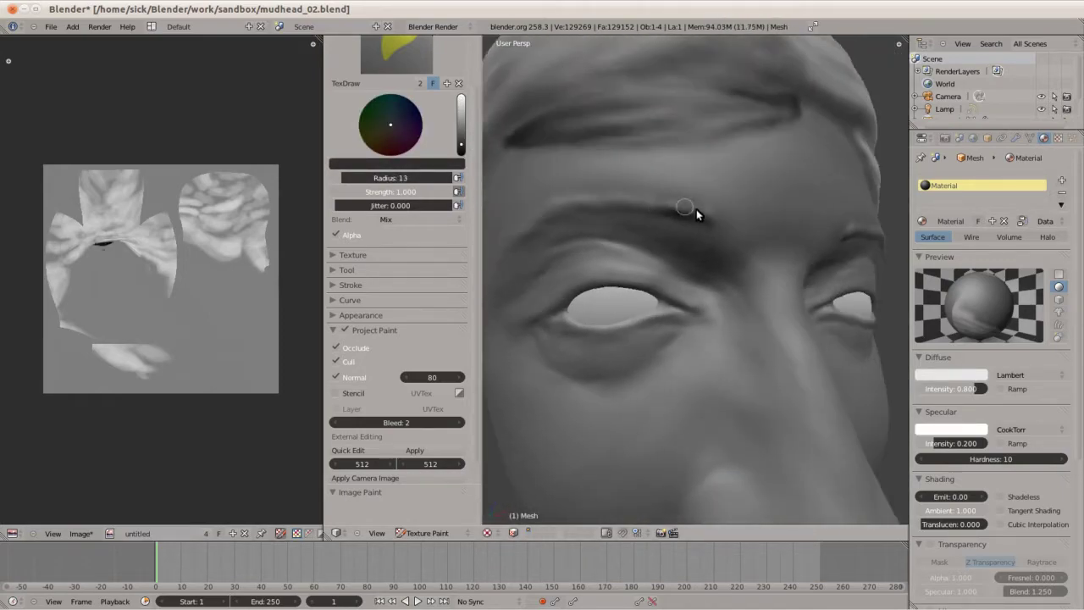
pyautogui.moveTo(697, 210); pyautogui.dragTo(556, 205)
pyautogui.moveTo(557, 205); pyautogui.dragTo(670, 219, button='middle')
pyautogui.moveTo(670, 219); pyautogui.dragTo(711, 207)
pyautogui.moveTo(711, 207); pyautogui.dragTo(659, 197, button='middle')
pyautogui.moveTo(659, 196); pyautogui.dragTo(726, 224)
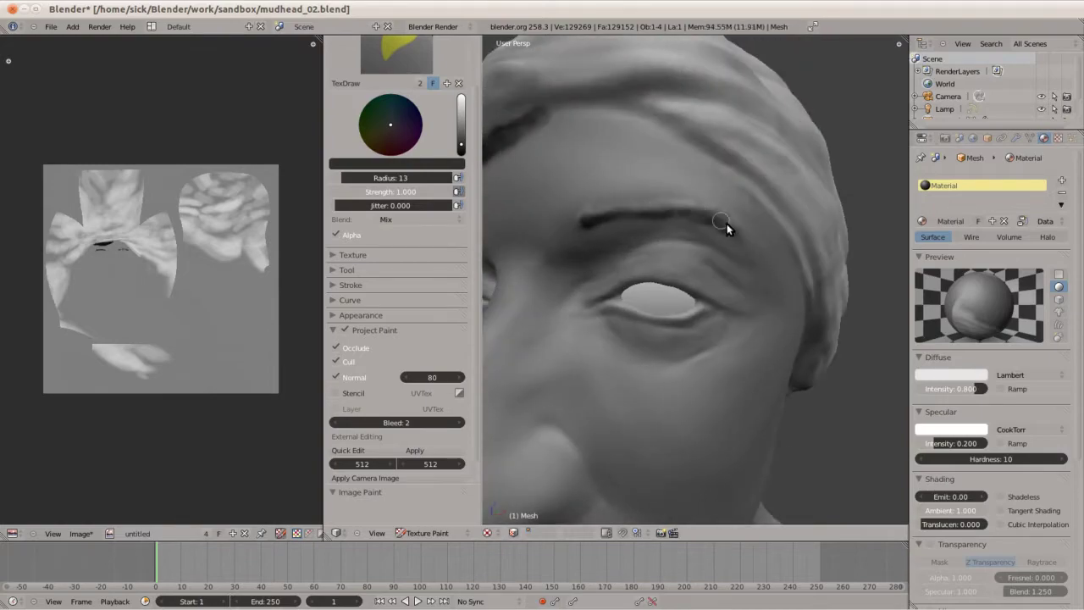
# Paint dark crease and wrinkle lines into the side of the scarf
pyautogui.moveTo(727, 223)
pyautogui.mouseDown(button='middle')
pyautogui.moveTo(712, 203)
pyautogui.moveTo(691, 321)
pyautogui.mouseUp(button='middle')
pyautogui.scroll(4, 712, 203)
pyautogui.moveTo(700, 282); pyautogui.dragTo(758, 311)
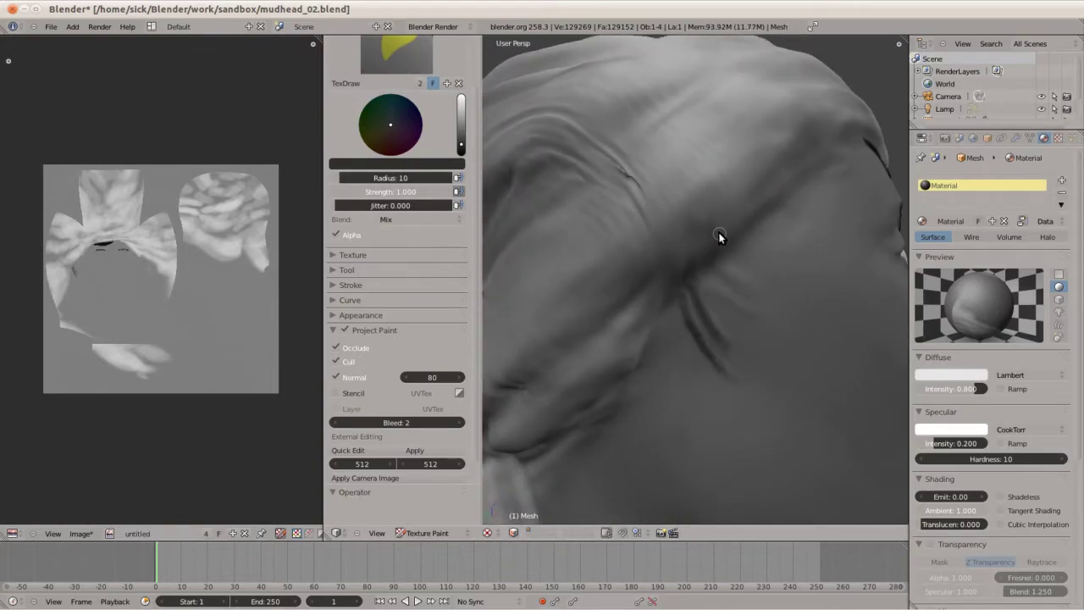
pyautogui.moveTo(702, 273)
pyautogui.mouseDown()
pyautogui.moveTo(750, 313)
pyautogui.moveTo(691, 352)
pyautogui.mouseUp()
pyautogui.moveTo(677, 290)
pyautogui.mouseDown(button='middle')
pyautogui.moveTo(600, 238)
pyautogui.moveTo(665, 301)
pyautogui.moveTo(641, 308)
pyautogui.mouseUp(button='middle')
pyautogui.scroll(5, 600, 238)
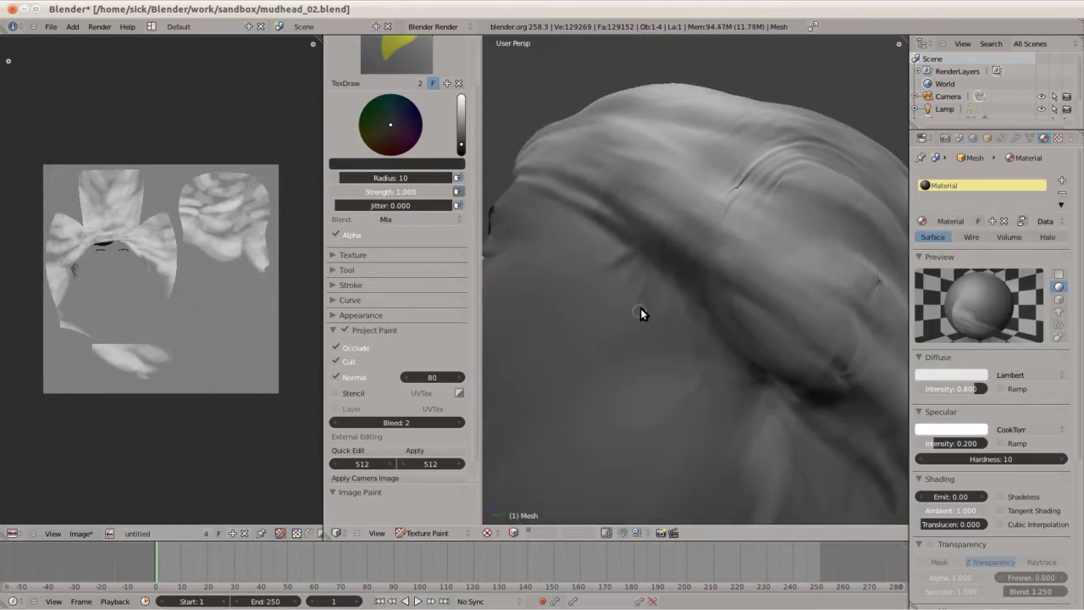
pyautogui.moveTo(635, 262)
pyautogui.mouseDown()
pyautogui.moveTo(669, 309)
pyautogui.moveTo(691, 279)
pyautogui.mouseUp()
pyautogui.moveTo(690, 283)
pyautogui.mouseDown(button='middle')
pyautogui.moveTo(691, 346)
pyautogui.moveTo(721, 346)
pyautogui.moveTo(762, 322)
pyautogui.mouseUp(button='middle')
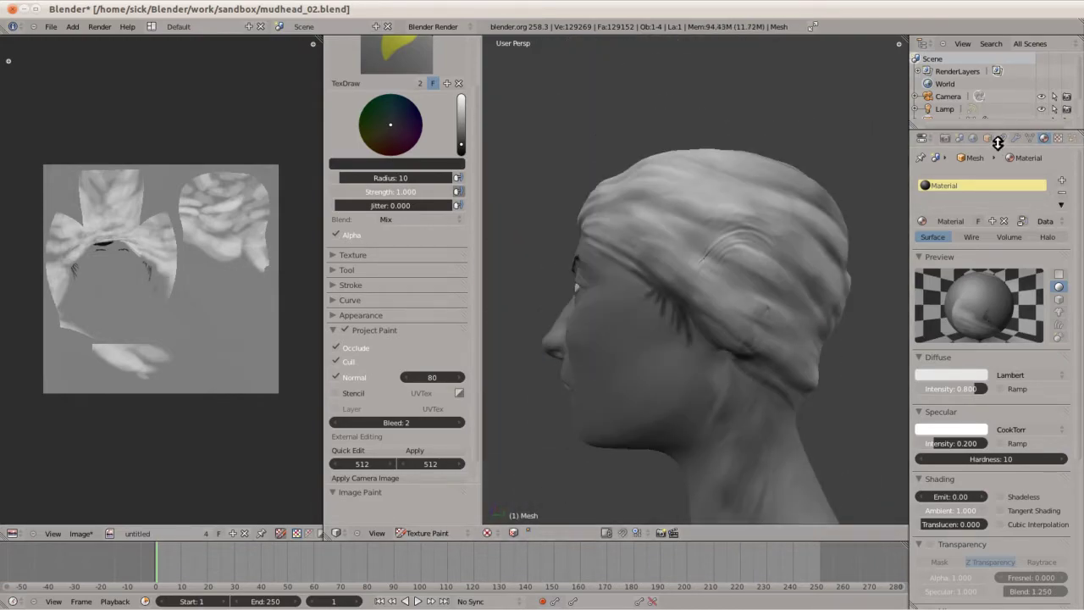
# Paint dark hair strands behind the ear and down the neck, ending at brush radius 14
pyautogui.click(1016, 138)
pyautogui.scroll(4, 749, 250)
pyautogui.scroll(-1, 748, 250)
pyautogui.press('f')
pyautogui.moveTo(758, 288); pyautogui.dragTo(746, 334)
pyautogui.scroll(-3, 704, 268)
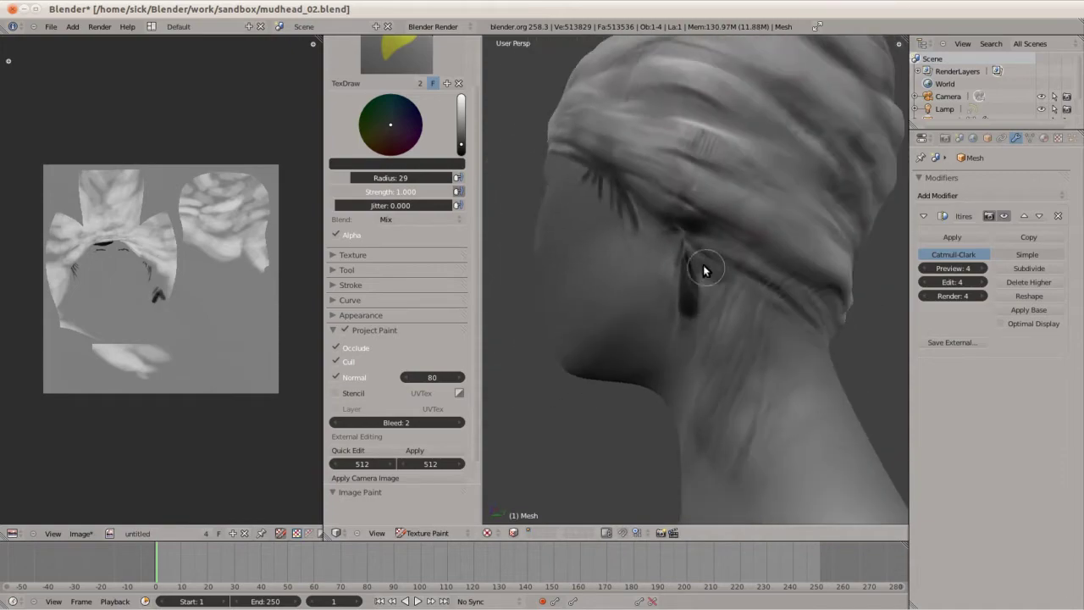
pyautogui.moveTo(704, 269); pyautogui.dragTo(736, 365)
pyautogui.moveTo(737, 364); pyautogui.dragTo(763, 368, button='middle')
pyautogui.moveTo(763, 368); pyautogui.dragTo(755, 371)
pyautogui.moveTo(755, 371); pyautogui.dragTo(746, 285, button='middle')
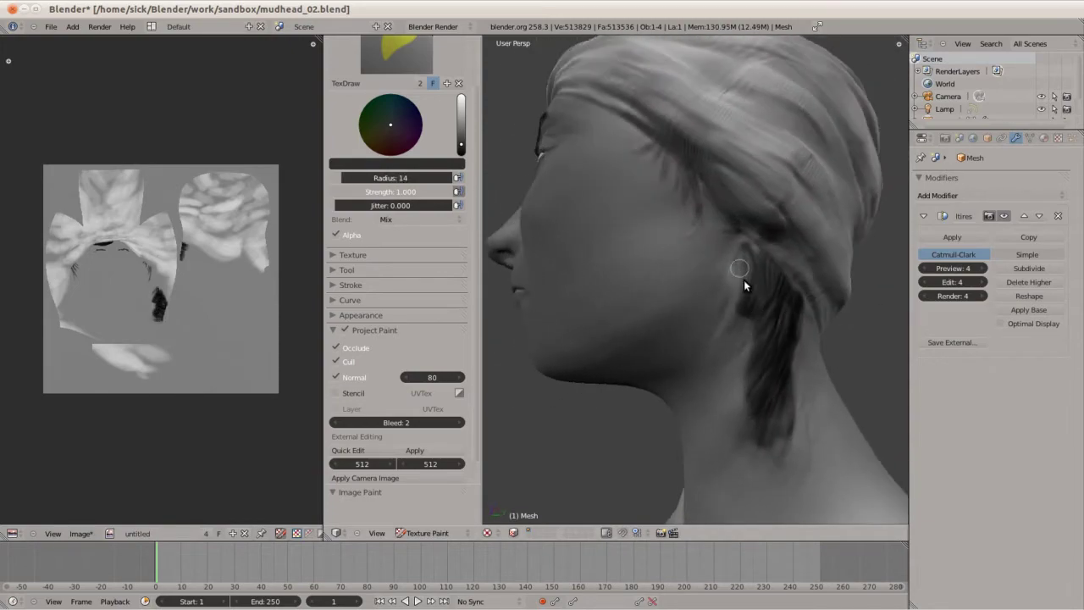
pyautogui.moveTo(745, 286); pyautogui.dragTo(663, 242)
pyautogui.press('f')
pyautogui.moveTo(746, 349)
pyautogui.mouseDown()
pyautogui.moveTo(738, 424)
pyautogui.moveTo(774, 464)
pyautogui.mouseUp()
# Raise the paint colour's brightness and turn the view to the upturned face
pyautogui.moveTo(774, 464)
pyautogui.mouseDown(button='middle')
pyautogui.moveTo(770, 258)
pyautogui.moveTo(733, 208)
pyautogui.moveTo(740, 138)
pyautogui.moveTo(762, 97)
pyautogui.moveTo(763, 246)
pyautogui.moveTo(584, 201)
pyautogui.mouseUp(button='middle')
pyautogui.scroll(-3, 762, 246)
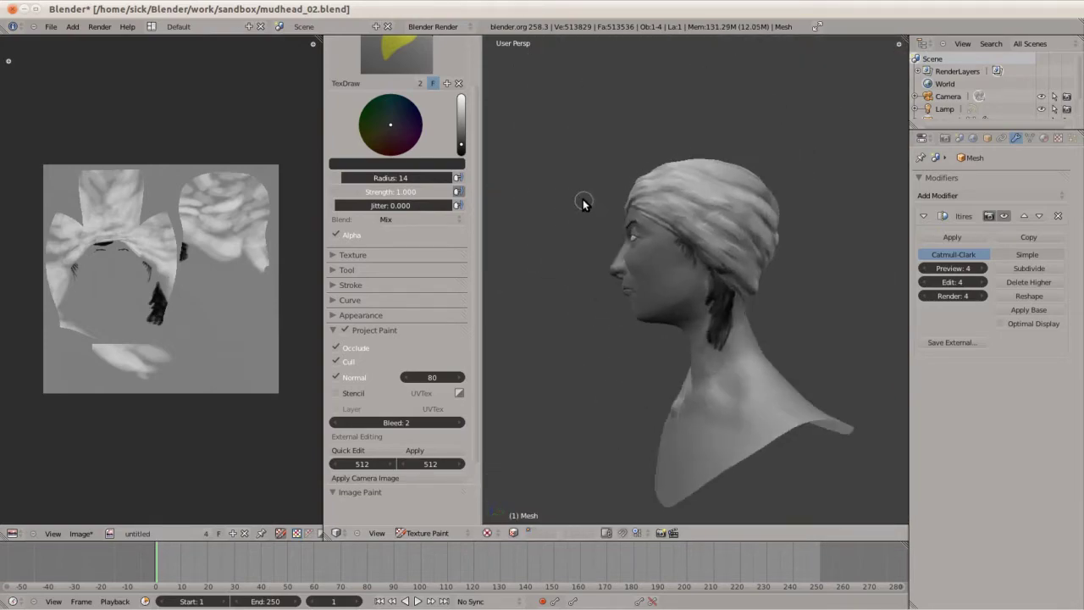
pyautogui.scroll(2, 583, 201)
pyautogui.moveTo(460, 140); pyautogui.dragTo(459, 126)
pyautogui.moveTo(666, 258)
pyautogui.mouseDown(button='middle')
pyautogui.moveTo(641, 271)
pyautogui.moveTo(624, 210)
pyautogui.moveTo(556, 208)
pyautogui.moveTo(640, 151)
pyautogui.moveTo(576, 225)
pyautogui.moveTo(649, 205)
pyautogui.moveTo(593, 170)
pyautogui.mouseUp(button='middle')
pyautogui.scroll(3, 639, 151)
# Blend the forehead strokes with the Soften brush at strength 0.147
pyautogui.click(396, 55)
pyautogui.click(548, 119)
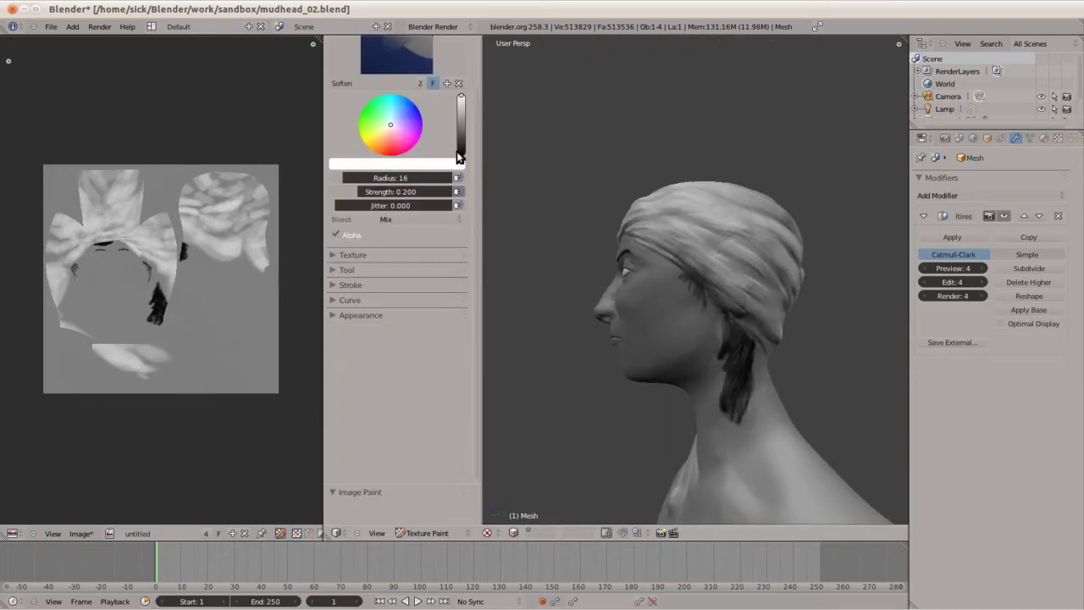
pyautogui.moveTo(743, 416)
pyautogui.mouseDown(button='middle')
pyautogui.moveTo(706, 236)
pyautogui.moveTo(682, 234)
pyautogui.mouseUp(button='middle')
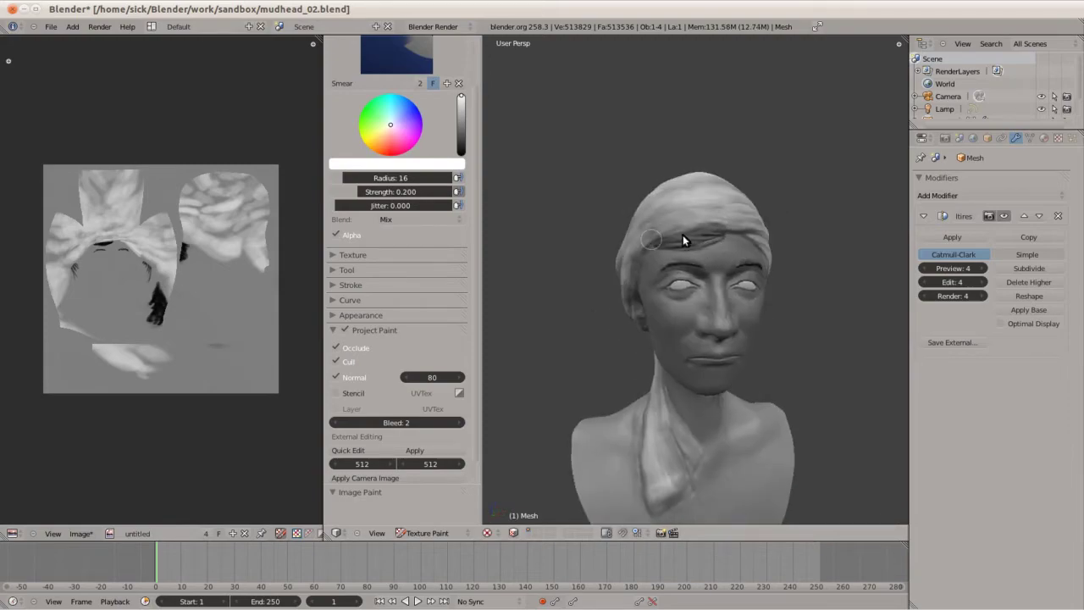
pyautogui.moveTo(683, 234); pyautogui.dragTo(458, 104)
pyautogui.moveTo(458, 104)
pyautogui.mouseDown(button='middle')
pyautogui.moveTo(694, 305)
pyautogui.moveTo(692, 336)
pyautogui.moveTo(726, 246)
pyautogui.moveTo(728, 293)
pyautogui.moveTo(593, 319)
pyautogui.moveTo(640, 272)
pyautogui.mouseUp(button='middle')
pyautogui.scroll(3, 520, 126)
# Adjust the paint colour and switch back to the Draw brush, framing a three-quarter front view
pyautogui.click(396, 163)
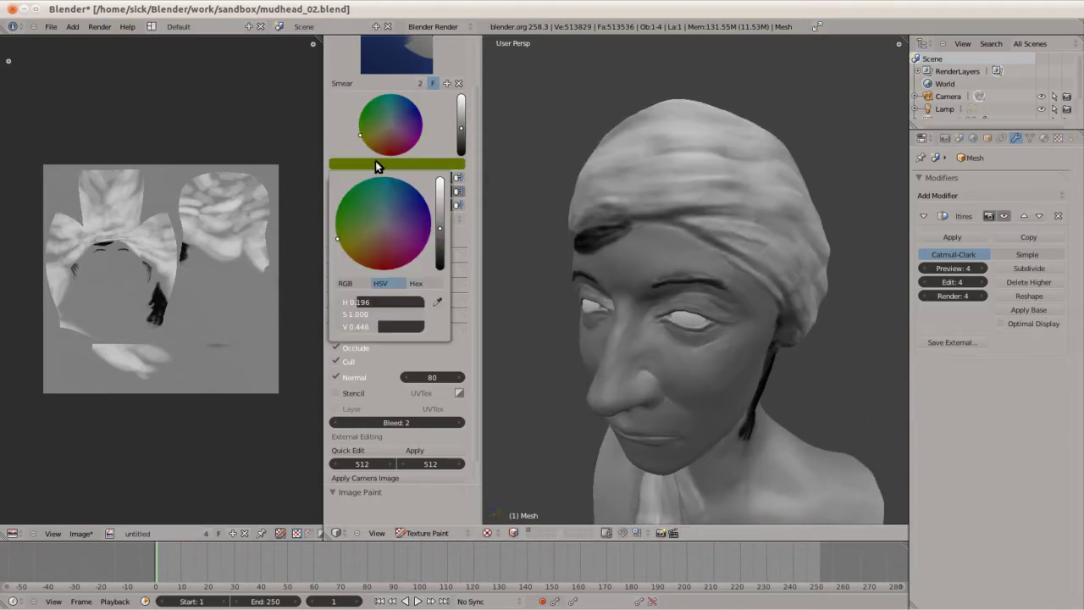
pyautogui.scroll(3, 644, 330)
pyautogui.click(376, 66)
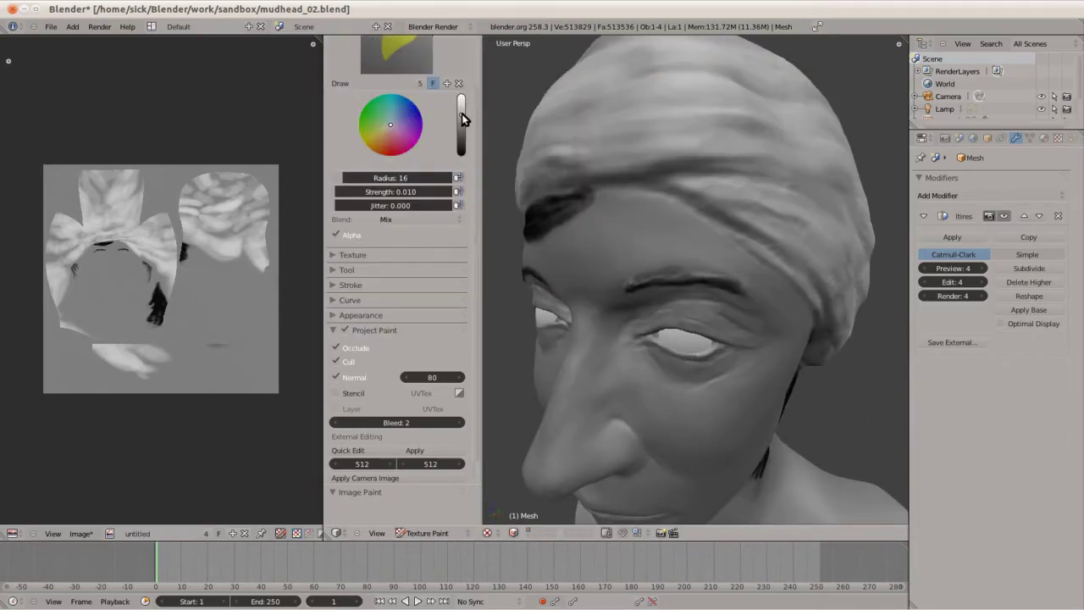
pyautogui.moveTo(680, 348)
pyautogui.mouseDown(button='middle')
pyautogui.moveTo(724, 296)
pyautogui.moveTo(668, 311)
pyautogui.mouseUp(button='middle')
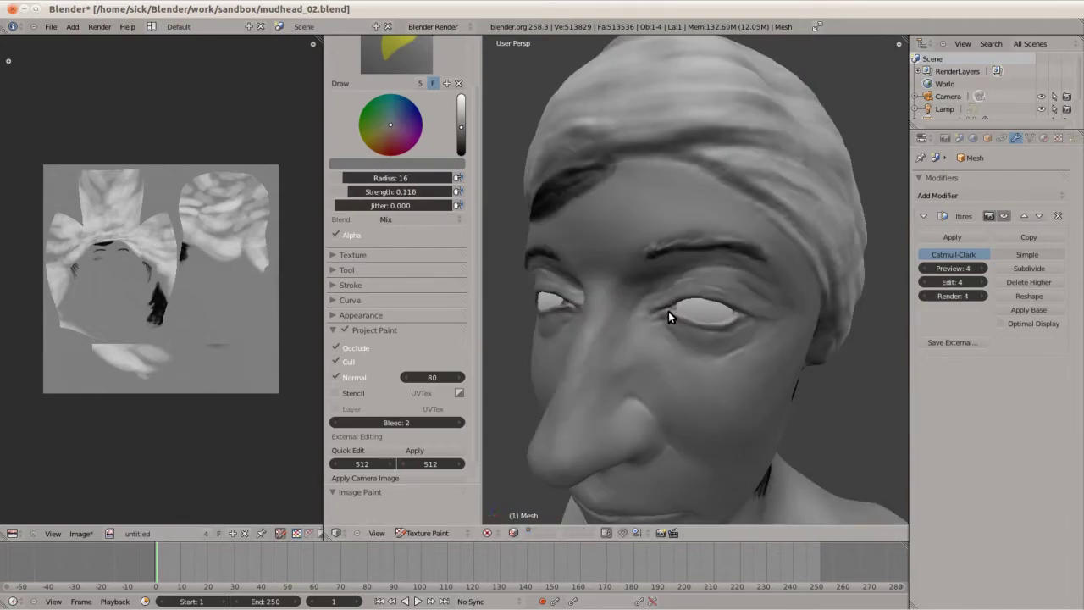
pyautogui.moveTo(391, 178)
pyautogui.mouseDown()
pyautogui.moveTo(409, 178)
pyautogui.moveTo(400, 187)
pyautogui.mouseUp()
pyautogui.moveTo(682, 334); pyautogui.dragTo(669, 316, button='middle')
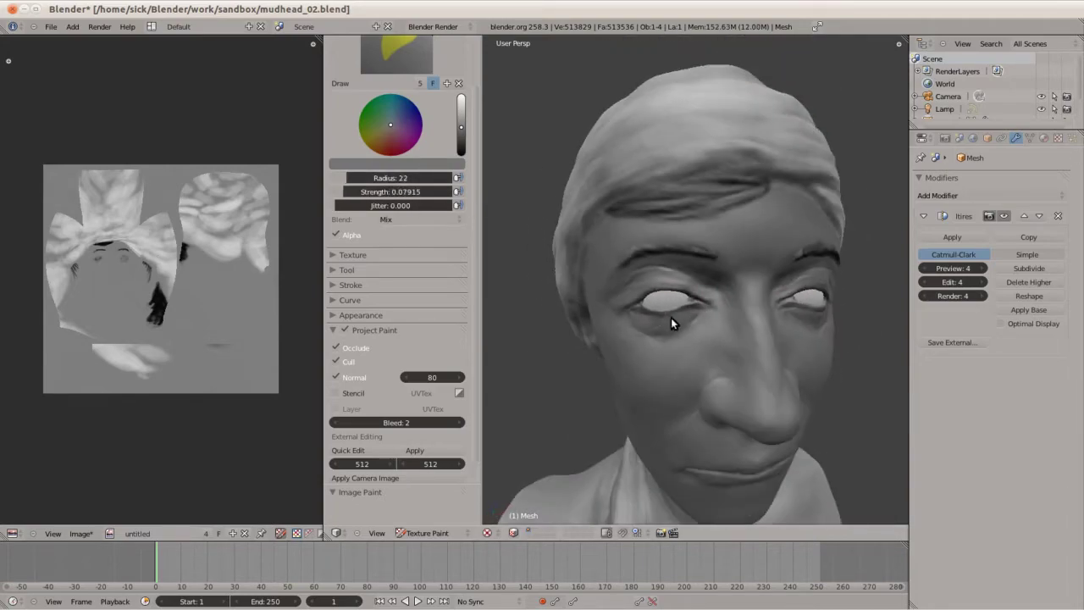
pyautogui.scroll(-2, 669, 316)
pyautogui.moveTo(717, 286)
pyautogui.mouseDown(button='middle')
pyautogui.moveTo(731, 271)
pyautogui.moveTo(778, 356)
pyautogui.moveTo(687, 331)
pyautogui.moveTo(627, 236)
pyautogui.mouseUp(button='middle')
pyautogui.scroll(5, 642, 334)
pyautogui.moveTo(642, 334)
pyautogui.mouseDown(button='middle')
pyautogui.moveTo(720, 319)
pyautogui.moveTo(740, 273)
pyautogui.moveTo(719, 317)
pyautogui.mouseUp(button='middle')
pyautogui.scroll(-2, 740, 273)
# Enlarge the brush to radius 43 and shade the face skin darker
pyautogui.press('f')
pyautogui.click(718, 317)
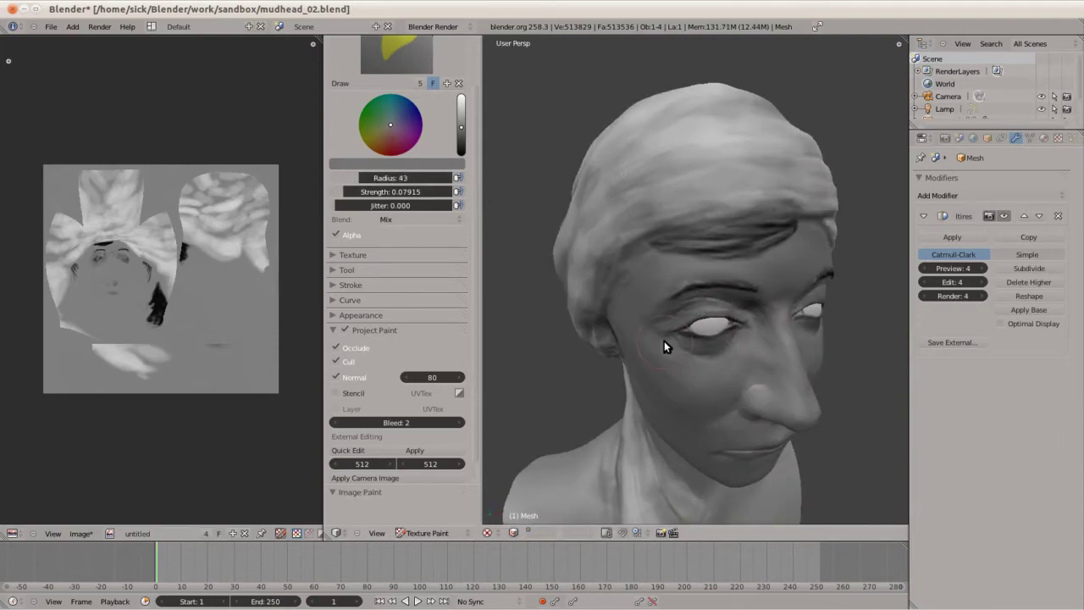
pyautogui.moveTo(665, 341)
pyautogui.mouseDown(button='middle')
pyautogui.moveTo(774, 273)
pyautogui.moveTo(675, 337)
pyautogui.moveTo(631, 237)
pyautogui.moveTo(691, 352)
pyautogui.moveTo(711, 275)
pyautogui.moveTo(619, 283)
pyautogui.moveTo(759, 320)
pyautogui.moveTo(671, 340)
pyautogui.moveTo(718, 352)
pyautogui.moveTo(718, 298)
pyautogui.moveTo(611, 263)
pyautogui.moveTo(730, 285)
pyautogui.moveTo(712, 348)
pyautogui.moveTo(648, 264)
pyautogui.moveTo(729, 269)
pyautogui.moveTo(658, 309)
pyautogui.moveTo(631, 256)
pyautogui.moveTo(608, 254)
pyautogui.moveTo(684, 256)
pyautogui.mouseUp(button='middle')
# Shrink the Draw brush to radius 6 and strength 0.127 for the neck hair strands
pyautogui.scroll(3, 685, 256)
pyautogui.press('f')
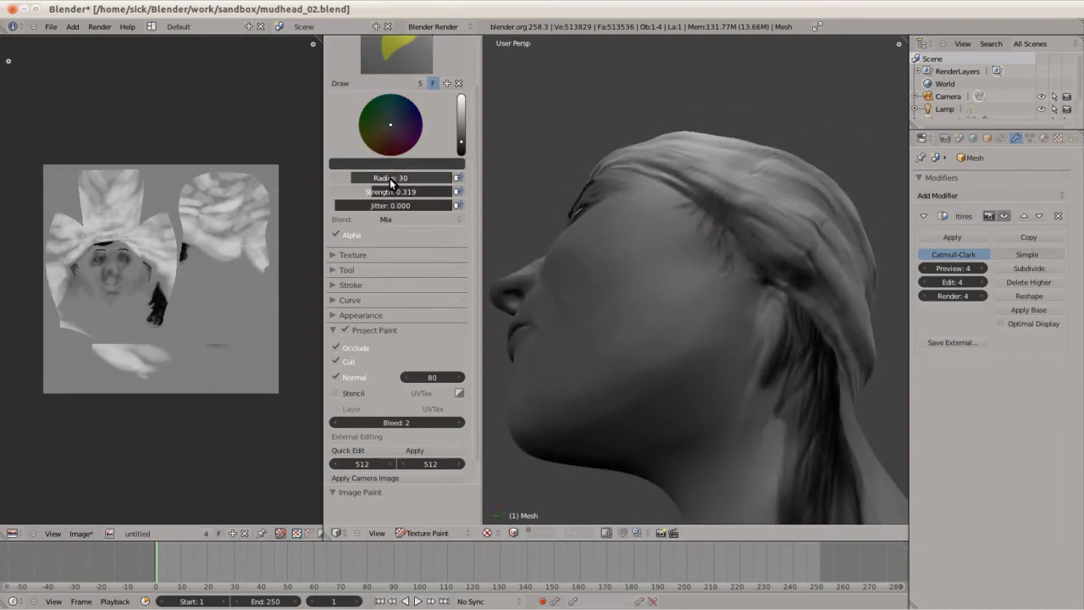
pyautogui.hotkey('shift', 'f')
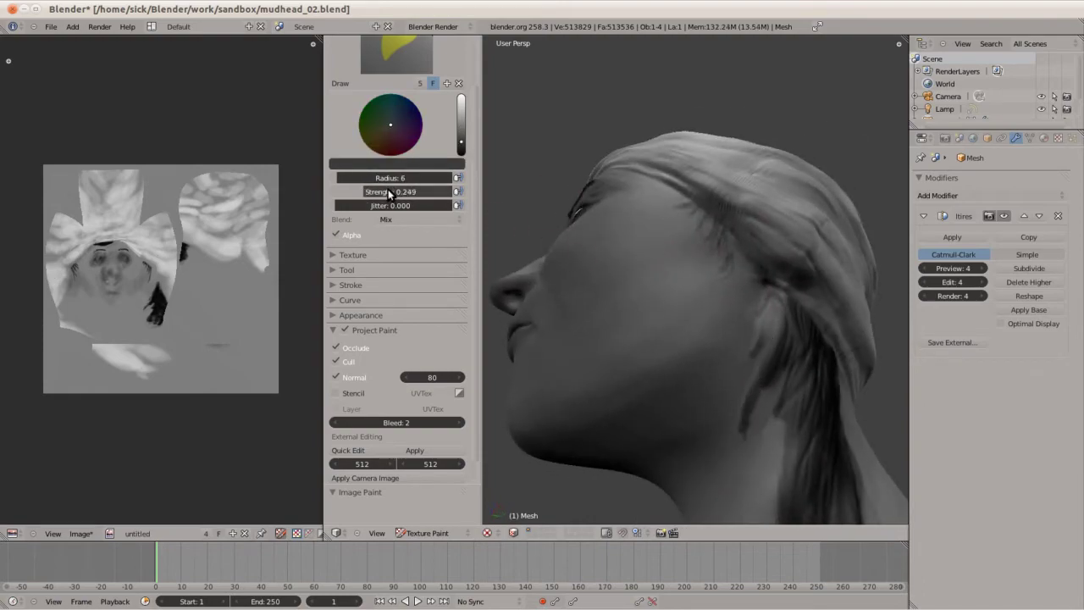
pyautogui.click(752, 341)
pyautogui.moveTo(752, 341)
pyautogui.mouseDown(button='middle')
pyautogui.moveTo(747, 399)
pyautogui.moveTo(750, 372)
pyautogui.mouseUp(button='middle')
# Switch to the Smear brush and expand the brush Texture settings
pyautogui.click(396, 55)
pyautogui.click(537, 119)
pyautogui.moveTo(733, 468)
pyautogui.mouseDown(button='middle')
pyautogui.moveTo(757, 351)
pyautogui.moveTo(742, 368)
pyautogui.moveTo(634, 296)
pyautogui.moveTo(694, 301)
pyautogui.mouseUp(button='middle')
pyautogui.click(347, 254)
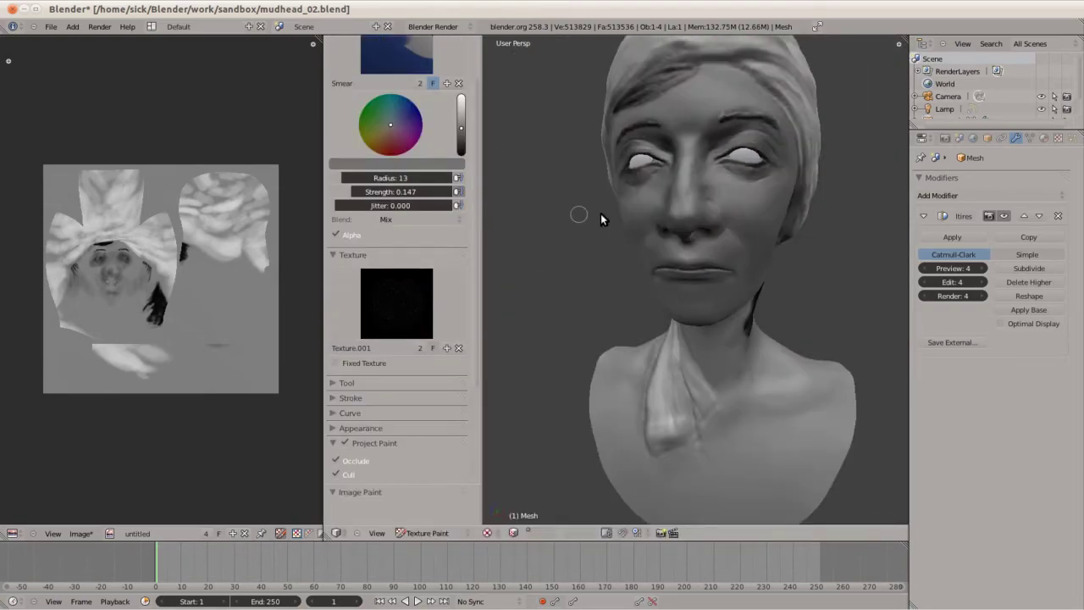
# Return to the Draw brush with radius 95 and strength 0.350
pyautogui.click(397, 55)
pyautogui.click(496, 119)
pyautogui.press('f')
pyautogui.click(736, 228)
pyautogui.moveTo(736, 229); pyautogui.dragTo(665, 151, button='middle')
pyautogui.click(666, 151)
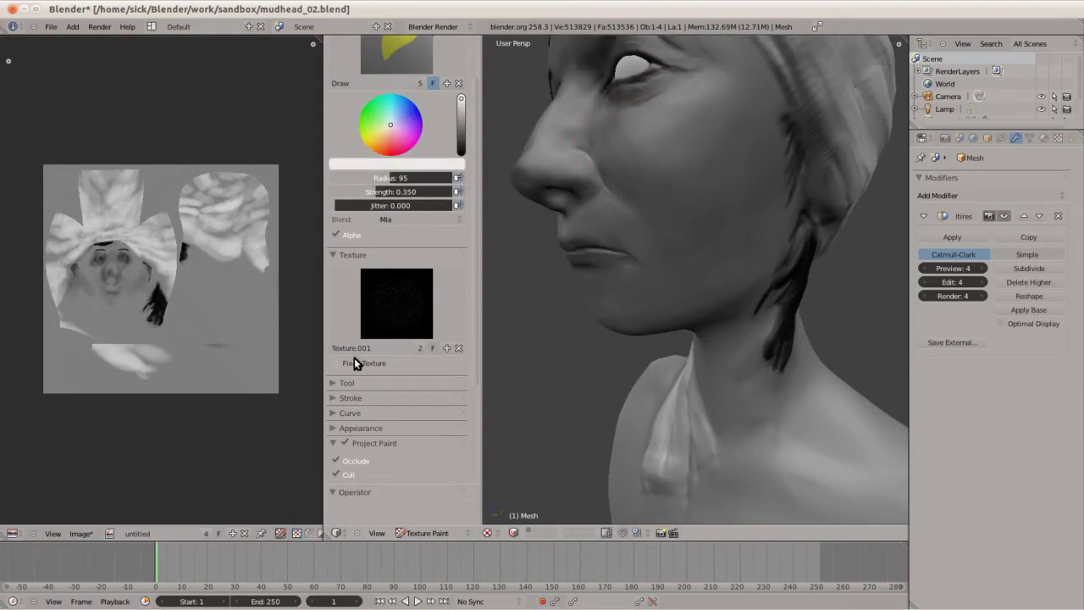
# Set the brush blend mode to Add
pyautogui.scroll(-2, 334, 330)
pyautogui.scroll(3, 356, 279)
pyautogui.click(398, 236)
pyautogui.click(416, 211)
pyautogui.moveTo(593, 152); pyautogui.dragTo(651, 117, button='middle')
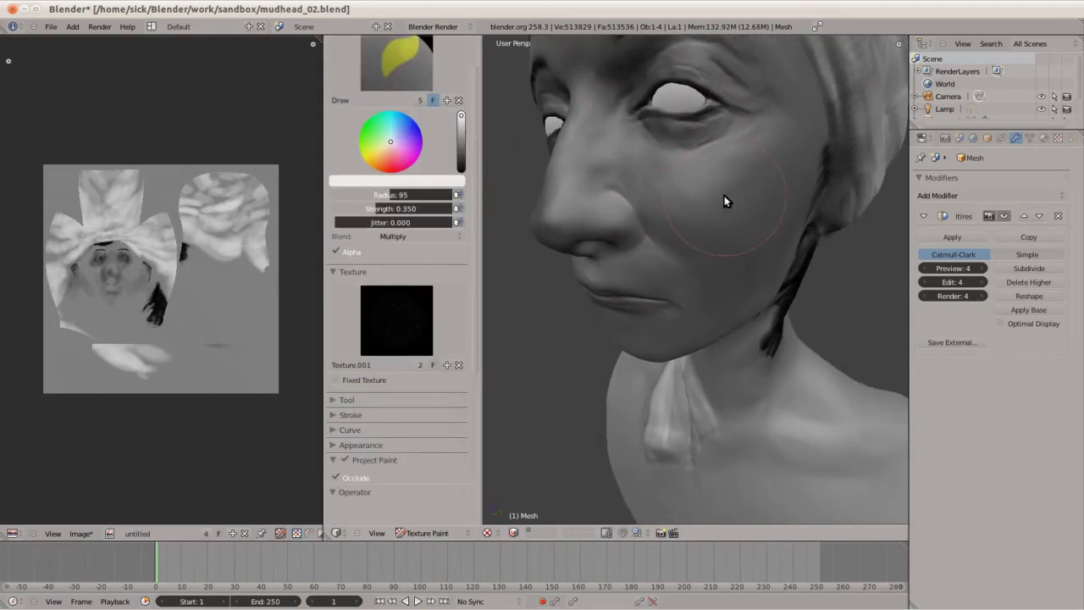
# Try the Darken blend mode on the face, then undo the strokes
pyautogui.click(398, 236)
pyautogui.click(406, 149)
pyautogui.moveTo(662, 222); pyautogui.dragTo(612, 219, button='middle')
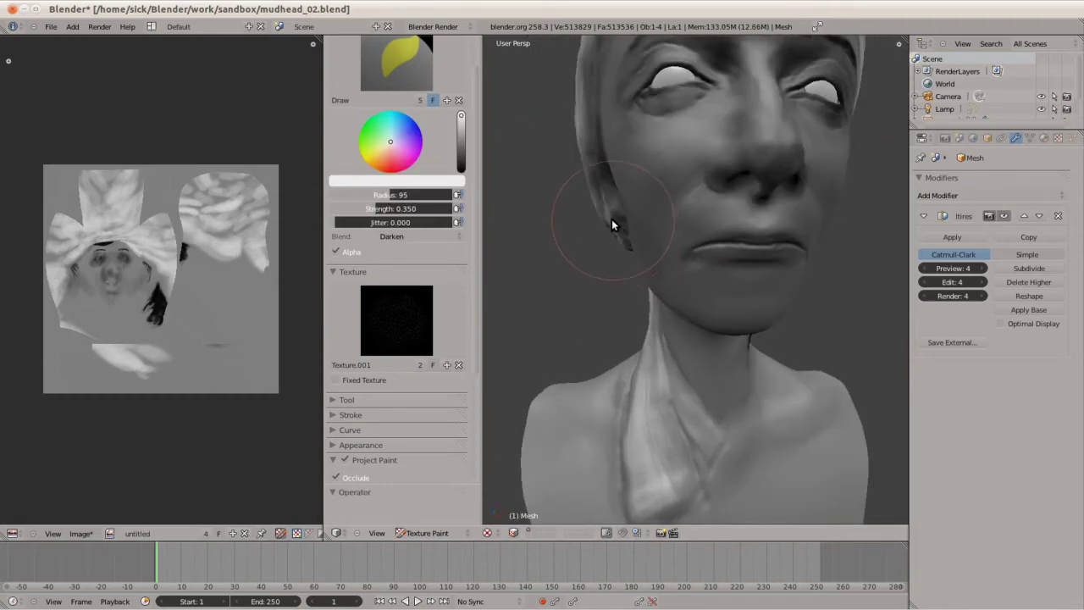
pyautogui.scroll(-4, 572, 205)
pyautogui.hotkey('ctrl', 'z')
pyautogui.scroll(4, 714, 228)
pyautogui.hotkey('ctrl', 'z')
# Select the Clone brush and bring the cheek and nose into view
pyautogui.moveTo(728, 161); pyautogui.dragTo(636, 109, button='middle')
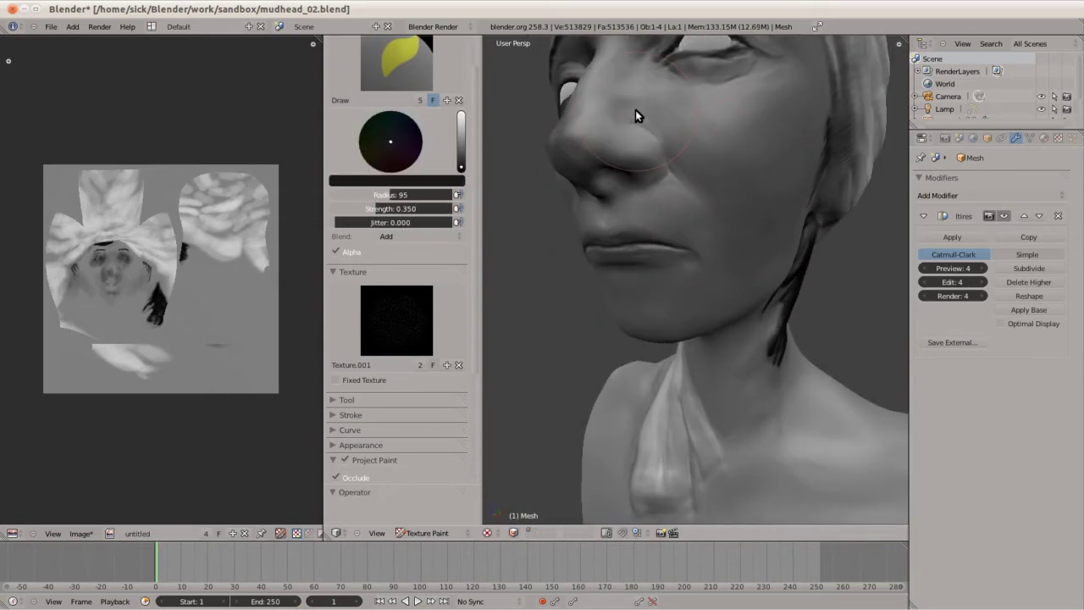
pyautogui.scroll(-4, 334, 302)
pyautogui.scroll(5, 398, 292)
pyautogui.click(398, 114)
pyautogui.click(421, 159)
pyautogui.moveTo(542, 203); pyautogui.dragTo(737, 194, button='middle')
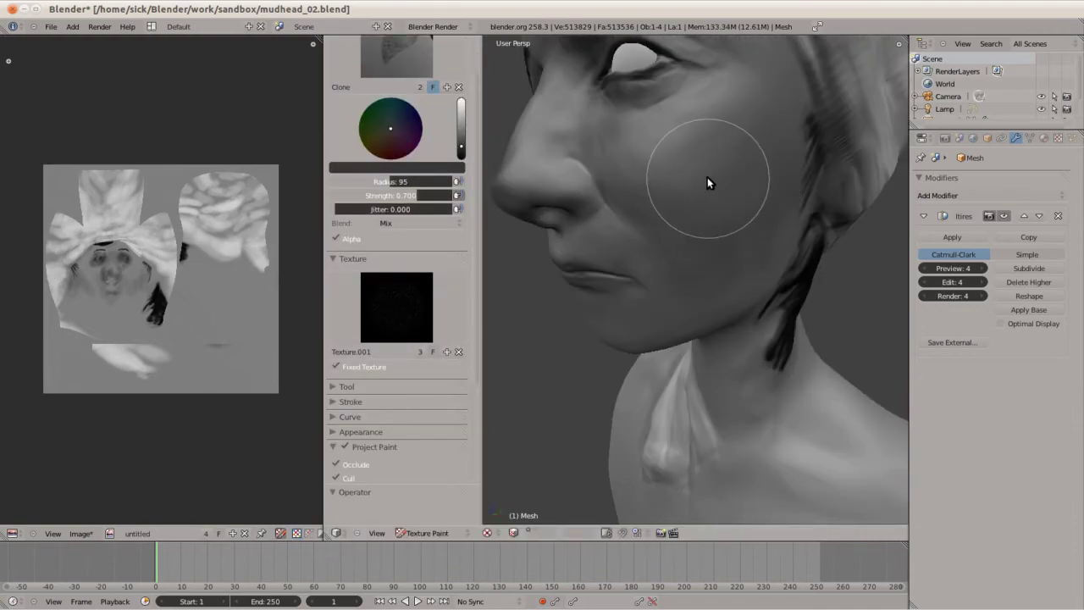
pyautogui.scroll(-3, 347, 337)
# Give the Draw brush a new Clouds texture with size 0.0001 and depth 10
pyautogui.scroll(3, 347, 337)
pyautogui.click(397, 84)
pyautogui.click(544, 180)
pyautogui.click(446, 402)
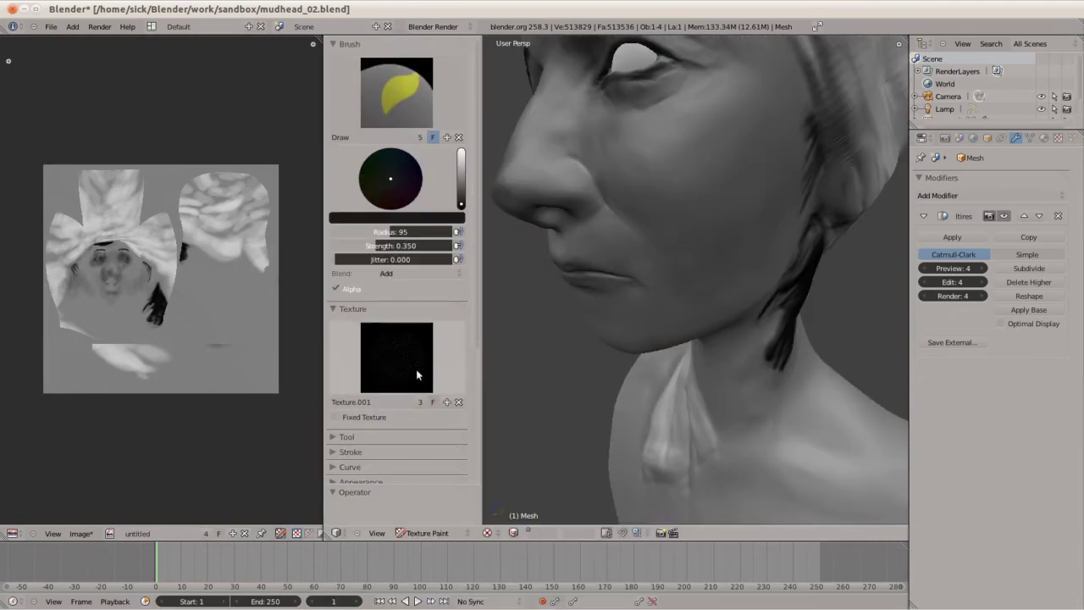
pyautogui.click(1058, 138)
pyautogui.click(946, 180)
pyautogui.click(921, 433)
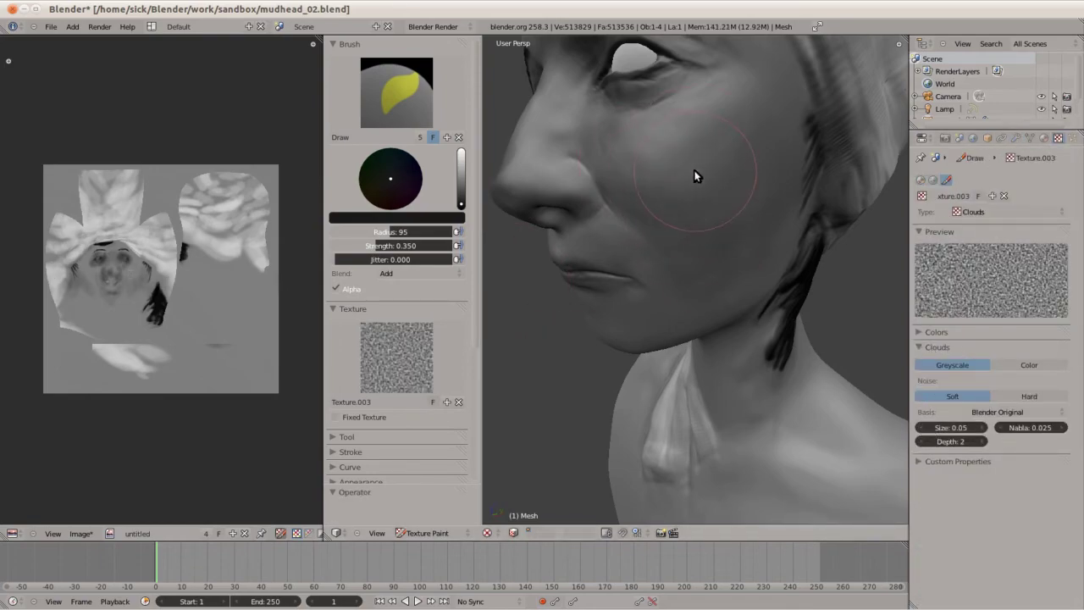
pyautogui.moveTo(935, 441); pyautogui.dragTo(983, 442)
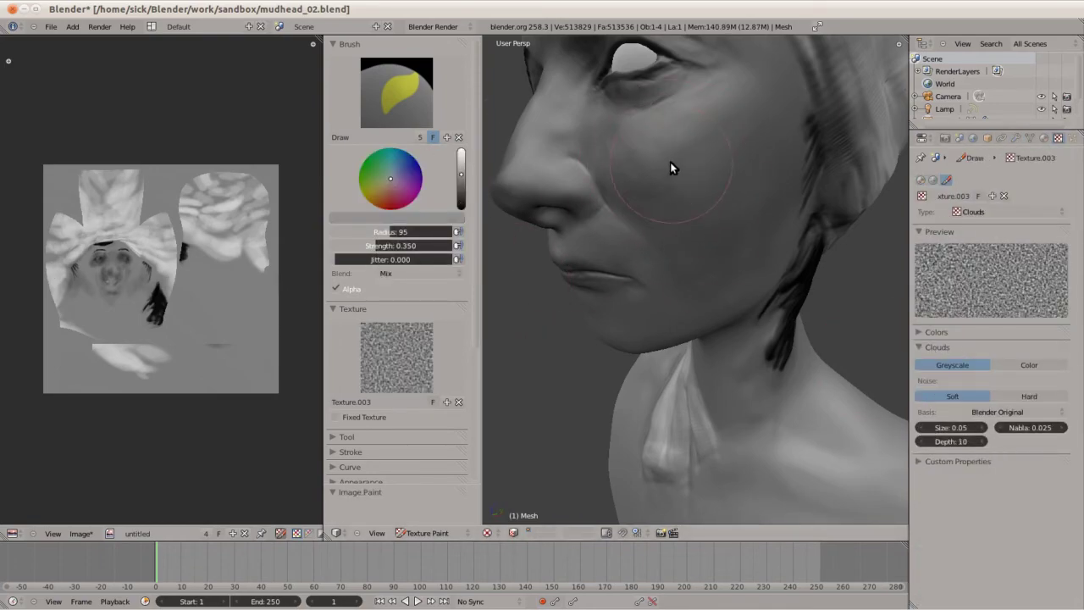
pyautogui.moveTo(940, 428); pyautogui.dragTo(921, 432)
# Set the brush strength to 0.106 and radius to 67, testing a dab beside the nose
pyautogui.moveTo(643, 254); pyautogui.dragTo(599, 119, button='middle')
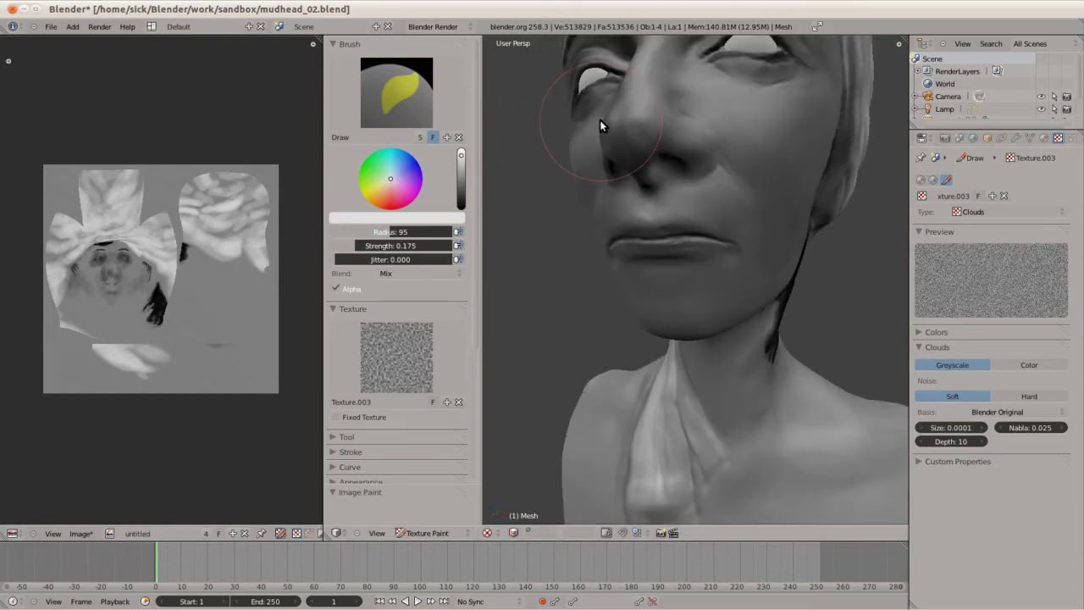
pyautogui.click(599, 119)
pyautogui.moveTo(398, 246); pyautogui.dragTo(375, 246)
pyautogui.moveTo(627, 220); pyautogui.dragTo(699, 190, button='middle')
pyautogui.moveTo(398, 246); pyautogui.dragTo(434, 246)
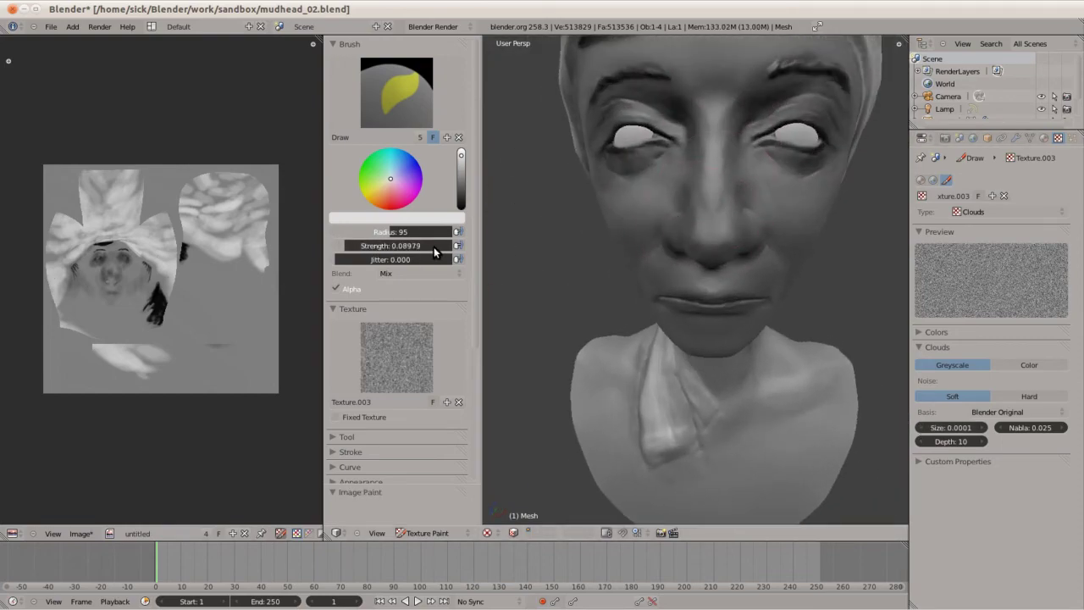
pyautogui.moveTo(702, 236); pyautogui.dragTo(644, 220, button='middle')
# Paint the cheek and face skin darker with the cloud-noise brush
pyautogui.moveTo(423, 232); pyautogui.dragTo(412, 231)
pyautogui.moveTo(749, 200)
pyautogui.mouseDown(button='middle')
pyautogui.moveTo(643, 174)
pyautogui.moveTo(779, 189)
pyautogui.moveTo(738, 181)
pyautogui.moveTo(677, 222)
pyautogui.moveTo(659, 302)
pyautogui.moveTo(670, 323)
pyautogui.moveTo(696, 251)
pyautogui.mouseUp(button='middle')
pyautogui.moveTo(727, 200); pyautogui.dragTo(767, 257, button='middle')
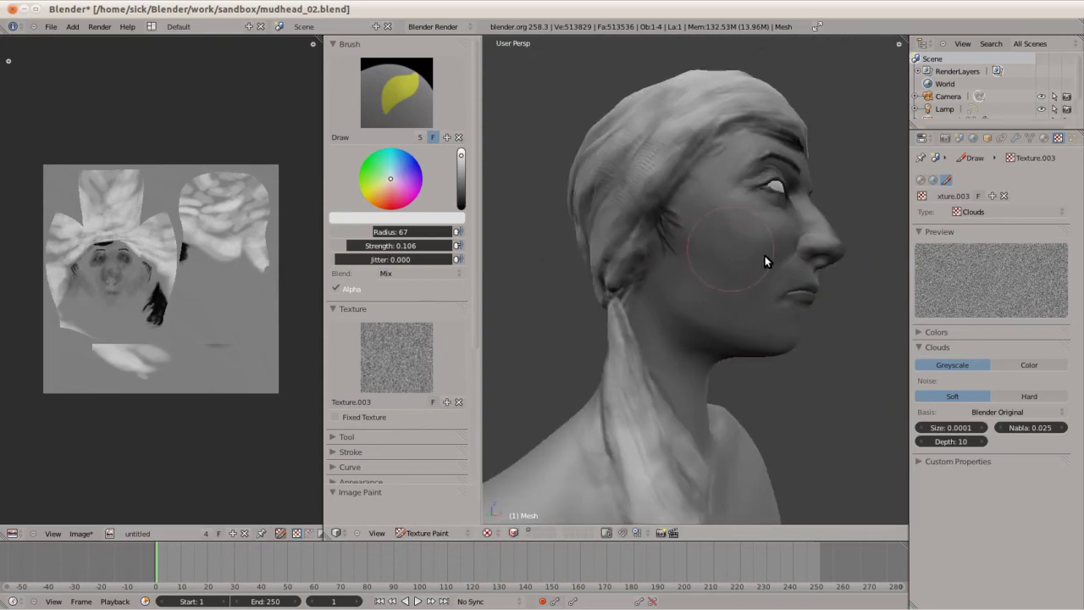
pyautogui.moveTo(741, 339)
pyautogui.mouseDown(button='middle')
pyautogui.moveTo(559, 243)
pyautogui.moveTo(683, 287)
pyautogui.moveTo(708, 205)
pyautogui.moveTo(581, 181)
pyautogui.moveTo(674, 243)
pyautogui.moveTo(587, 256)
pyautogui.mouseUp(button='middle')
pyautogui.scroll(-3, 588, 256)
pyautogui.click(80, 533)
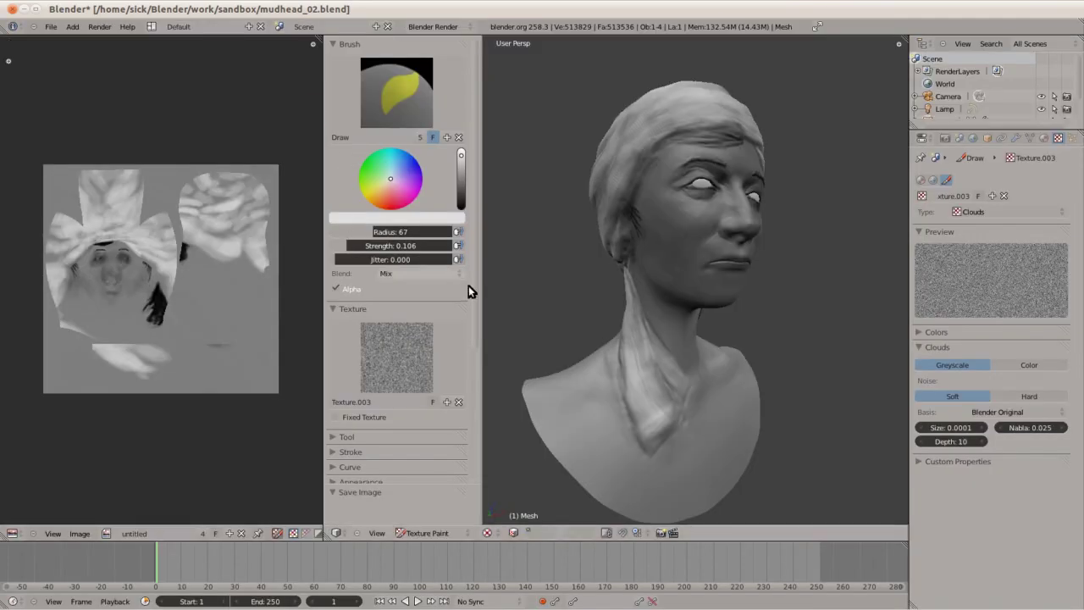